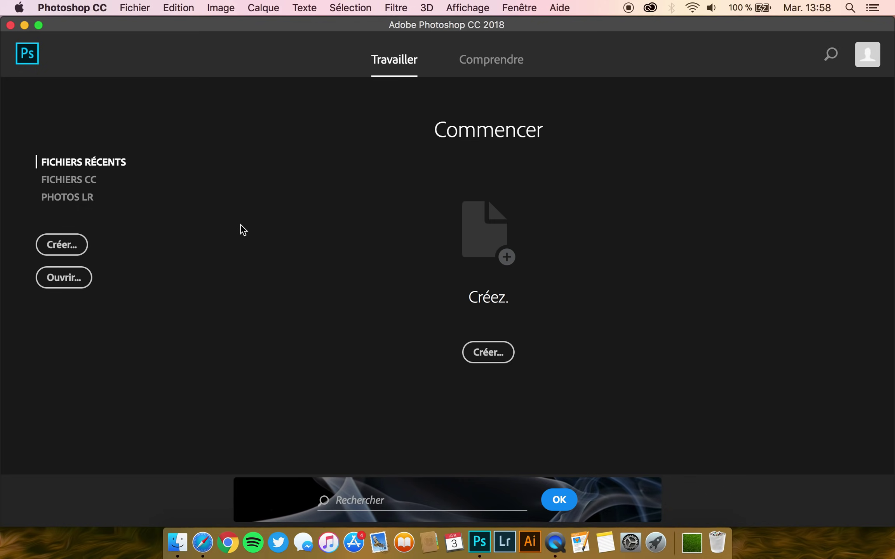
- Start a new document to bring up its preset and size settings
click(140, 8)
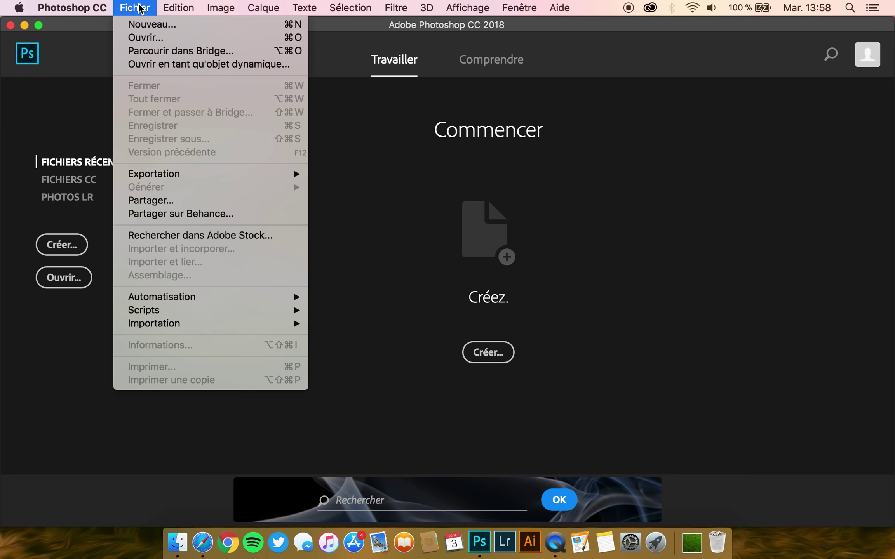
click(140, 8)
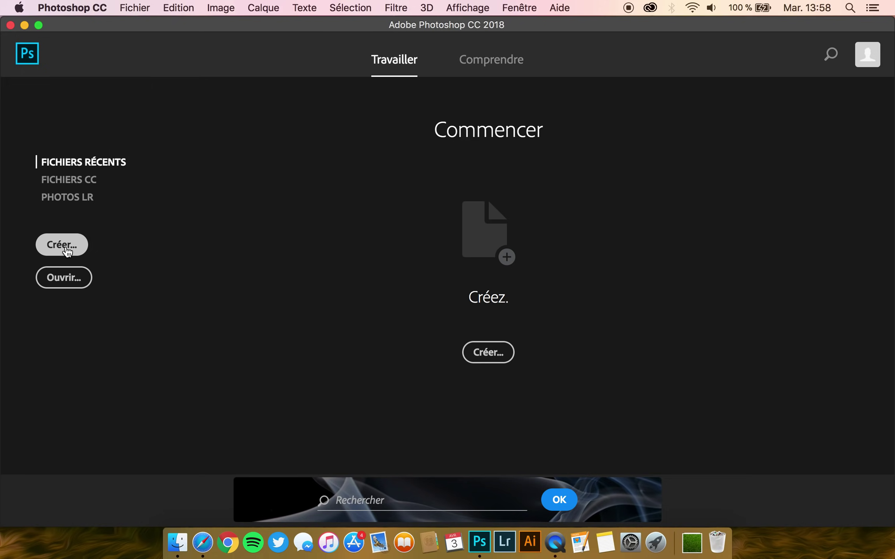
click(131, 8)
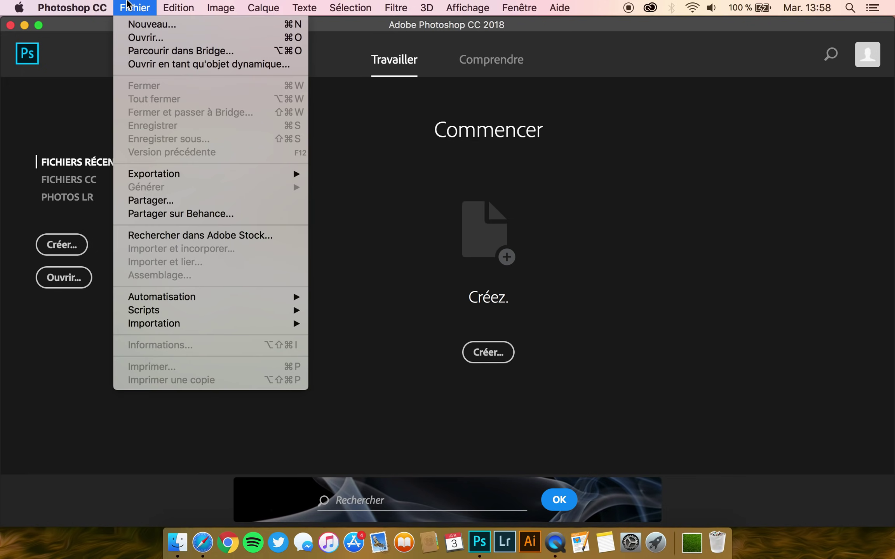
click(134, 23)
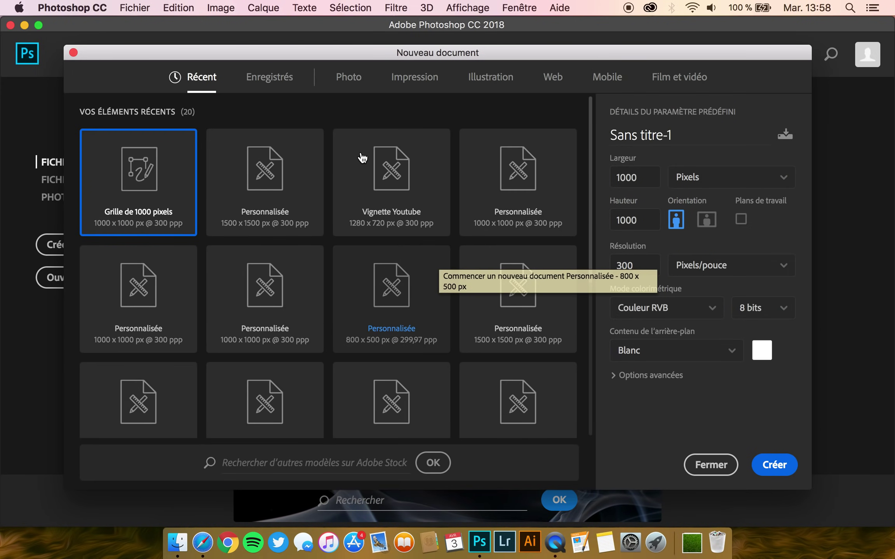
- Browse the Photo, Impression and Illustration presets and select the 18 x 24 po Affiche preset
click(356, 87)
click(415, 81)
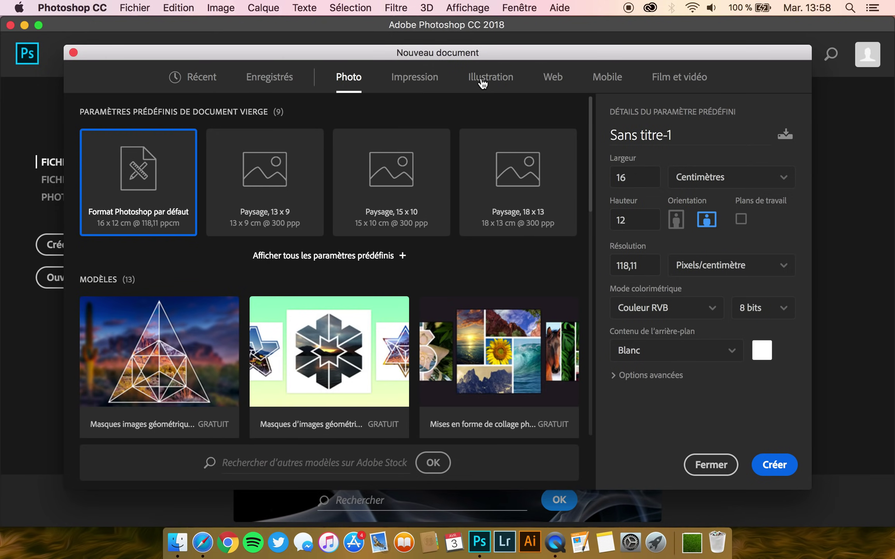
click(486, 82)
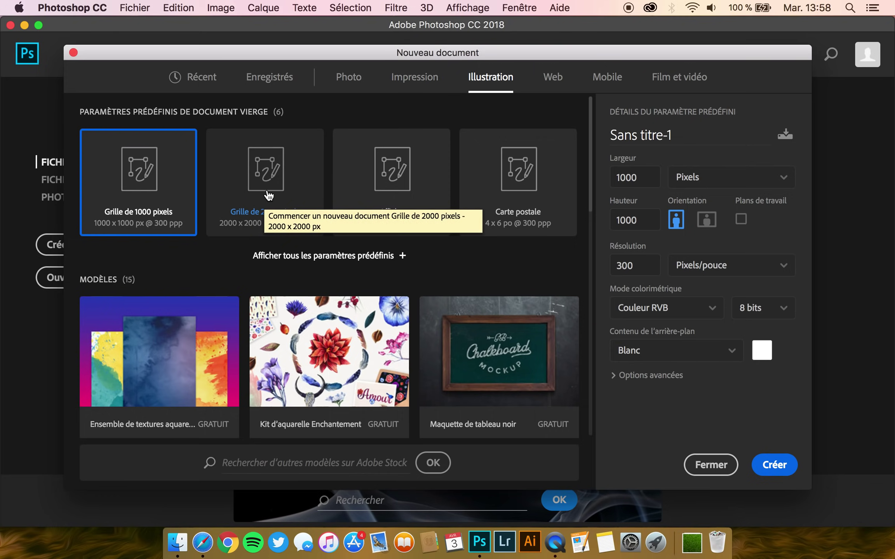
click(380, 190)
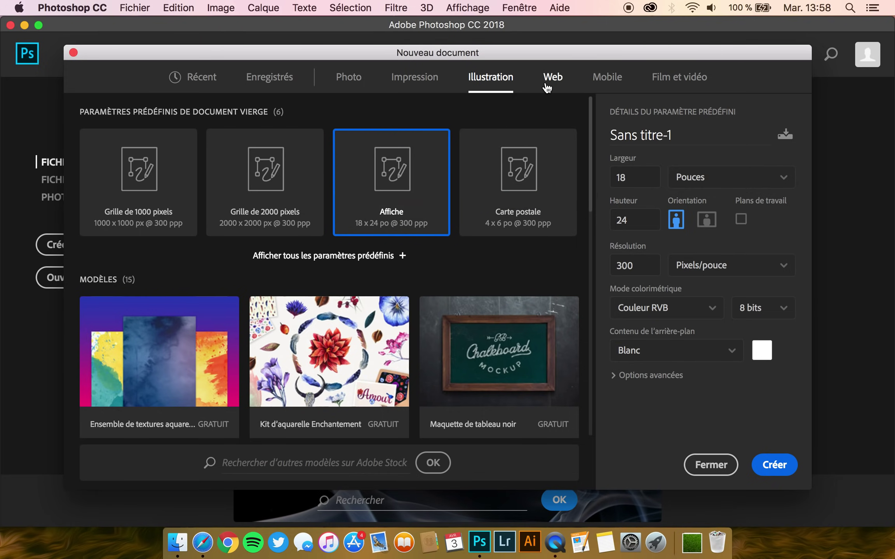
- Select the 1920 x 1080 px Web preset and inspect its width, height and unit options
click(559, 87)
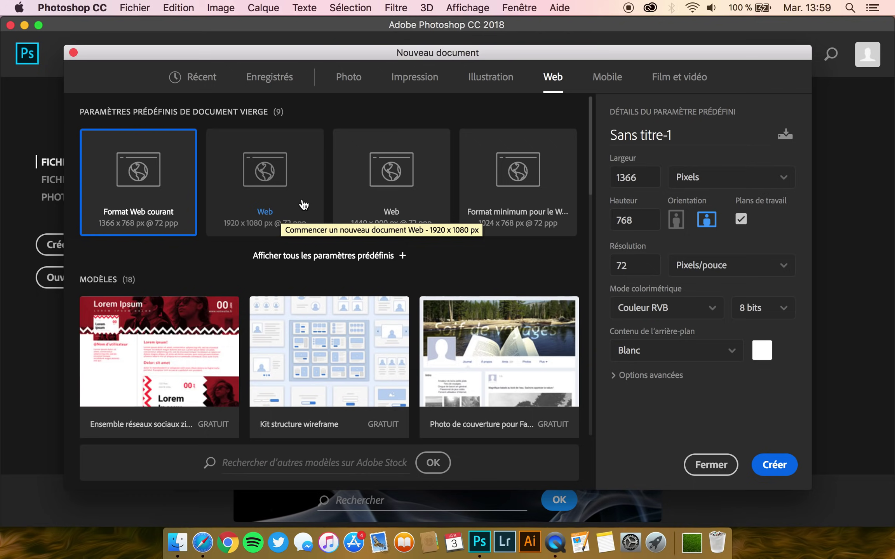
click(303, 222)
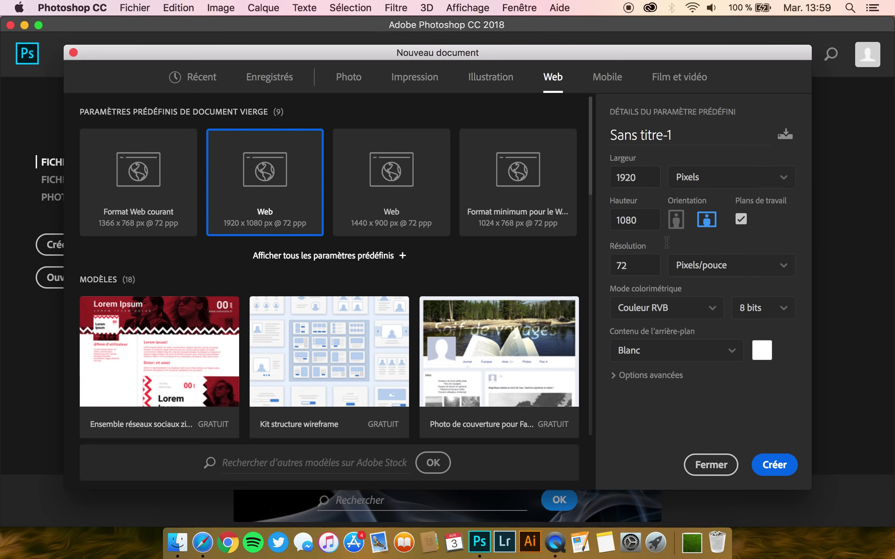
double_click(645, 175)
double_click(646, 221)
click(731, 183)
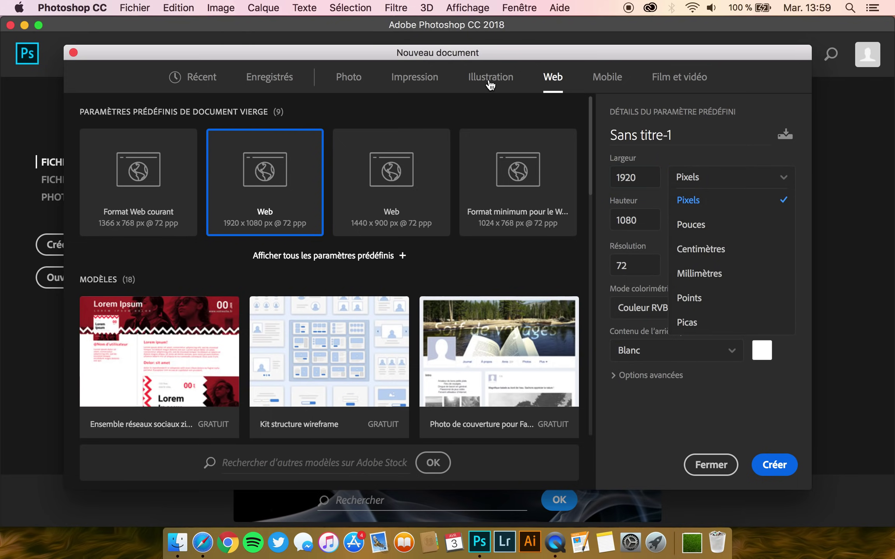
- Switch to the Impression presets, review the unit choices and select the A4 format
click(432, 86)
click(430, 88)
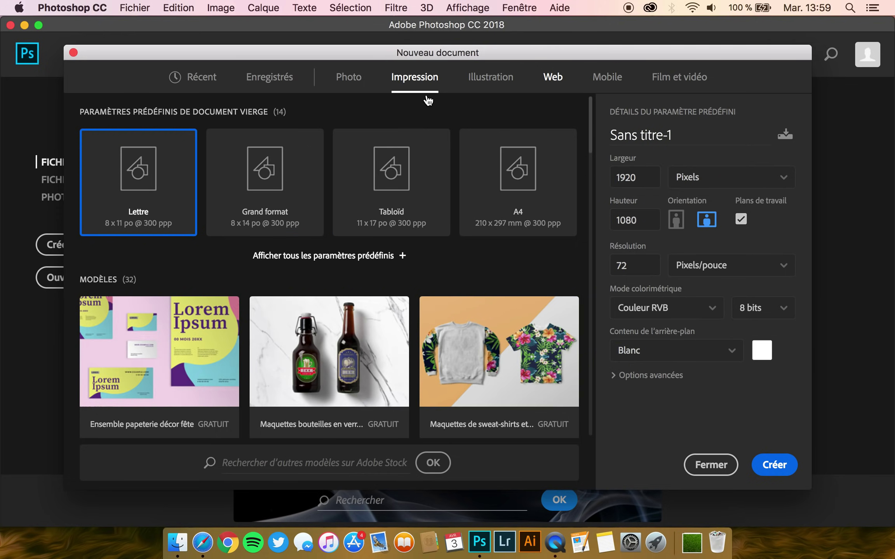
click(702, 185)
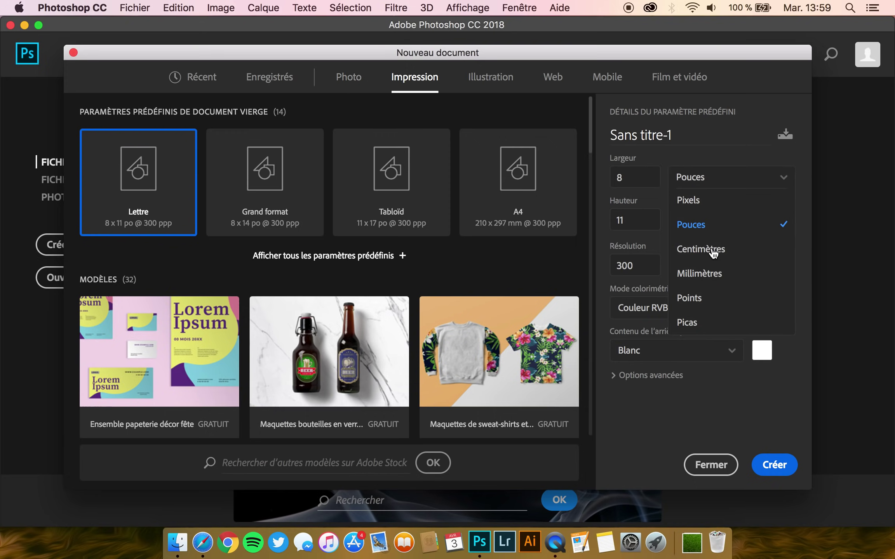
click(524, 195)
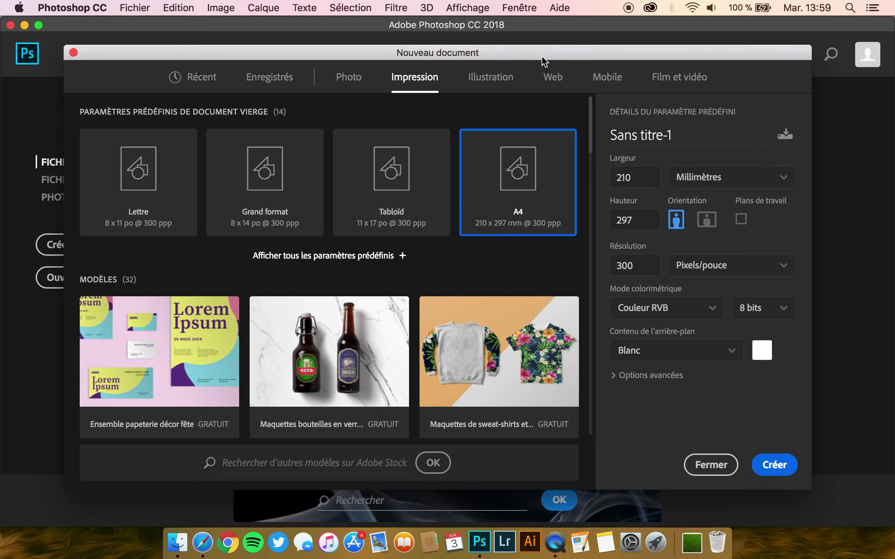
- Switch to the Web presets and change the Format Web courant document to portrait orientation
click(552, 76)
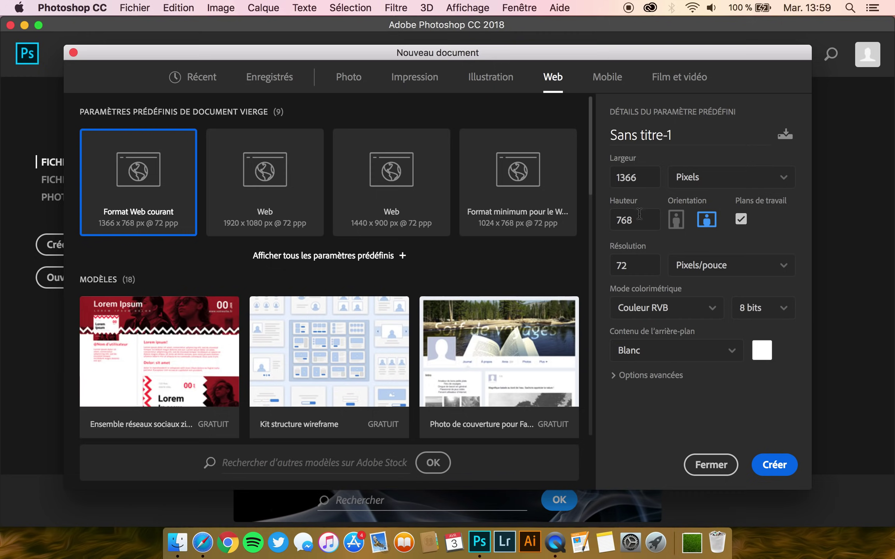
click(643, 268)
click(676, 220)
click(708, 223)
click(677, 220)
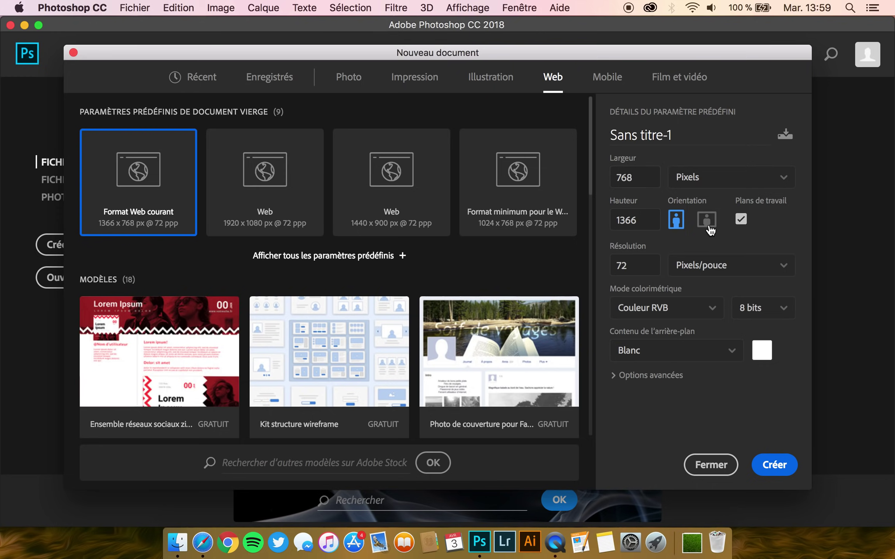
- Turn off Plans de travail for the new document and choose Pixels/pouce as the resolution unit
click(741, 225)
click(686, 270)
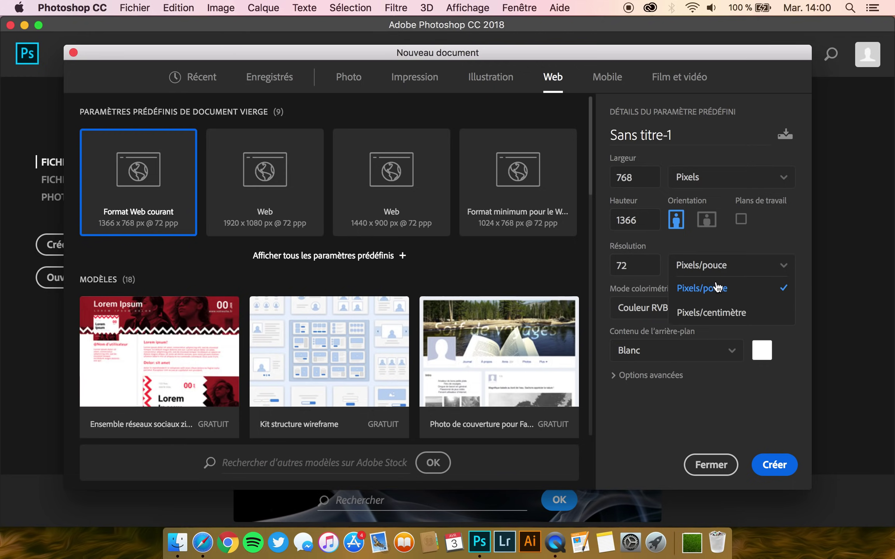
click(707, 289)
click(699, 265)
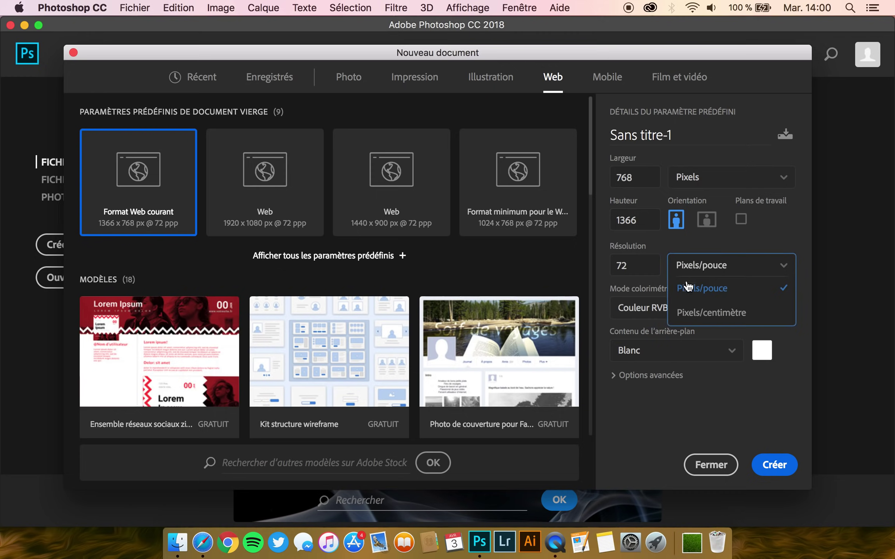
click(700, 289)
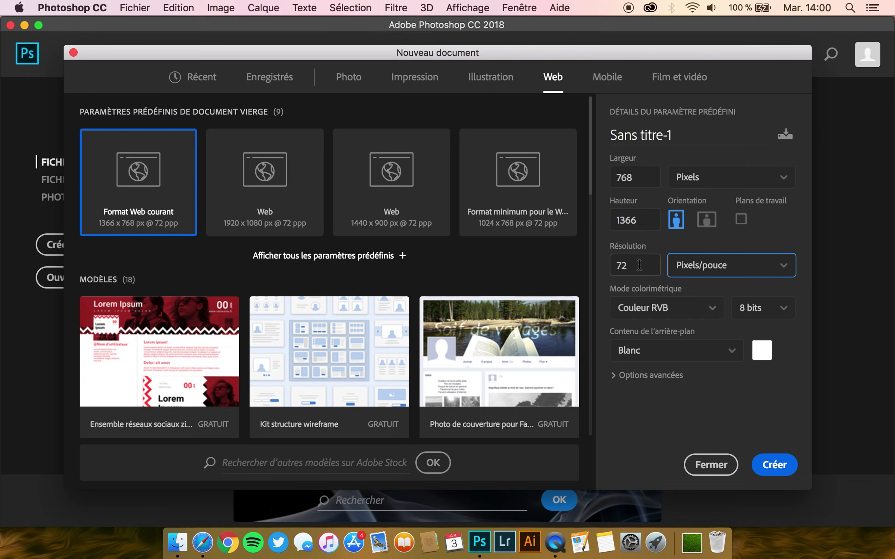
click(639, 265)
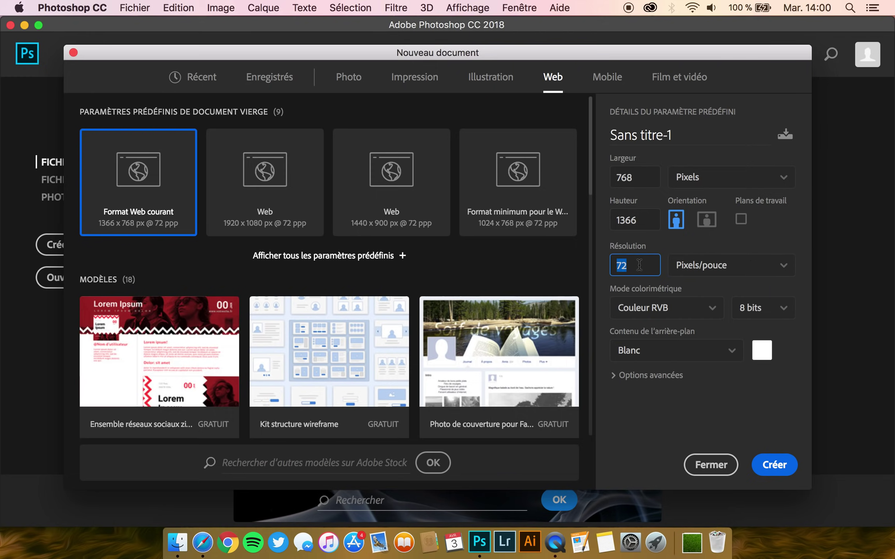
click(644, 269)
click(636, 267)
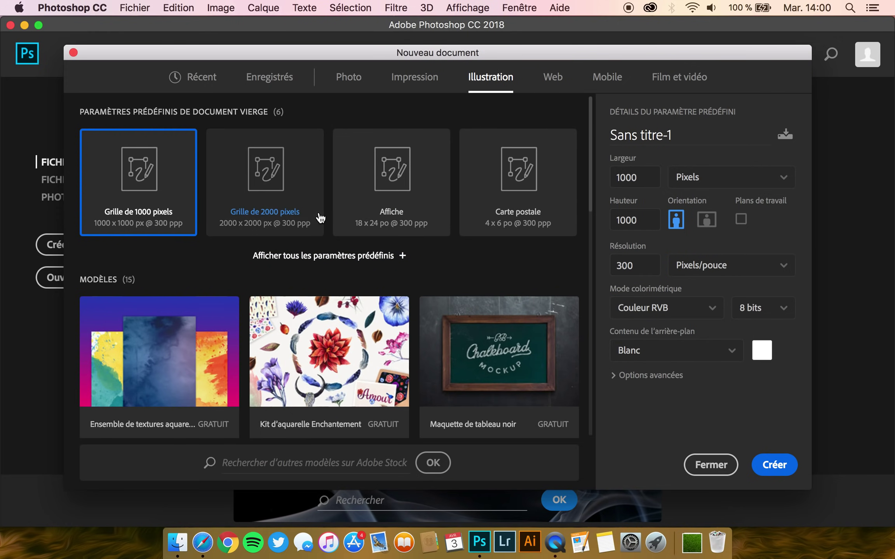
- Select the A4 preset for print and review the available colour modes
click(406, 83)
click(529, 183)
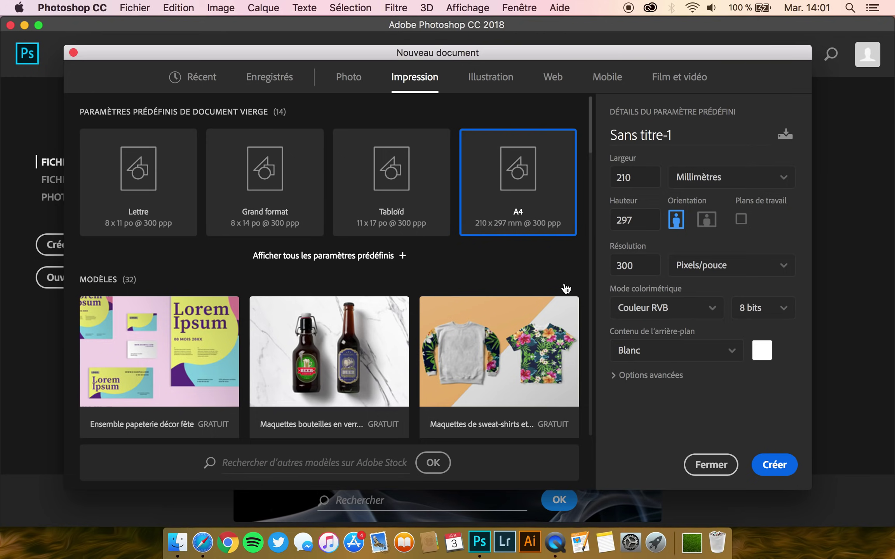
click(704, 314)
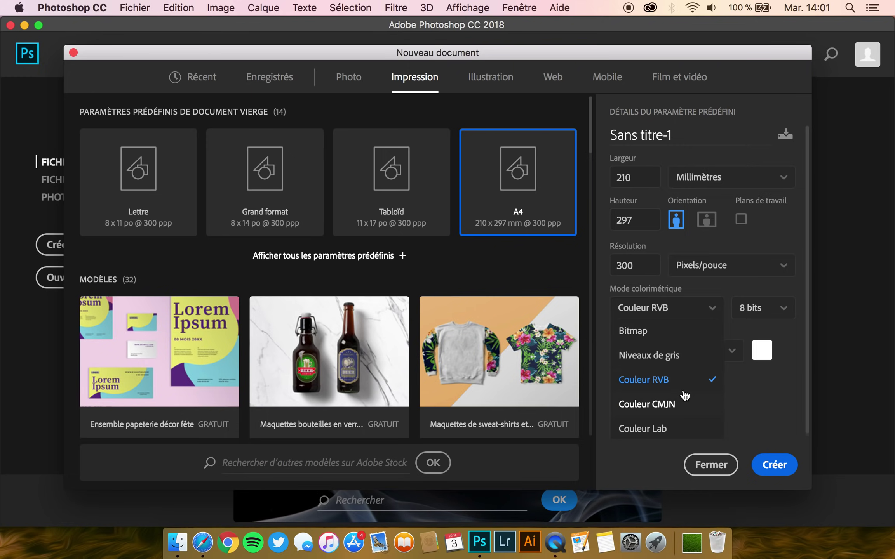
click(743, 393)
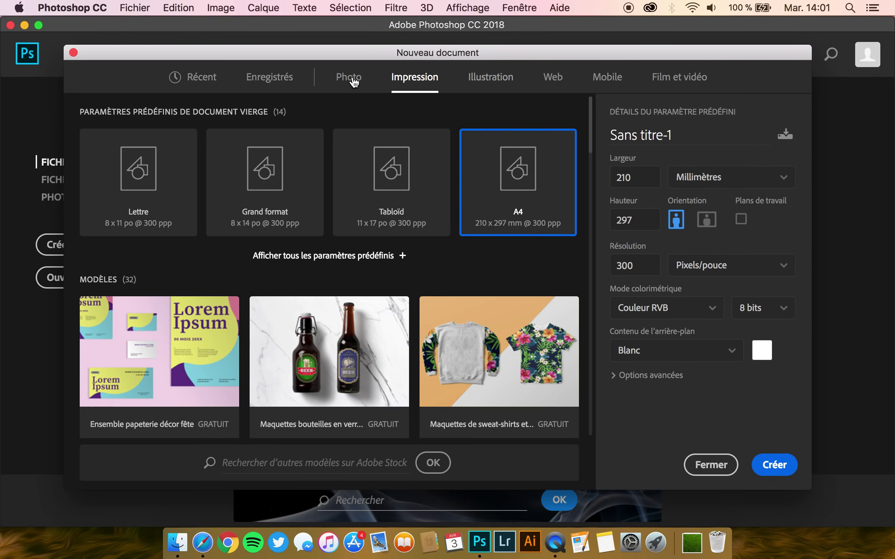
- Create a document from the 1366 x 768 px Format Web courant preset with a Blanc background
click(494, 80)
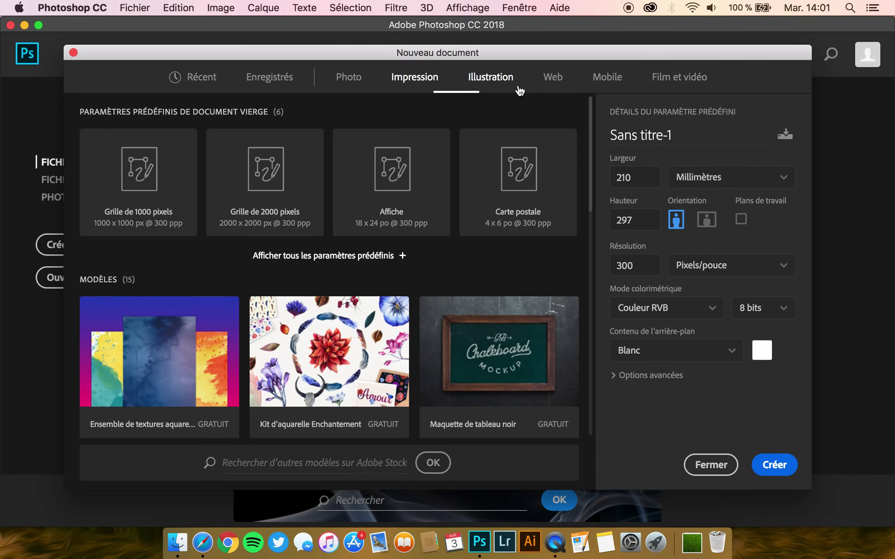
click(552, 80)
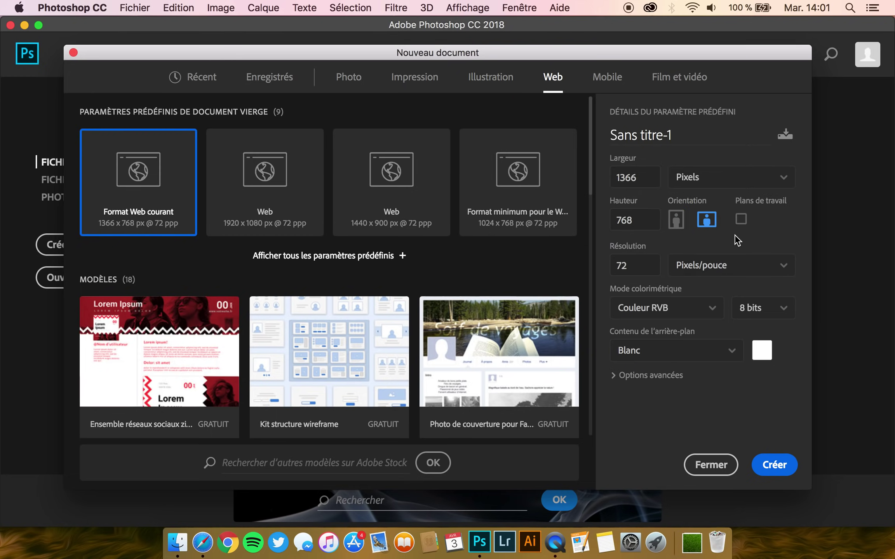
click(733, 352)
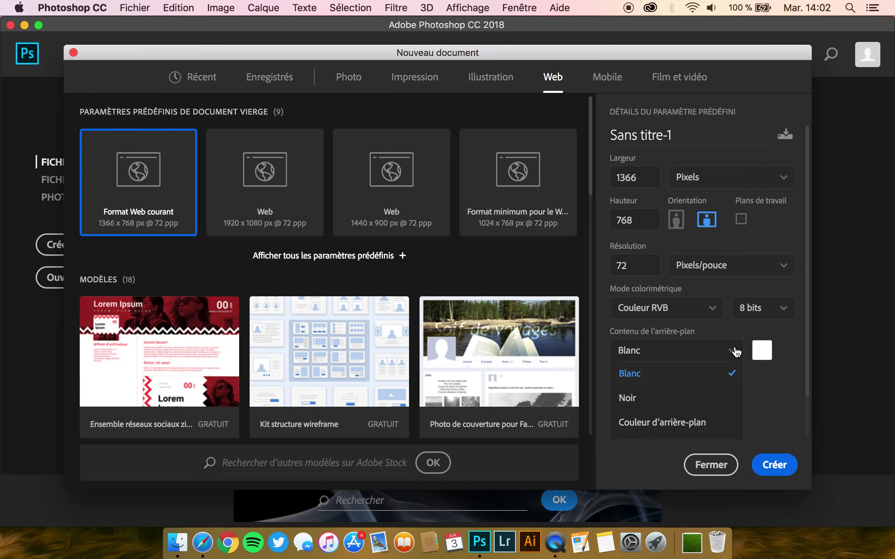
click(639, 355)
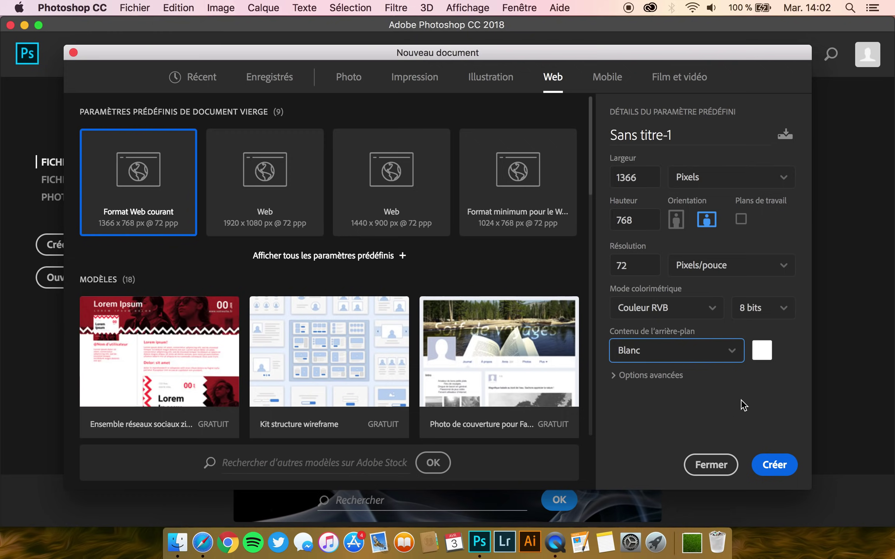
click(785, 466)
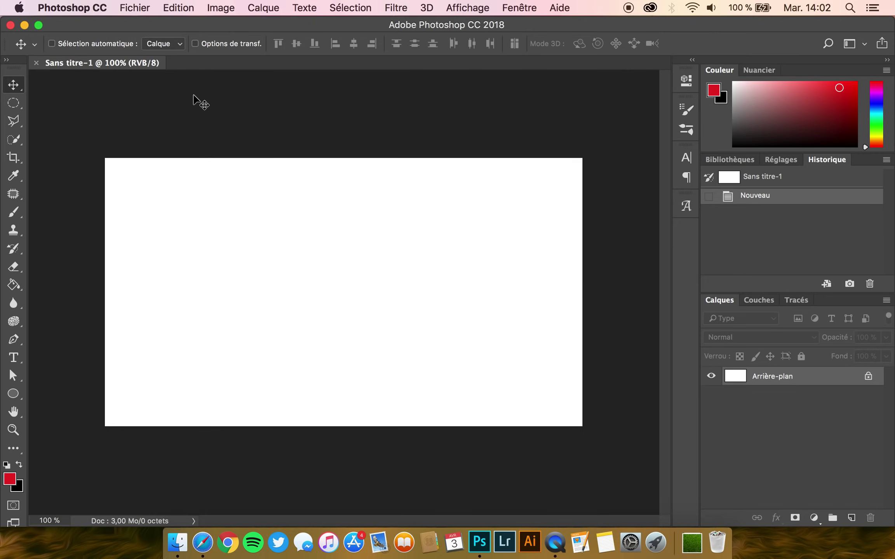
click(134, 7)
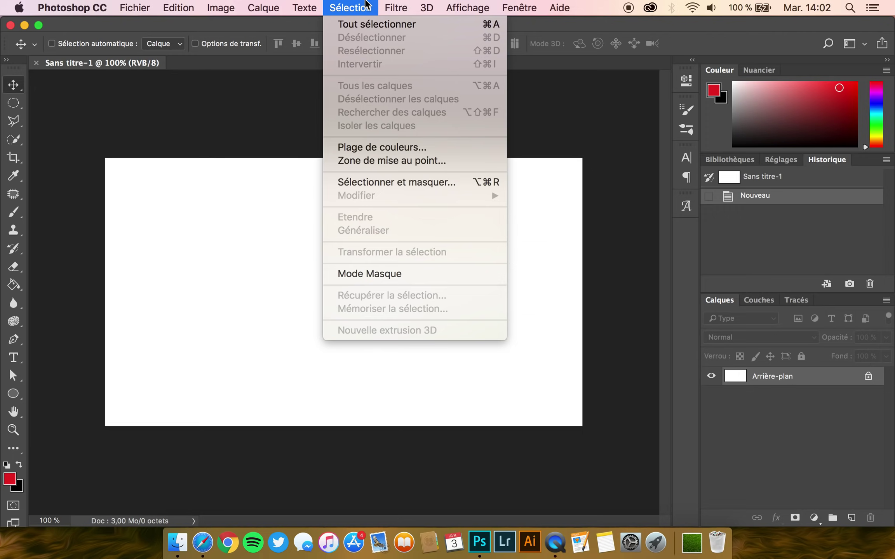
click(365, 3)
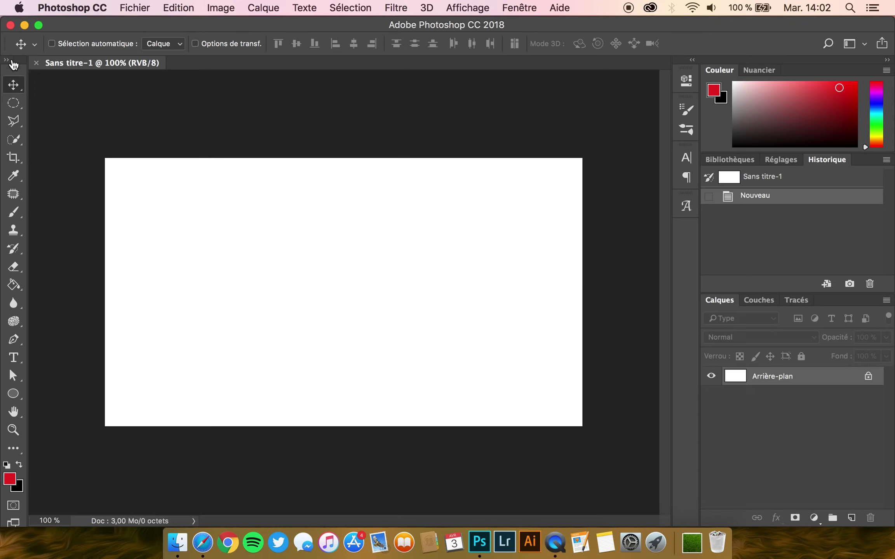
- Try the toolbox in a two-column layout and return it to a single column
click(10, 62)
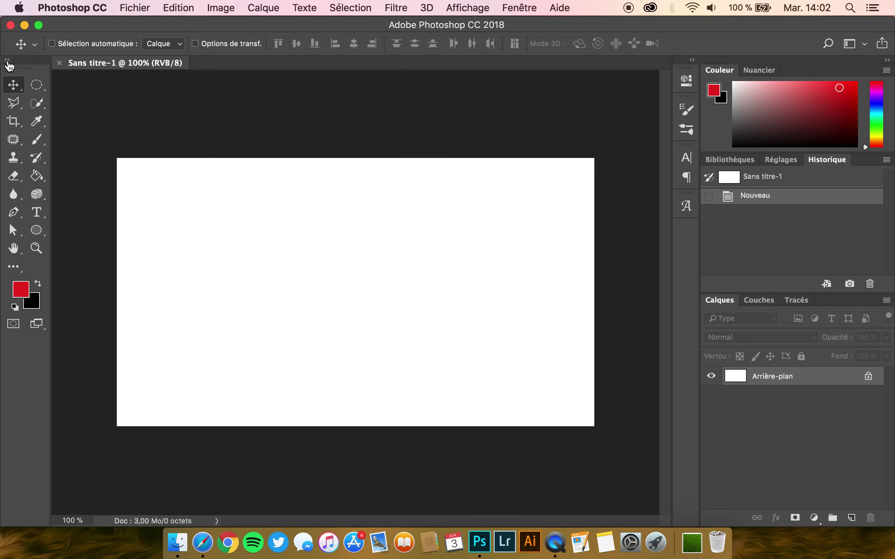
click(7, 61)
click(9, 61)
click(8, 60)
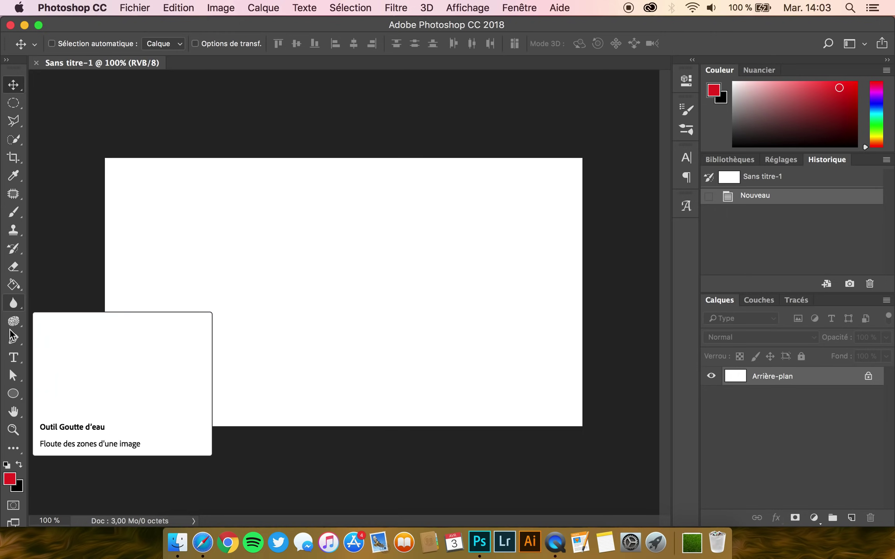
click(15, 211)
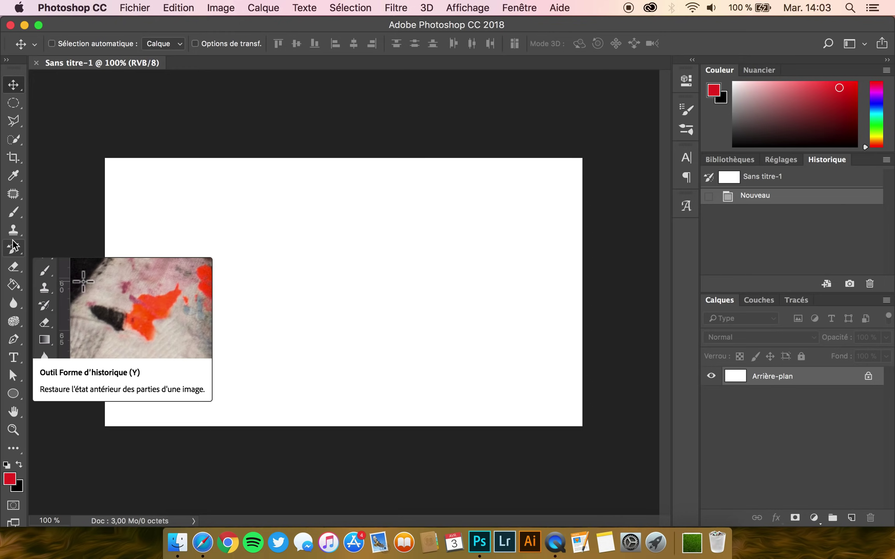
- Reset the foreground and background colours to default black and white, swapping them back and forth
click(6, 465)
click(19, 464)
click(19, 465)
click(20, 465)
click(19, 465)
- Set the foreground colour to the red cf1212
click(12, 483)
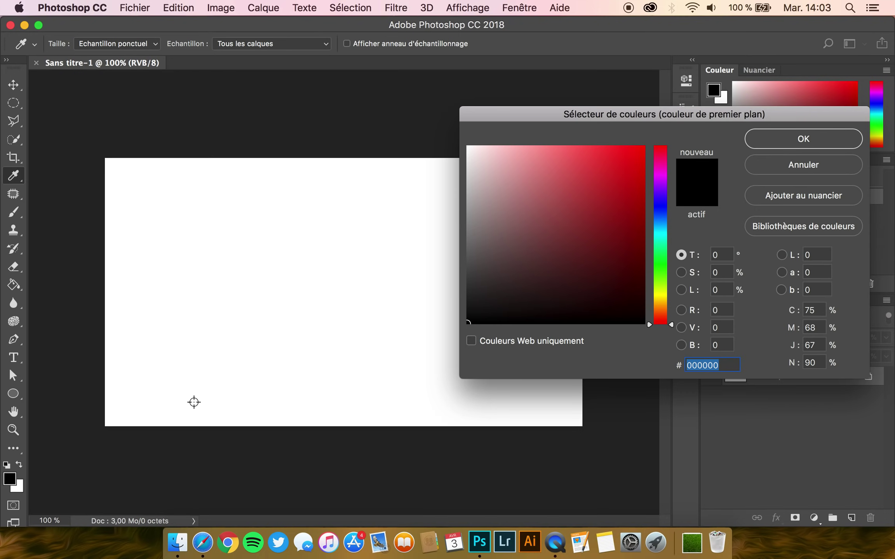
drag(637, 176, 629, 179)
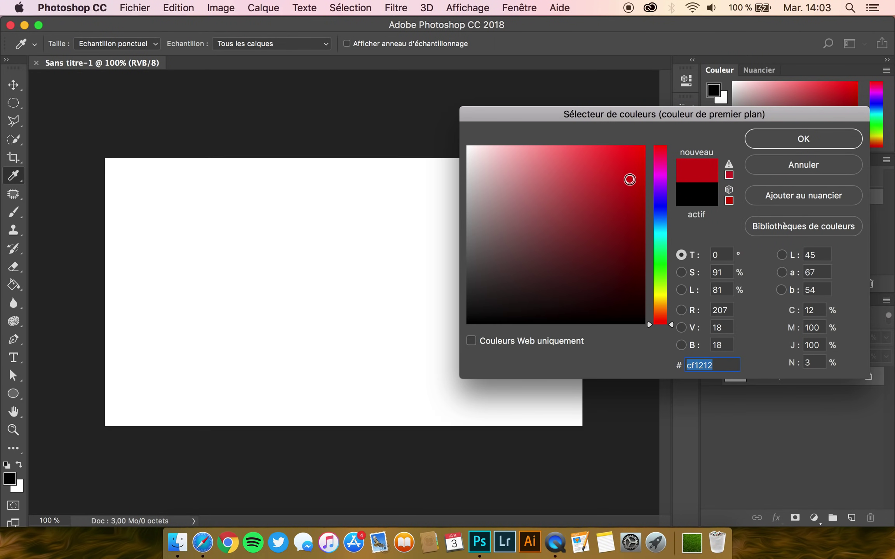
click(820, 140)
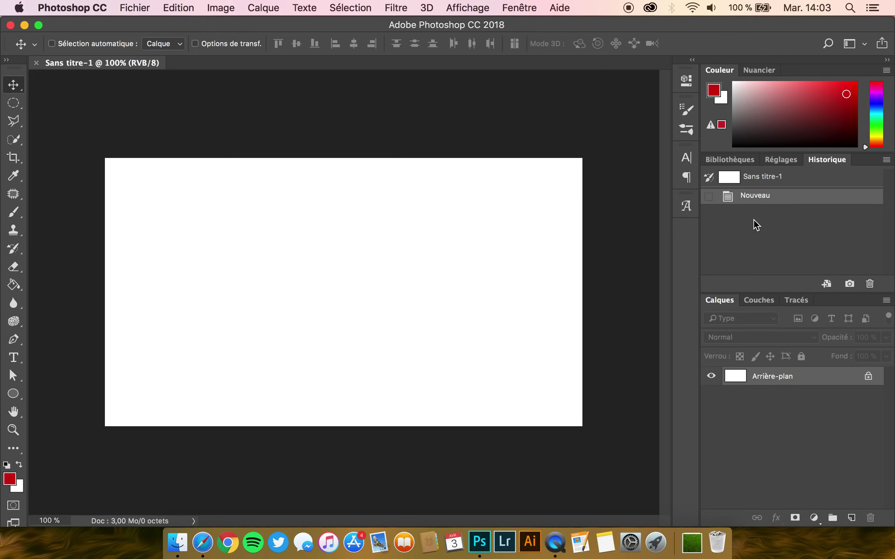
- Show the Styles panel and place its tab after Historique
click(507, 5)
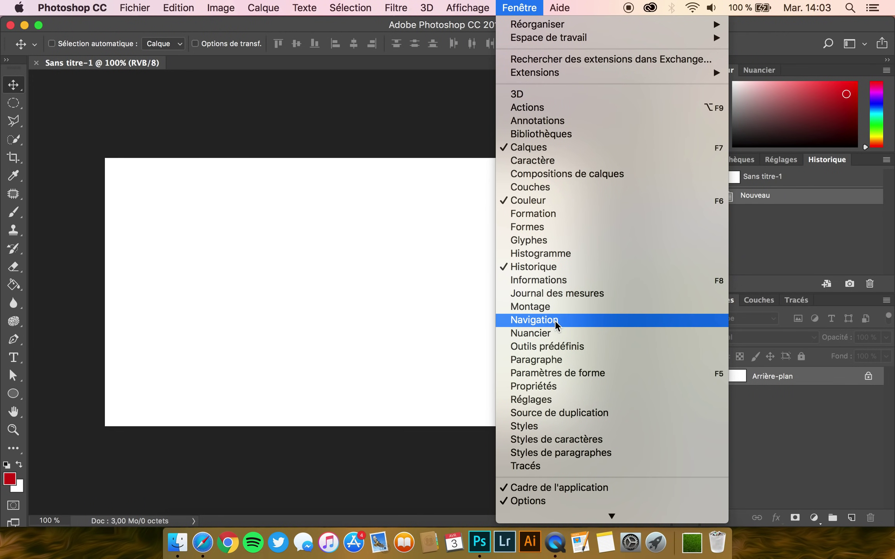
click(566, 428)
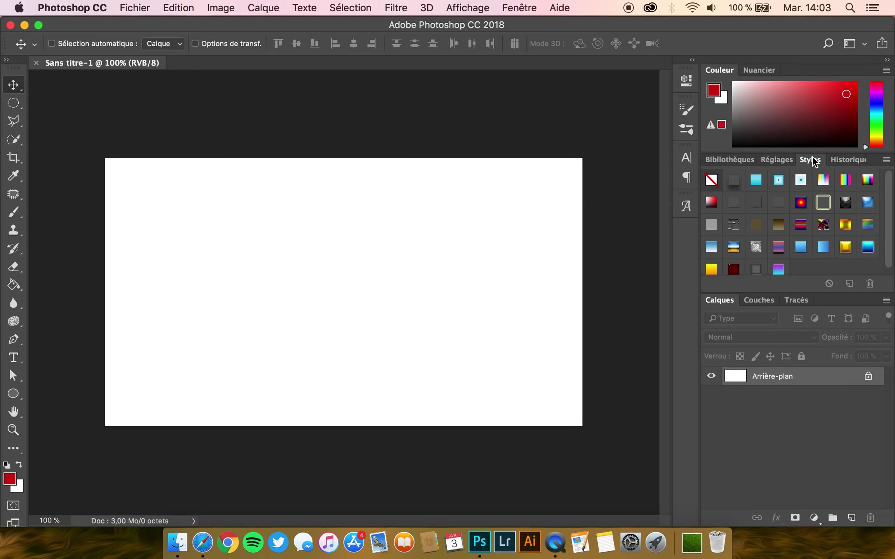
drag(812, 164, 832, 163)
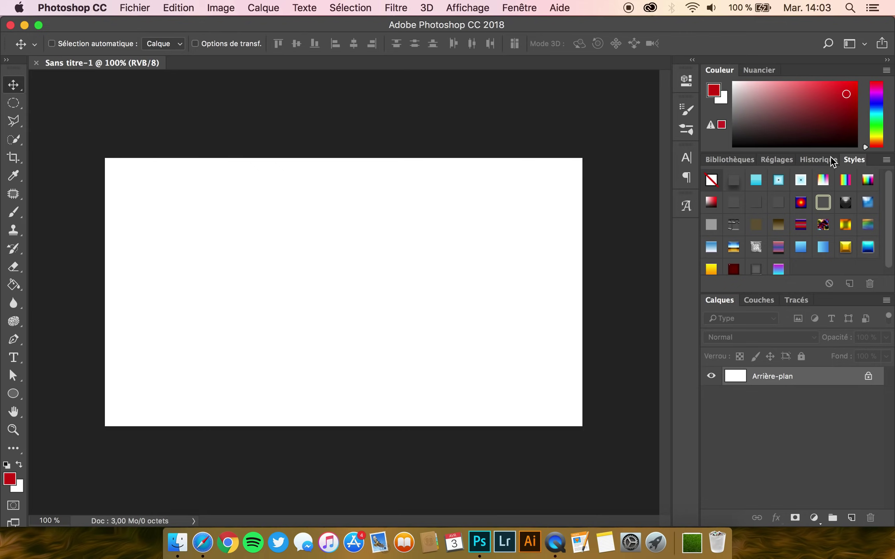
- Undock the toolbox so it floats over the canvas, and dock it back at the window edge
mouse_move(3, 88)
mouse_down()
mouse_move(93, 93)
mouse_move(2, 104)
mouse_up()
drag(17, 69, 170, 94)
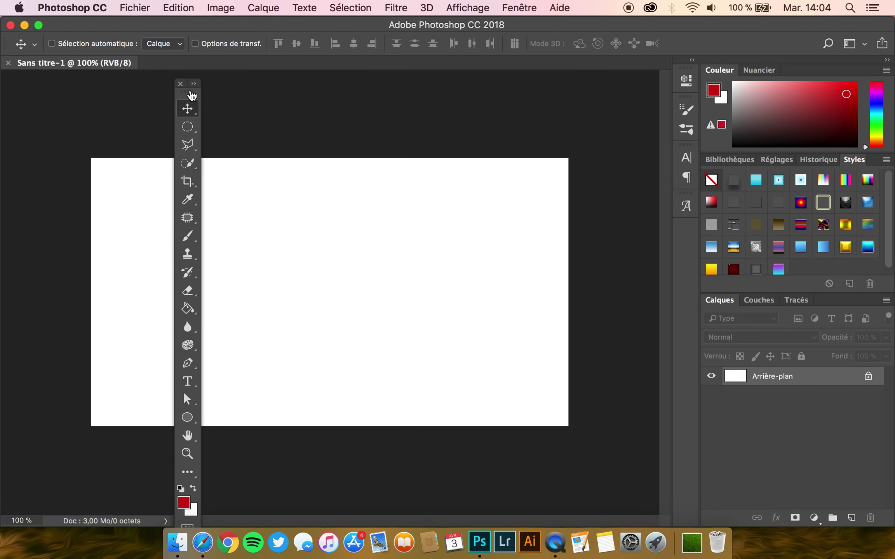
drag(187, 90, 2, 86)
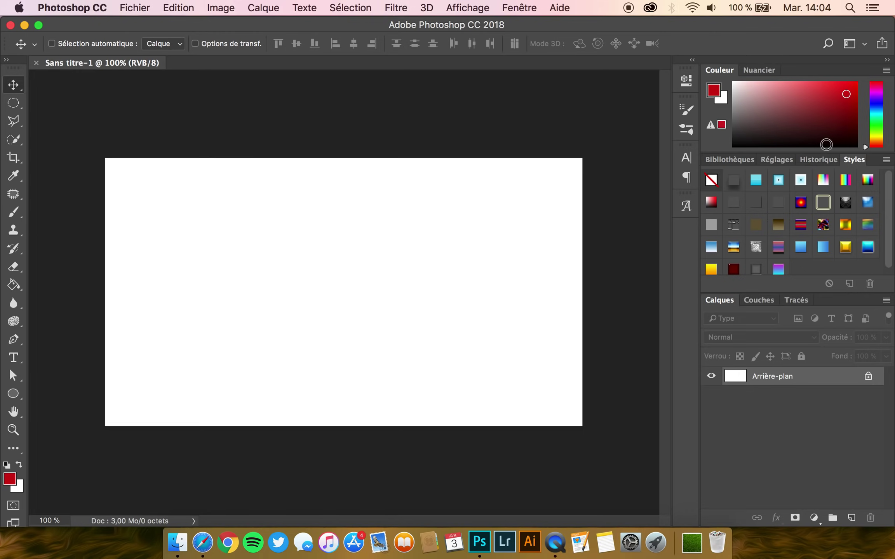
- Detach the Styles panel from its group and close it, and review the list of available panels
drag(857, 160, 554, 175)
click(546, 167)
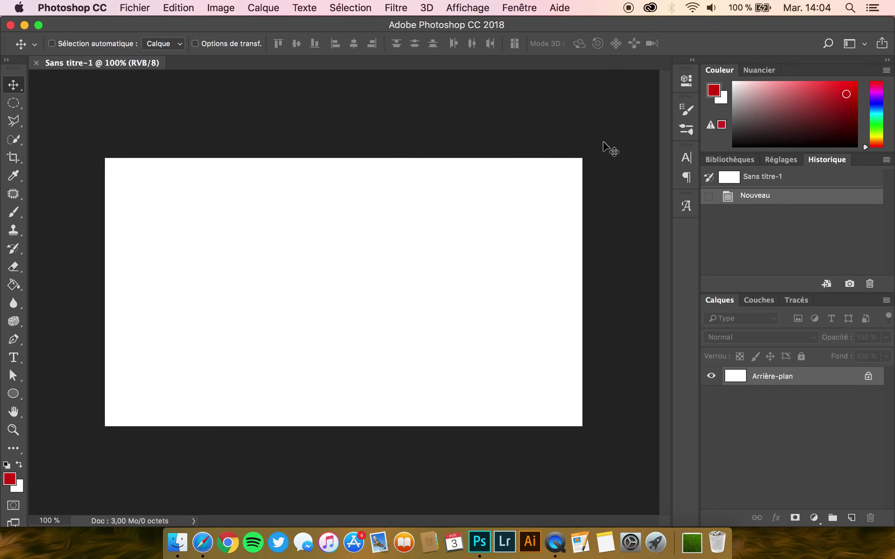
click(519, 8)
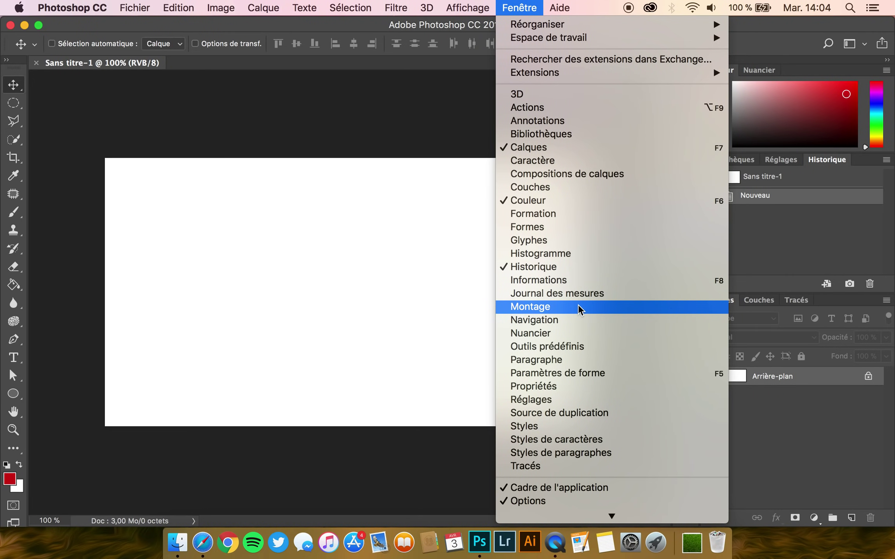
click(519, 8)
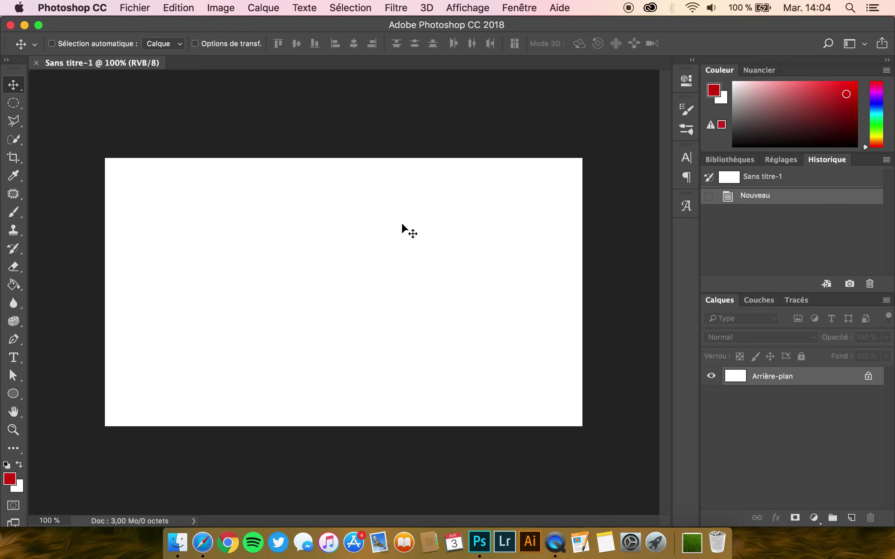
- Place BASES.jpg from the BASES folder in Finder into the document and delete its layer
click(184, 546)
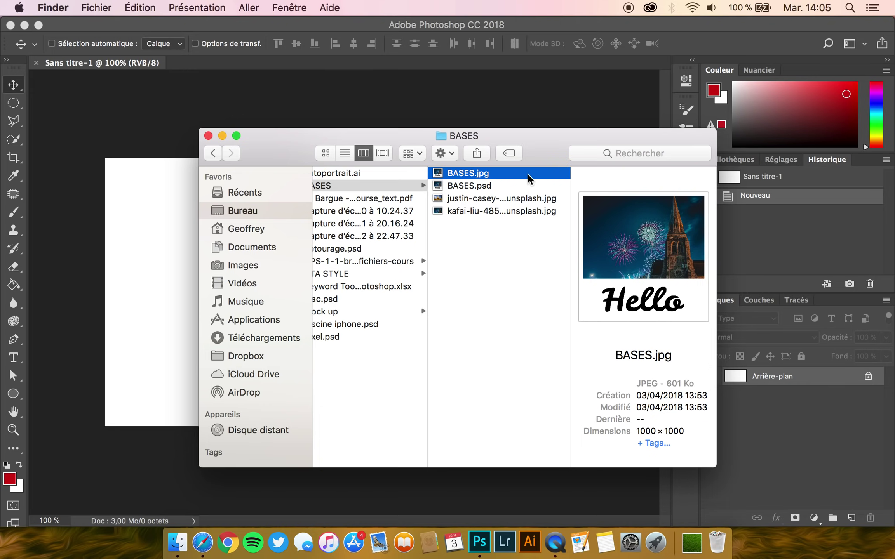
mouse_move(547, 150)
mouse_down()
mouse_move(563, 113)
mouse_move(558, 145)
mouse_up()
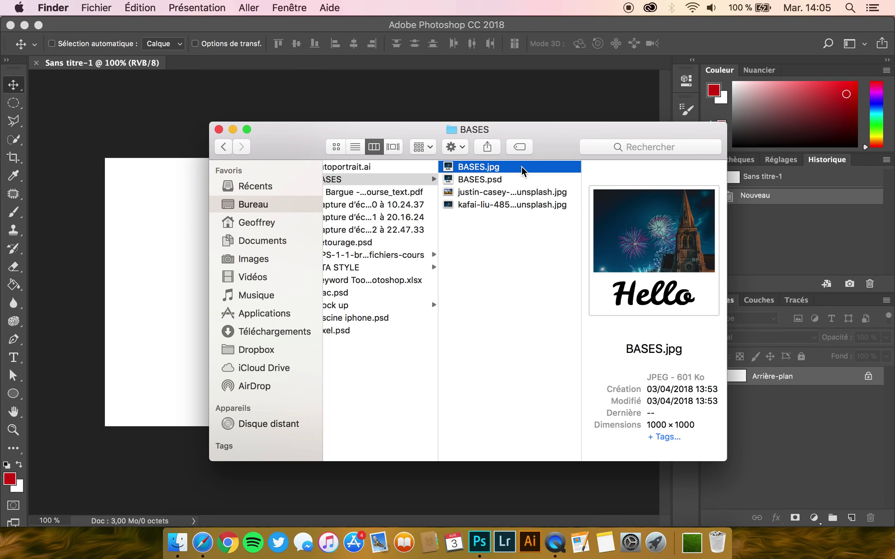
drag(521, 171, 485, 103)
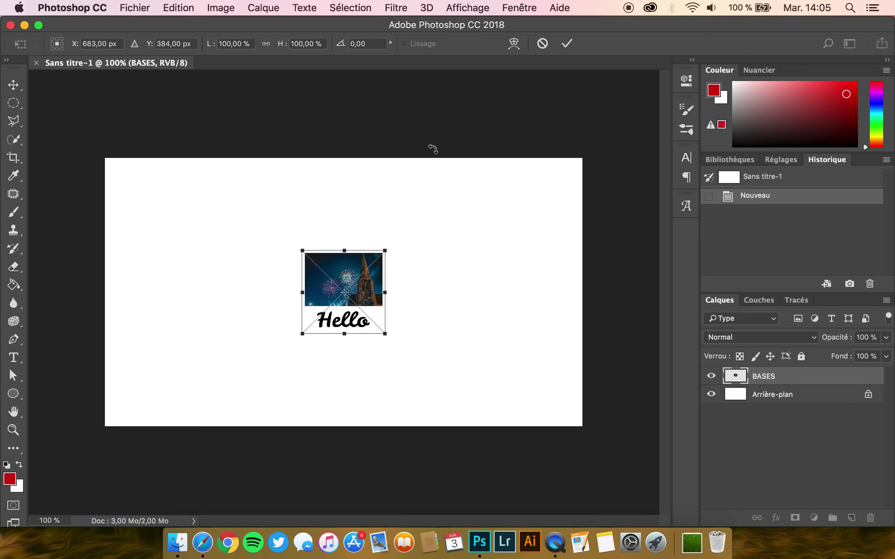
key(Return)
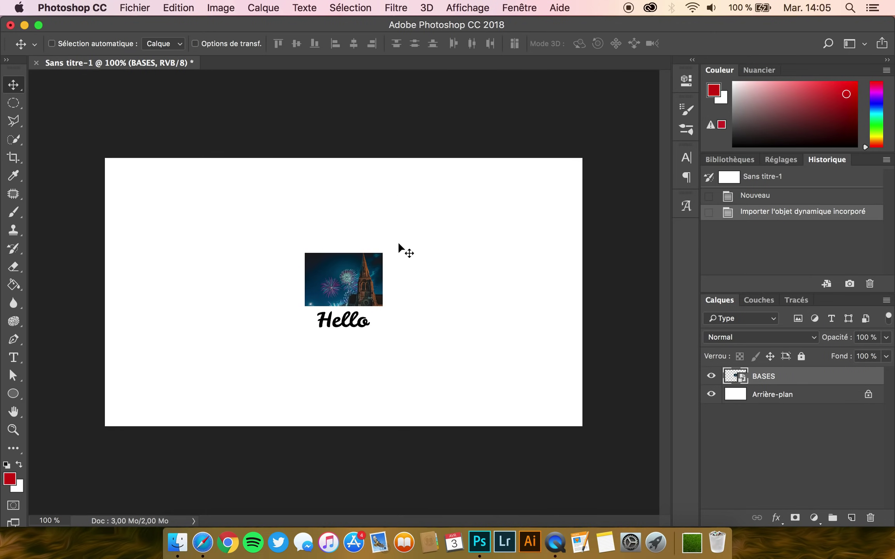
key(BackSpace)
- Place the 485751-unsplash fireworks photo from Finder into the document at 15,45 % scale and delete its layer
click(173, 546)
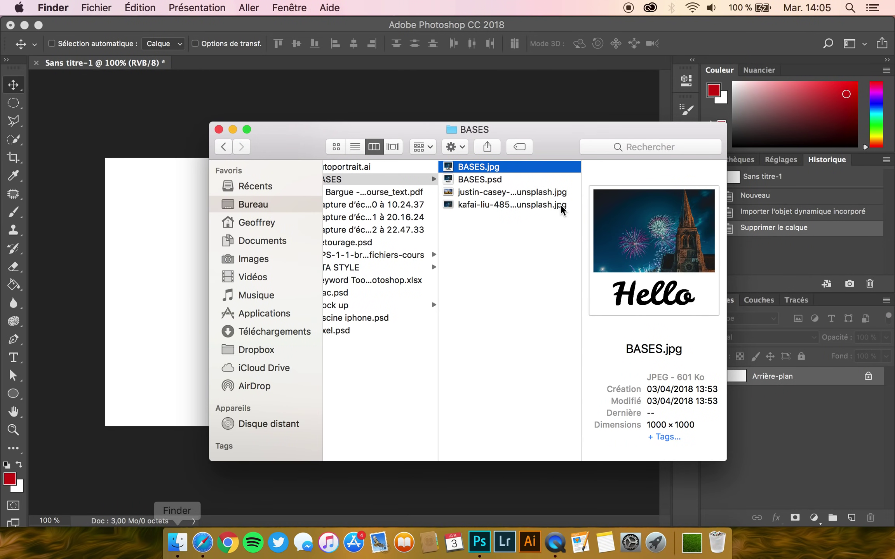
click(533, 193)
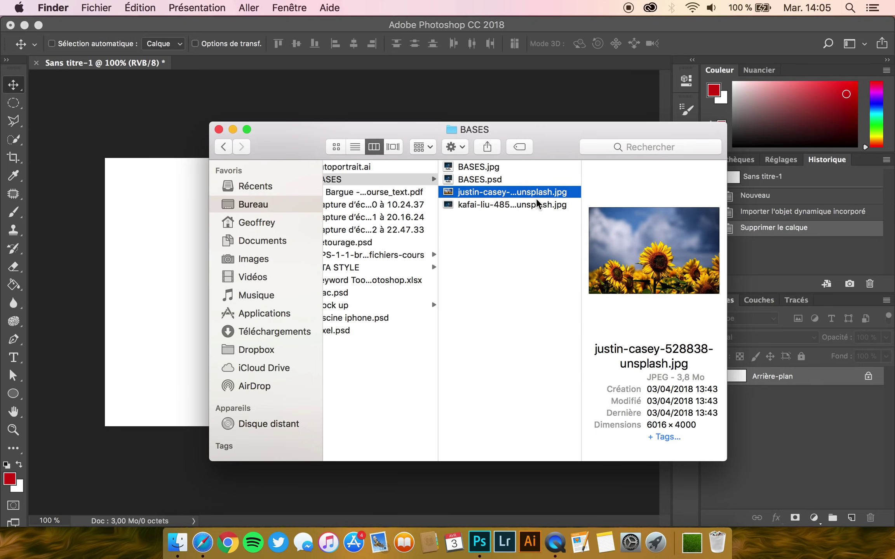
click(550, 204)
drag(523, 207, 168, 242)
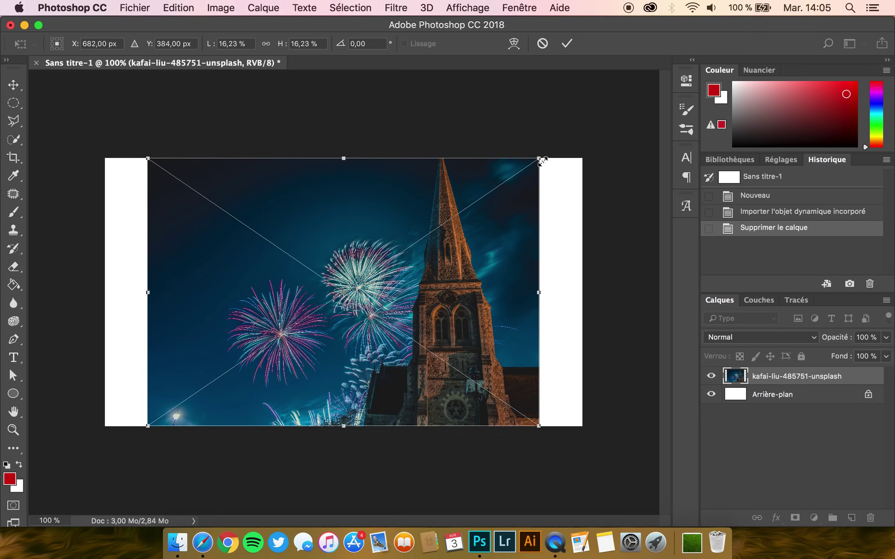
drag(543, 161, 535, 190)
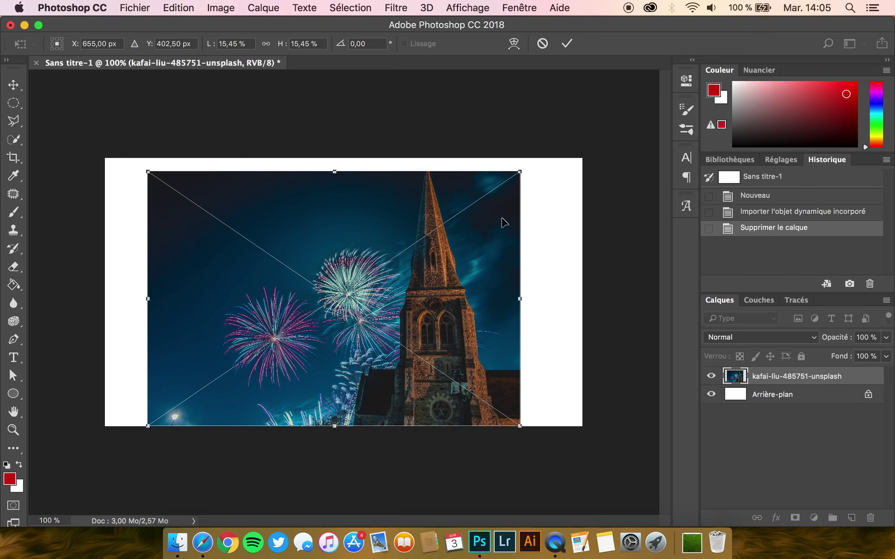
click(566, 44)
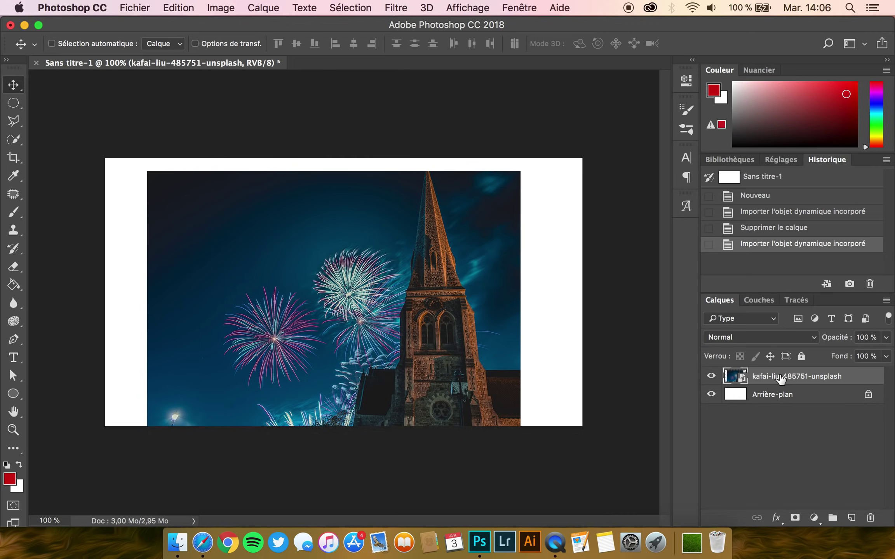
click(870, 519)
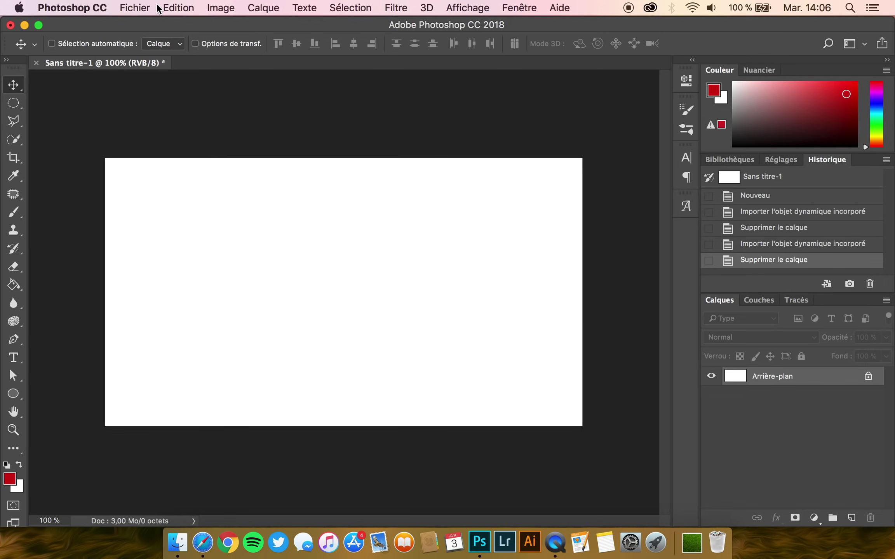
- Open the 485751-unsplash fireworks photo as its own document and close it
click(139, 3)
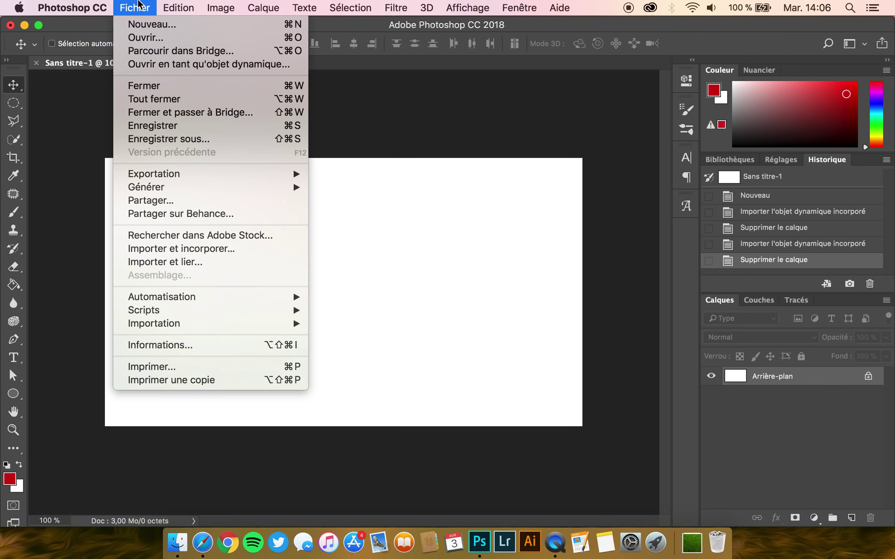
click(148, 39)
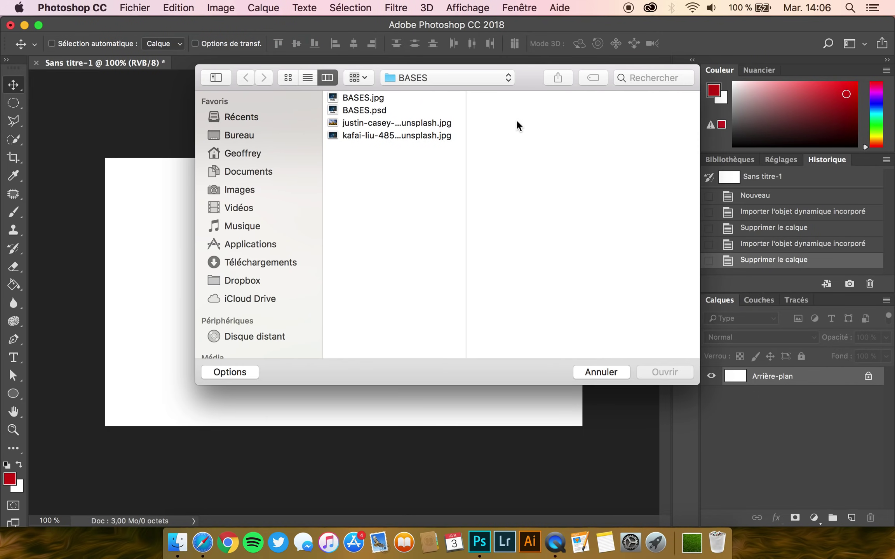
click(376, 136)
click(674, 372)
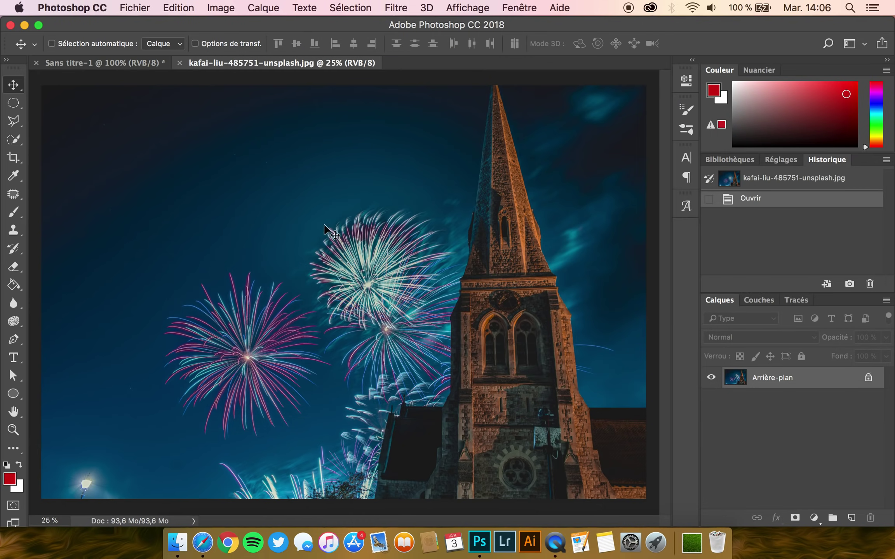
scroll(227, 191, down, 3)
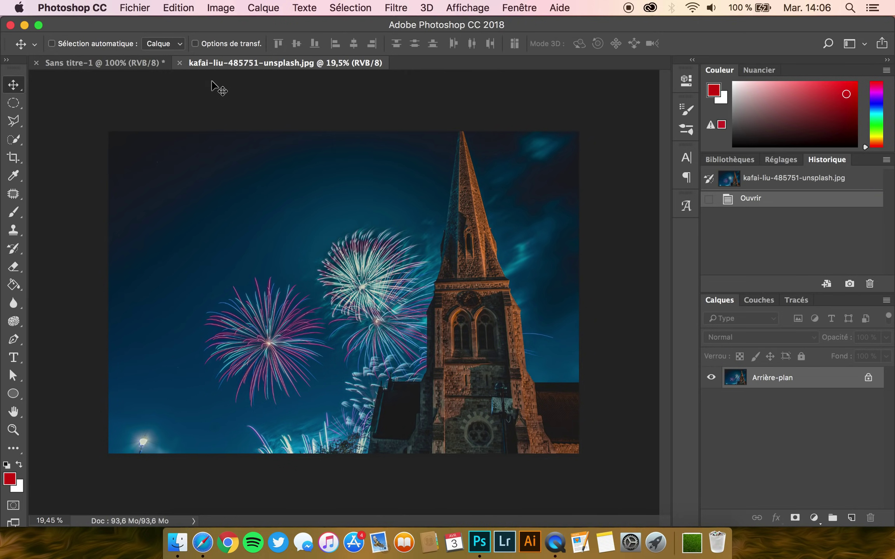
click(180, 63)
- Import and embed the 485751-unsplash fireworks photo into the blank document, keeping the proposed size
click(134, 7)
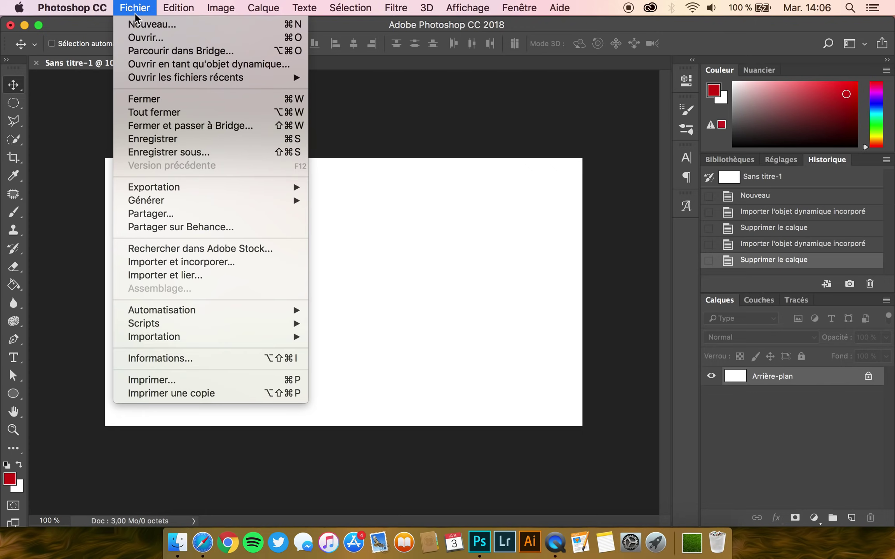
click(176, 263)
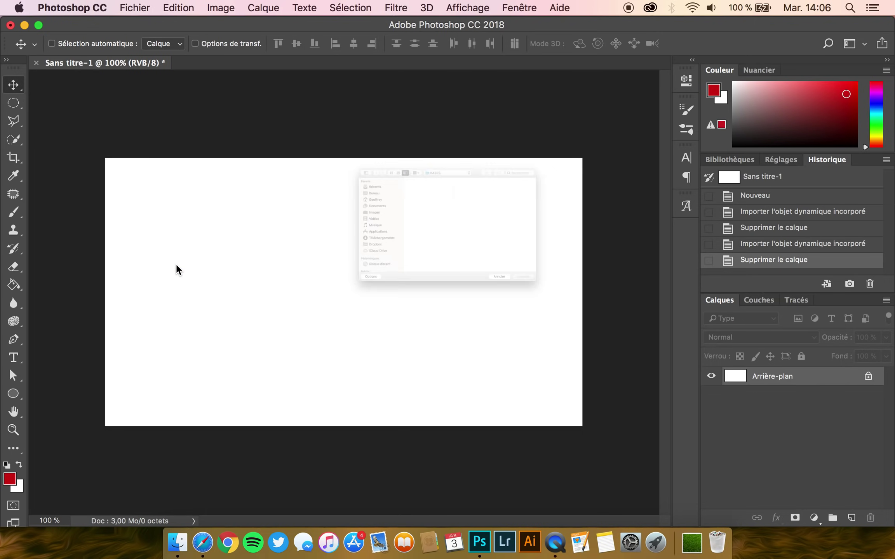
click(400, 126)
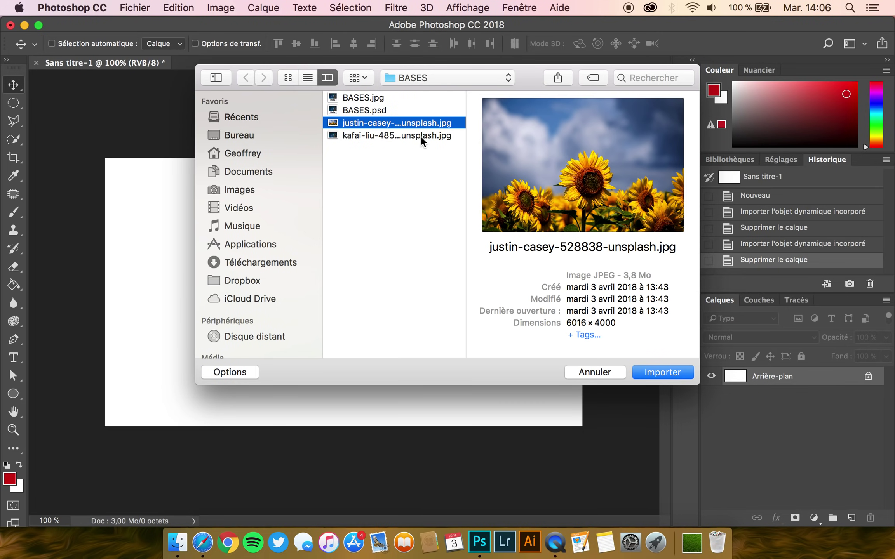
click(421, 135)
click(680, 365)
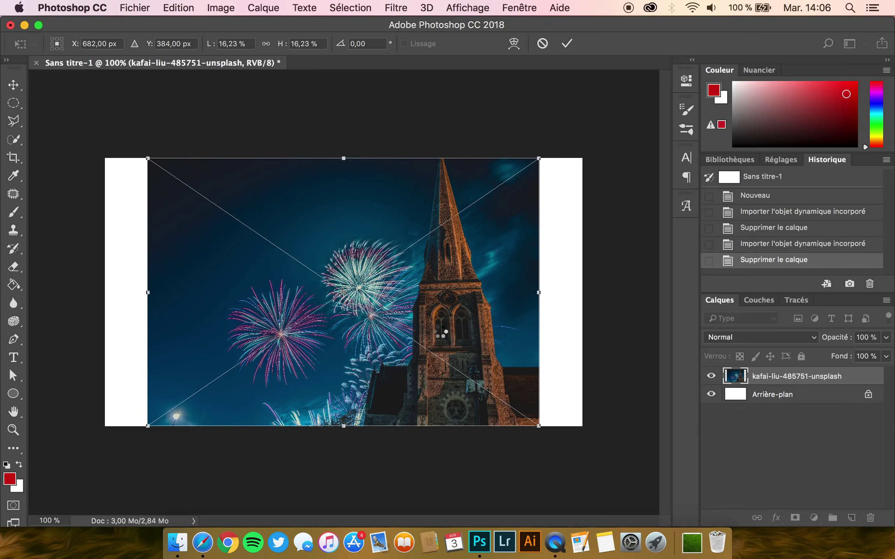
key(Return)
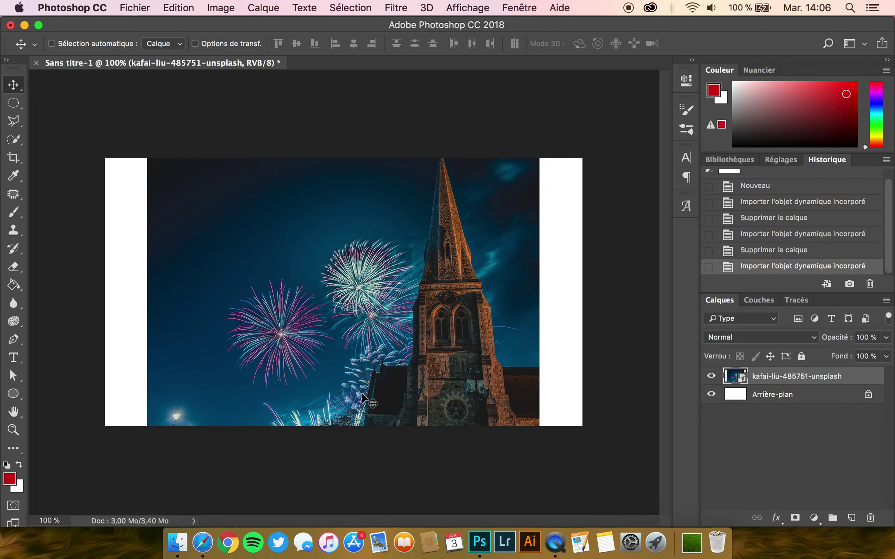
- Place the 528838-unsplash sunflower photo from Finder, scaled to about 13,2 %, and move it down and left over the fireworks photo
click(178, 543)
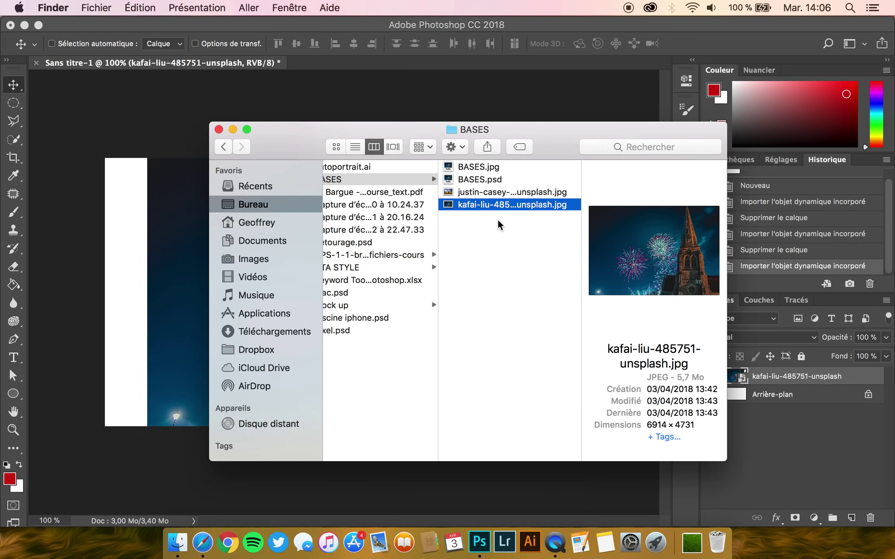
click(517, 192)
drag(528, 191, 301, 272)
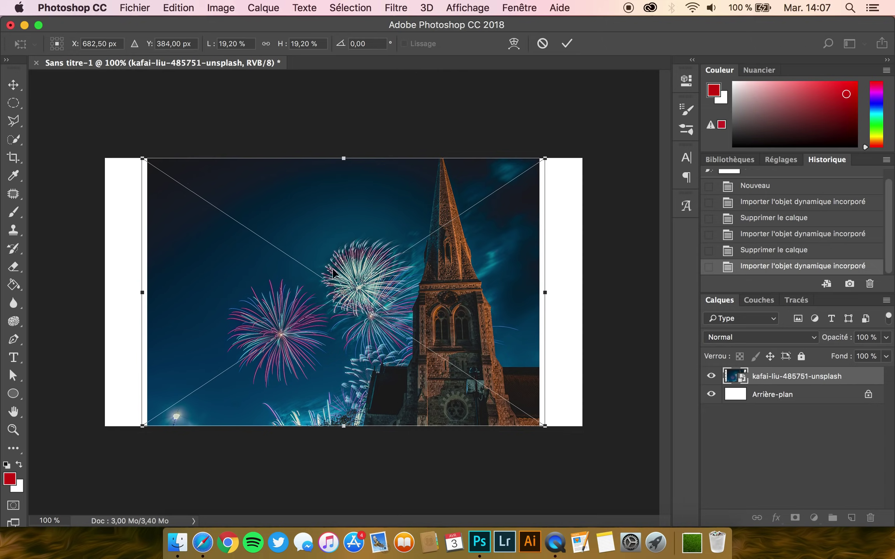
drag(543, 425, 420, 337)
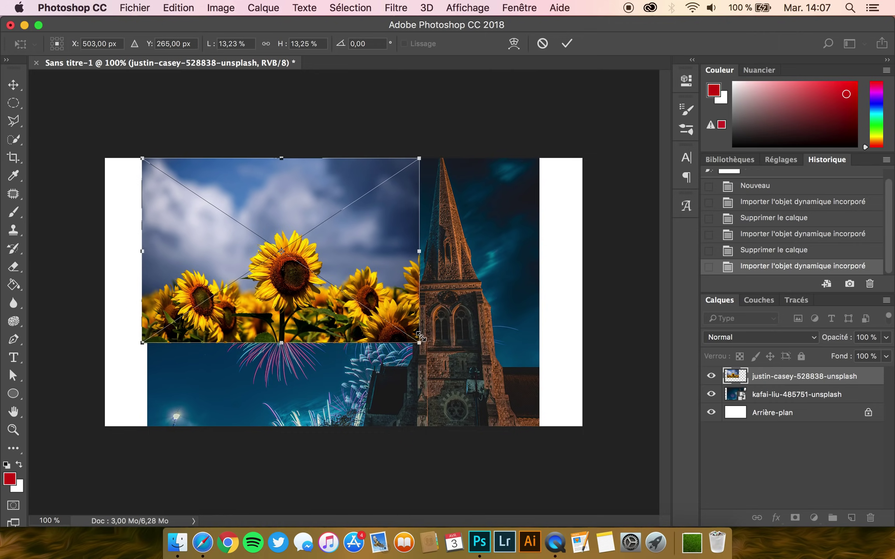
key(Return)
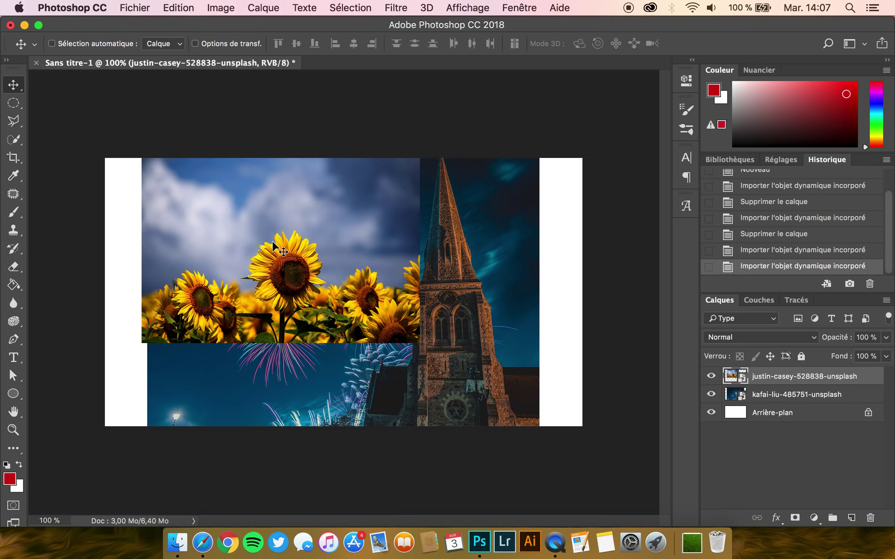
mouse_move(276, 236)
mouse_down()
mouse_move(264, 266)
mouse_move(302, 282)
mouse_move(321, 276)
mouse_move(321, 264)
mouse_move(288, 246)
mouse_up()
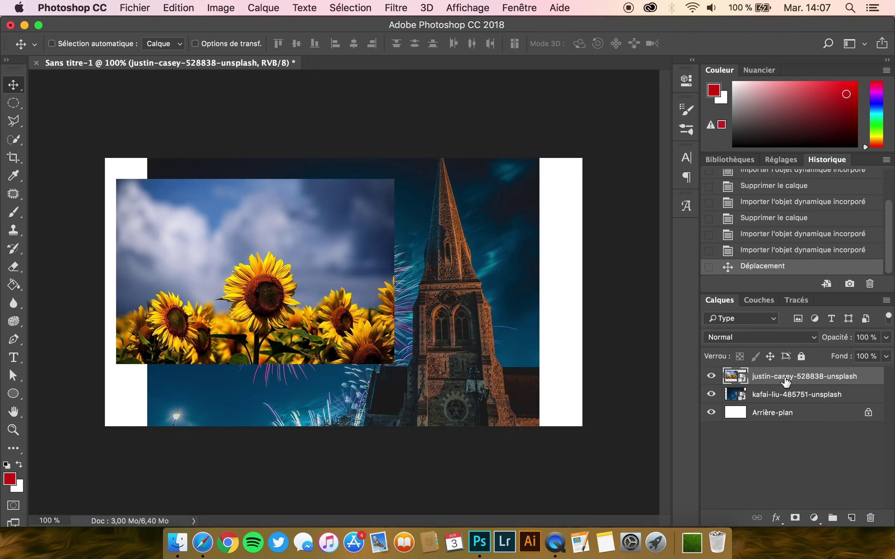
- Move the sunflower layer beneath the fireworks layer and bring it back above it
drag(784, 383, 785, 395)
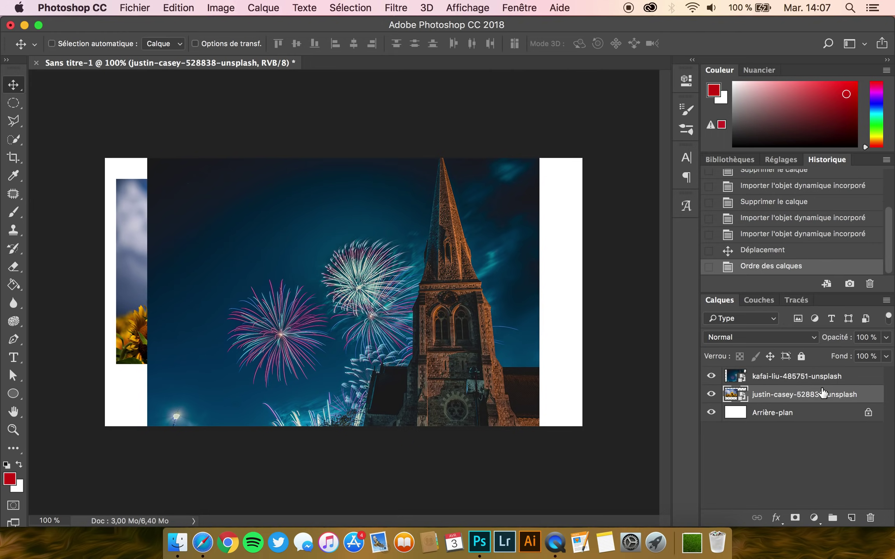
click(801, 376)
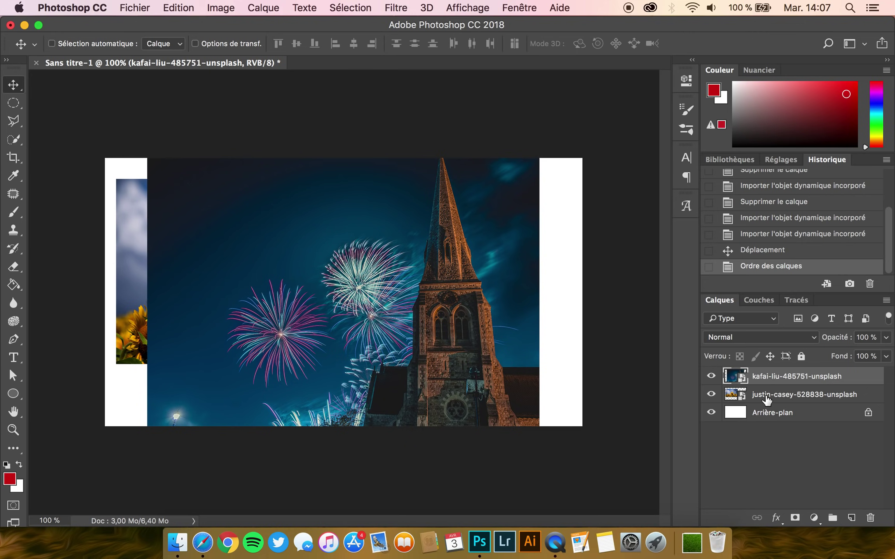
click(810, 401)
drag(797, 400, 794, 376)
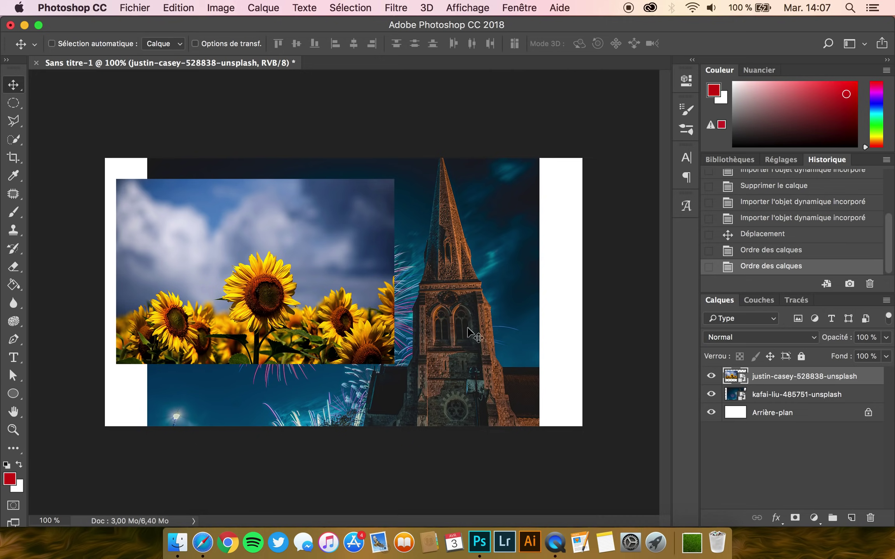
- Delete the 528838-unsplash sunflower layer
key(Delete)
drag(792, 382, 196, 344)
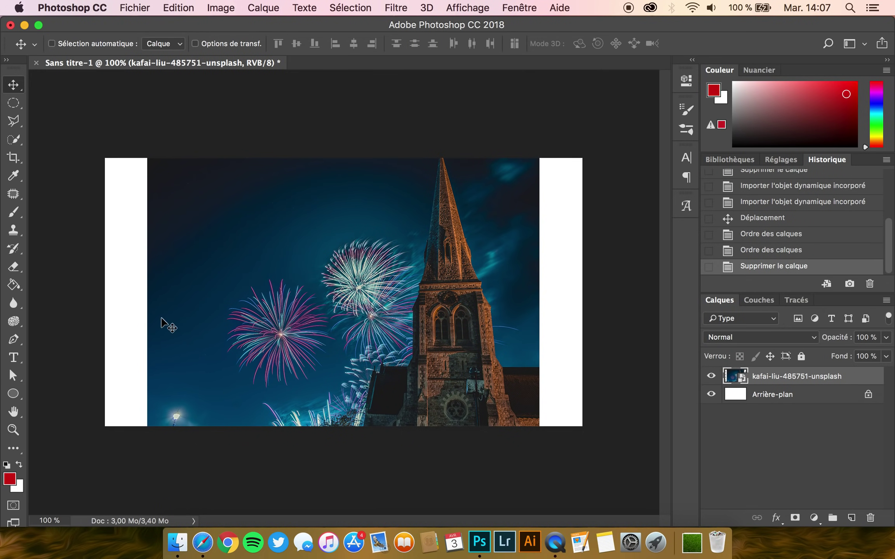
- Set the foreground colour to white and add the text "Texte" in the dark sky above the pink firework
click(13, 357)
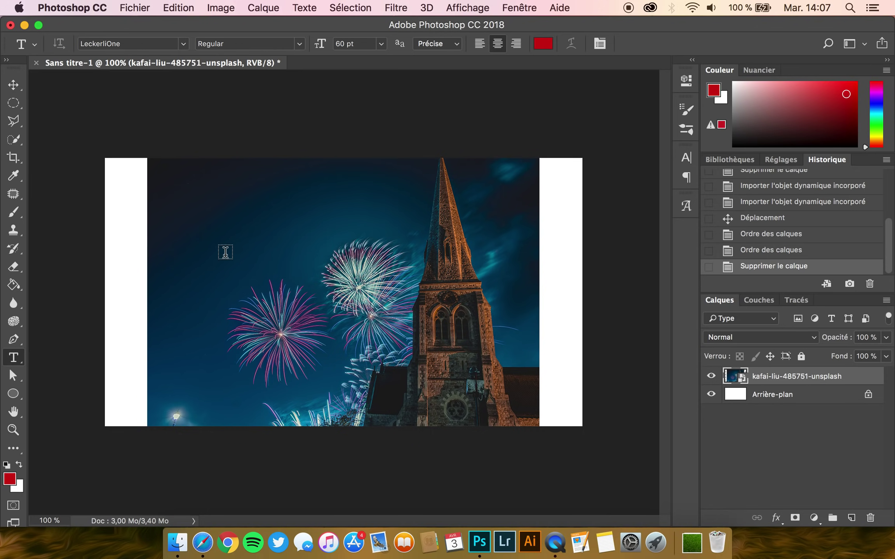
click(7, 466)
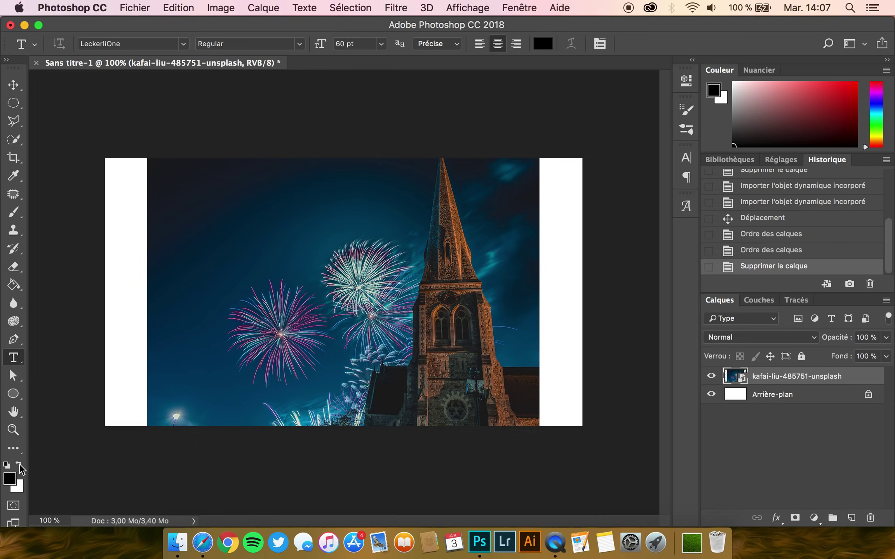
click(19, 465)
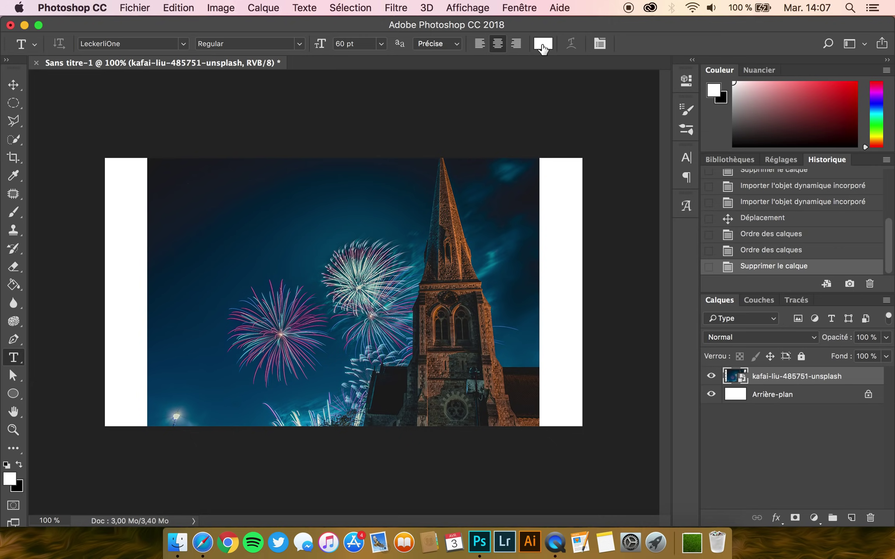
click(267, 254)
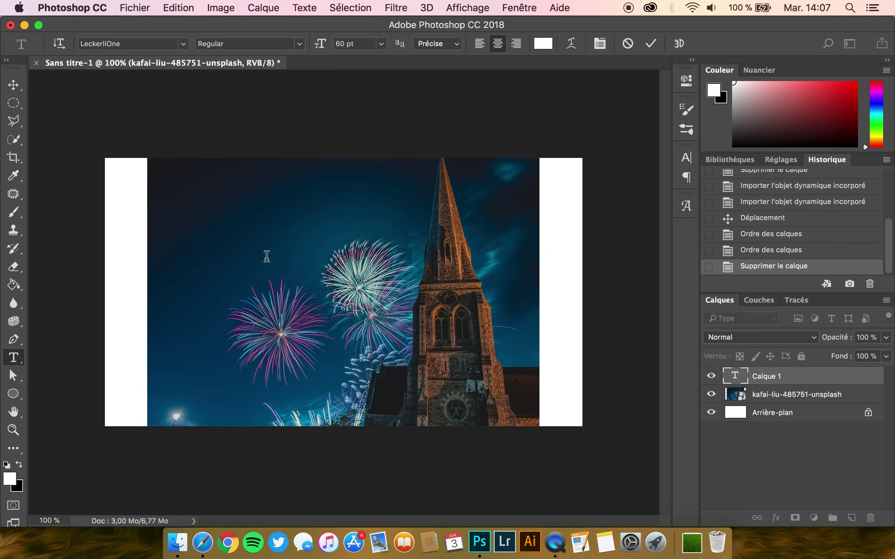
text(Texte)
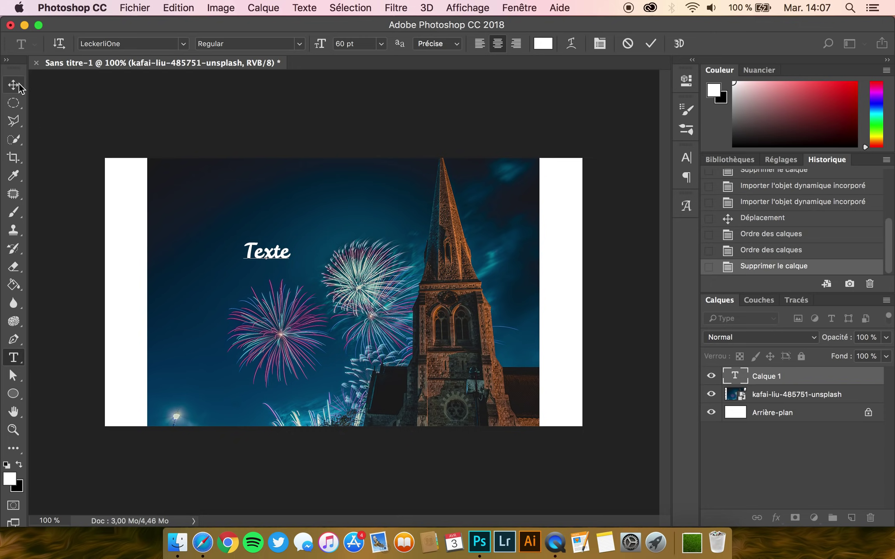
click(23, 85)
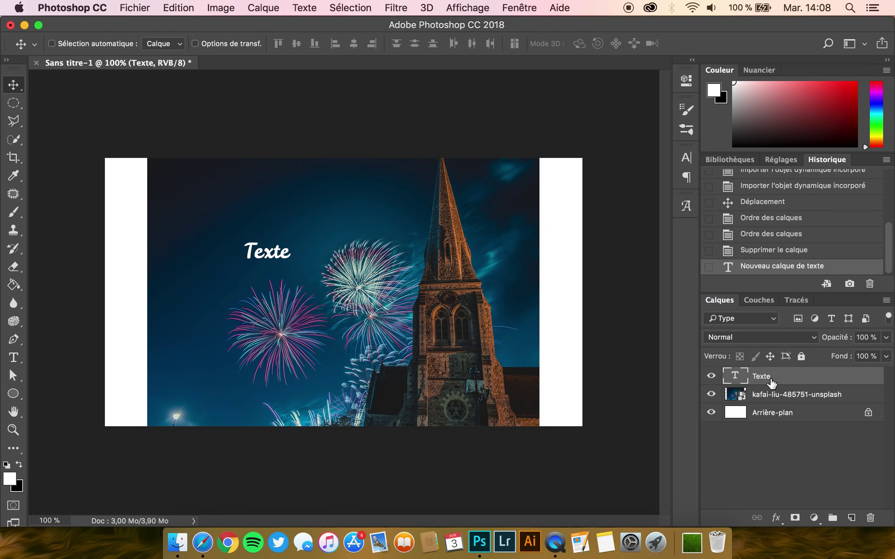
- Replace the wording of the "Texte" layer with "Hello" and nudge it slightly to the right
click(773, 395)
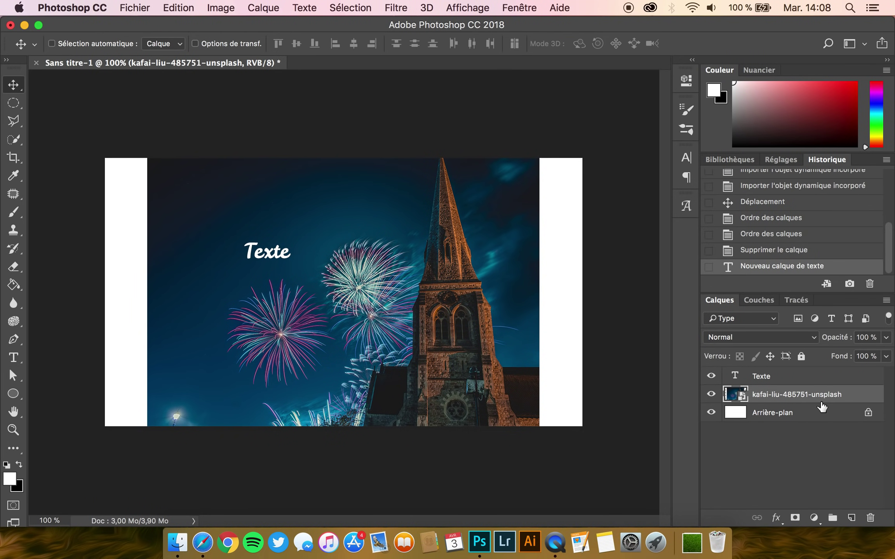
click(784, 380)
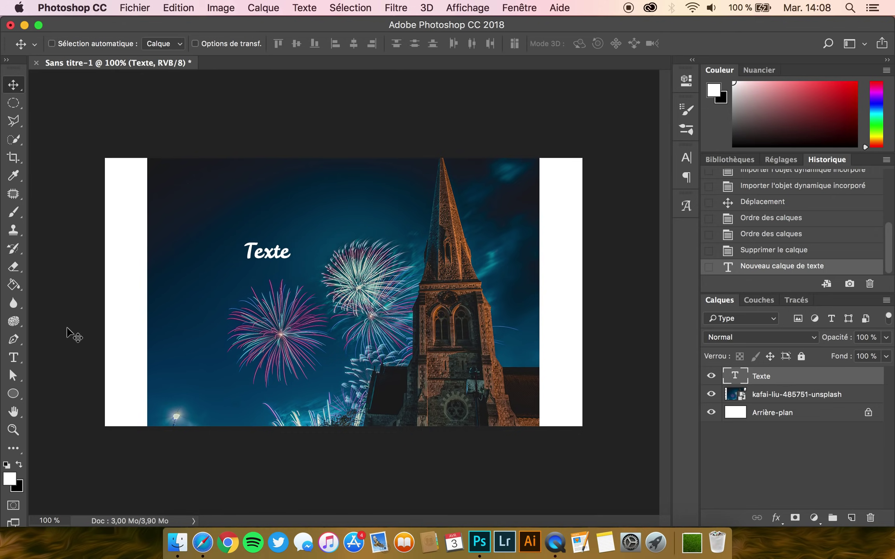
click(14, 357)
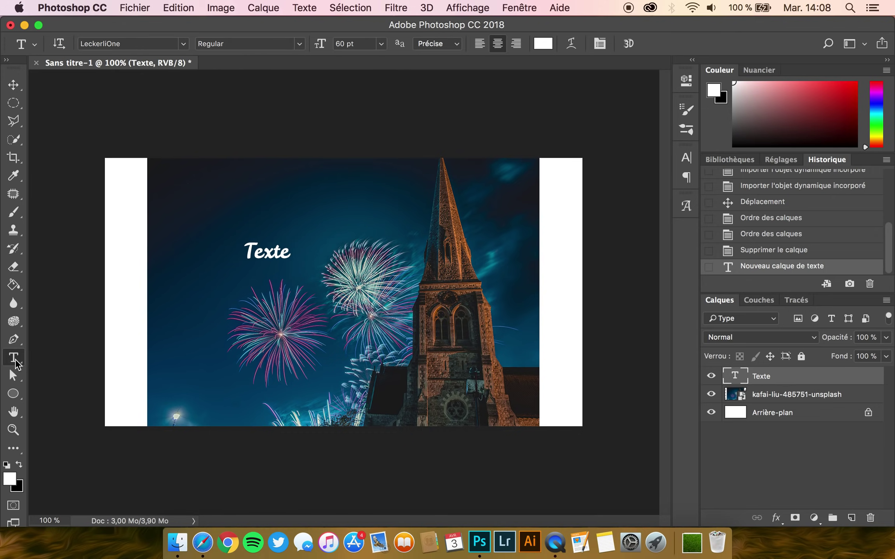
click(270, 250)
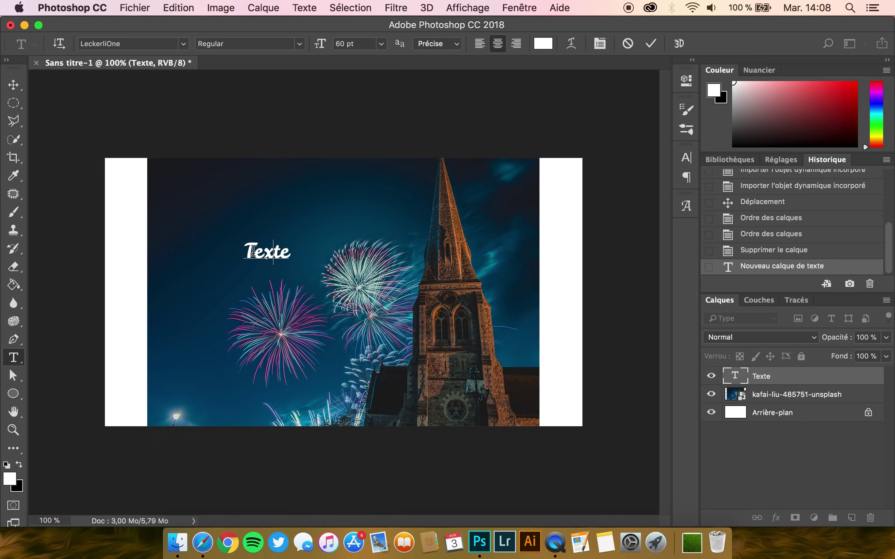
drag(253, 251, 312, 250)
key(BackSpace)
key(BackSpace)
text(Hello)
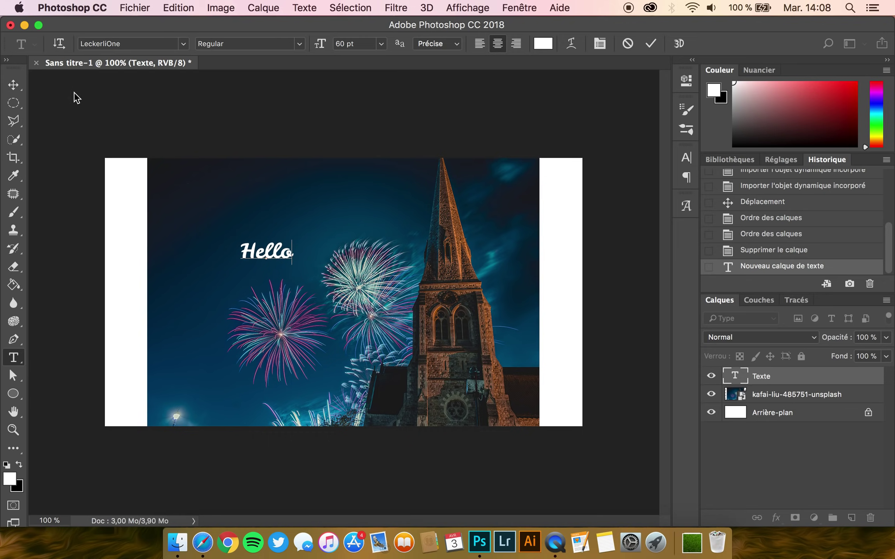
click(12, 89)
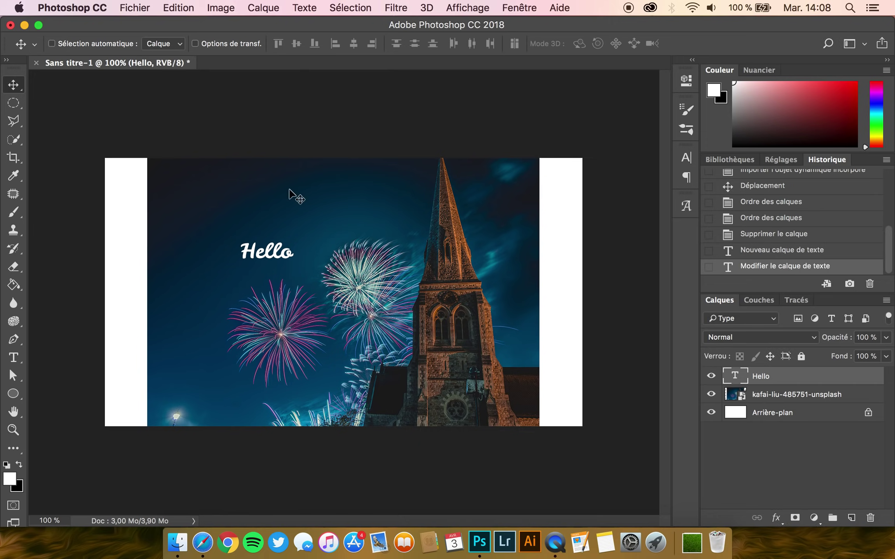
mouse_move(278, 252)
mouse_down()
mouse_move(269, 253)
mouse_move(370, 278)
mouse_move(270, 255)
mouse_move(283, 271)
mouse_move(284, 250)
mouse_up()
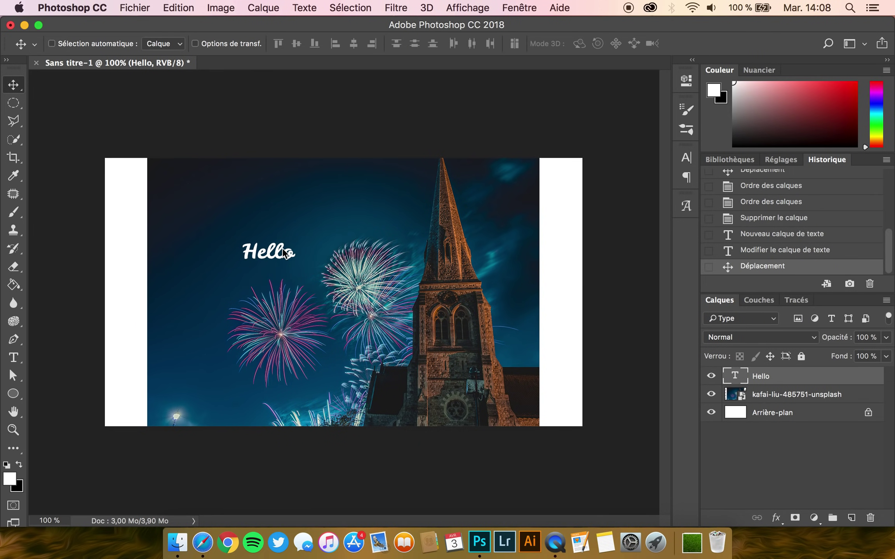
- Show the character settings and change the Hello text's font to Avenir Next Condensed
click(685, 157)
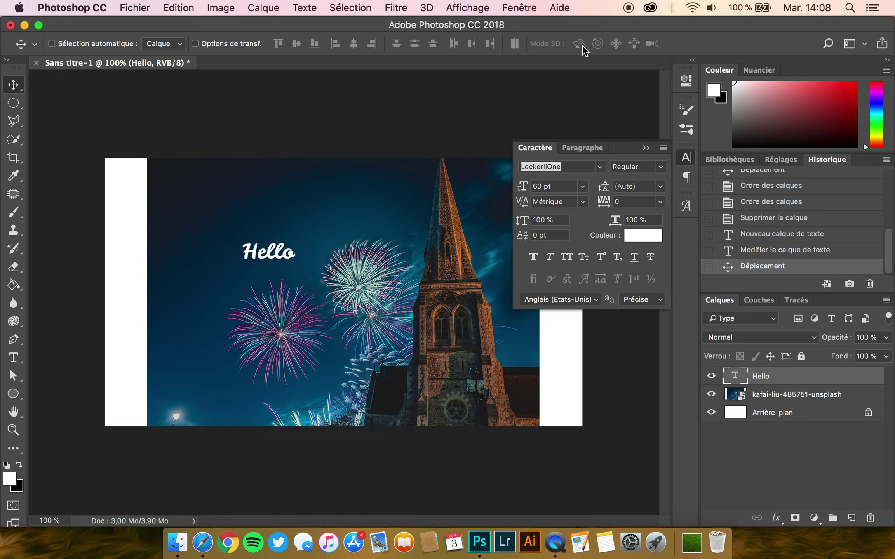
click(690, 158)
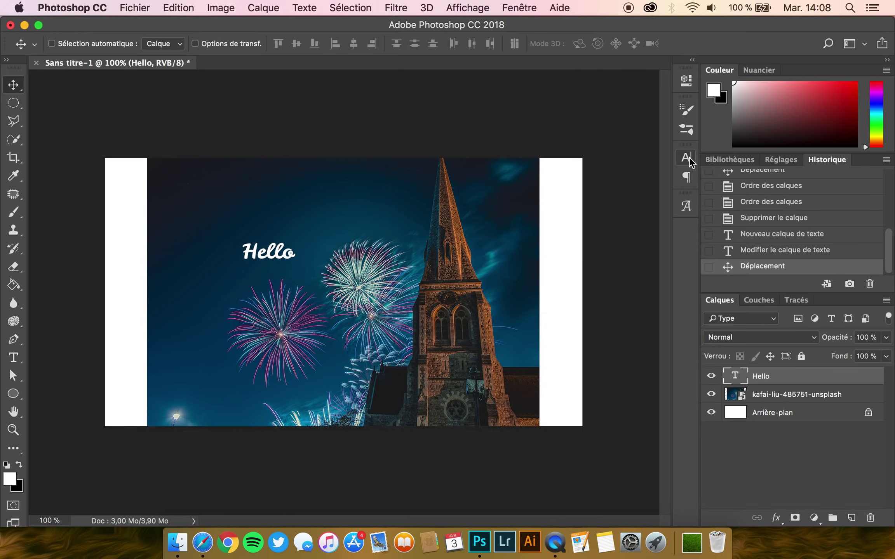
click(472, 6)
mouse_move(505, 5)
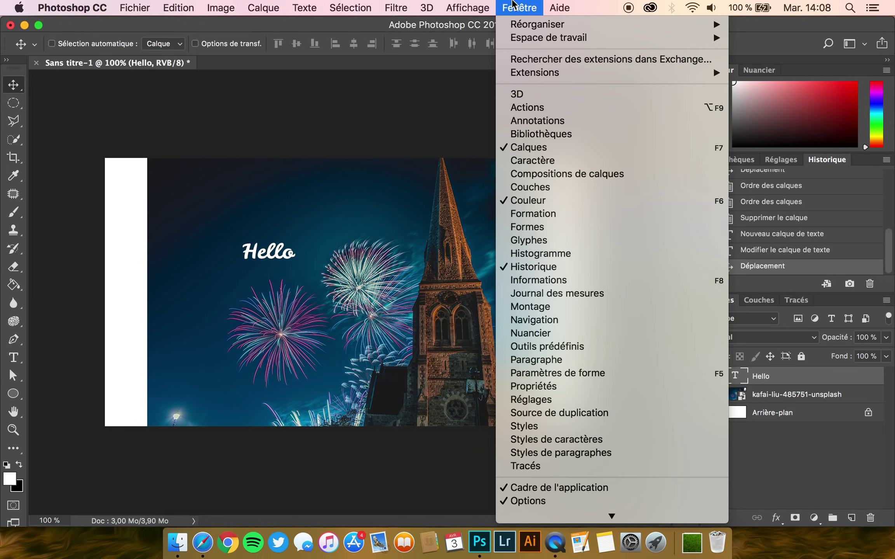
click(532, 163)
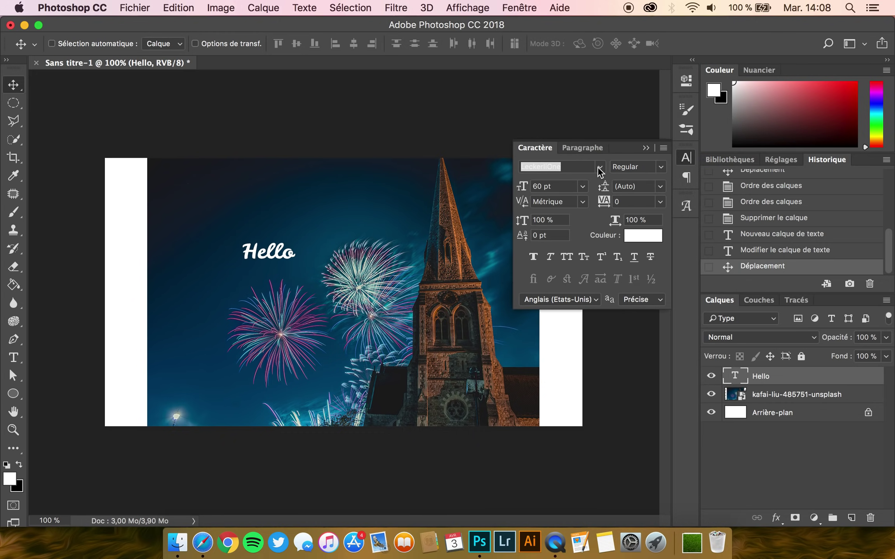
click(600, 167)
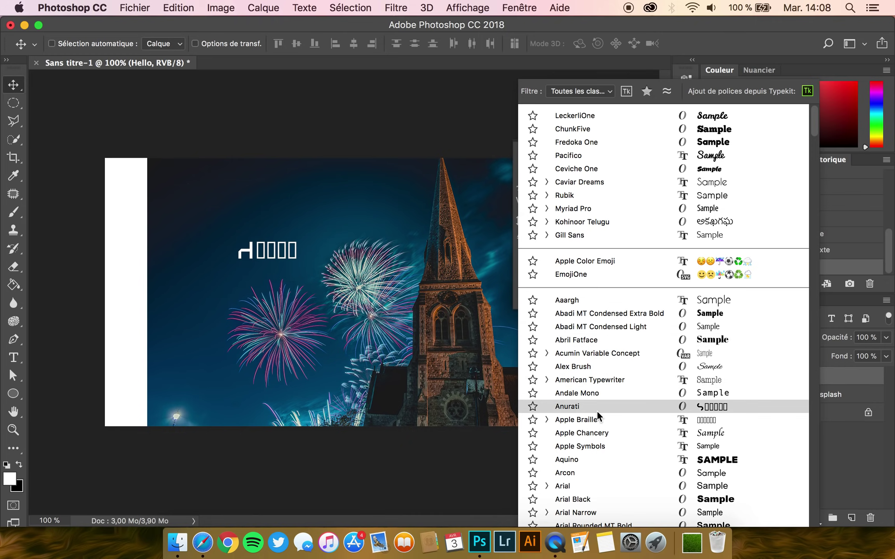
scroll(596, 410, down, 4)
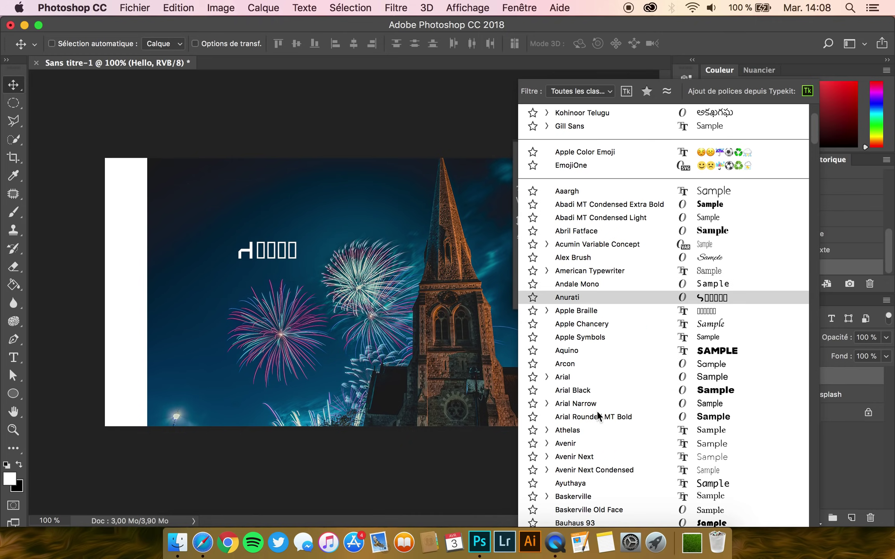
click(584, 471)
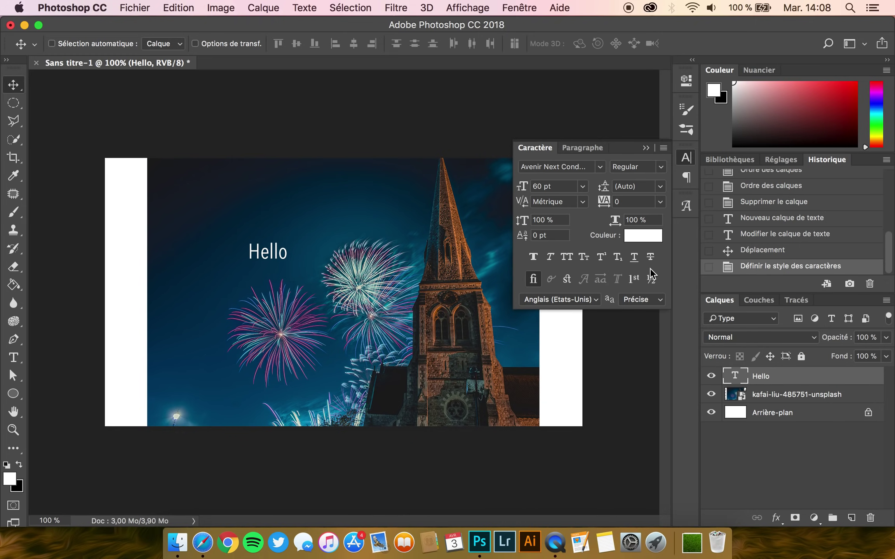
- Try faux italic, all caps and faux bold on the Hello text, switching each off again
click(551, 256)
key(super+shift+k)
click(547, 257)
click(568, 258)
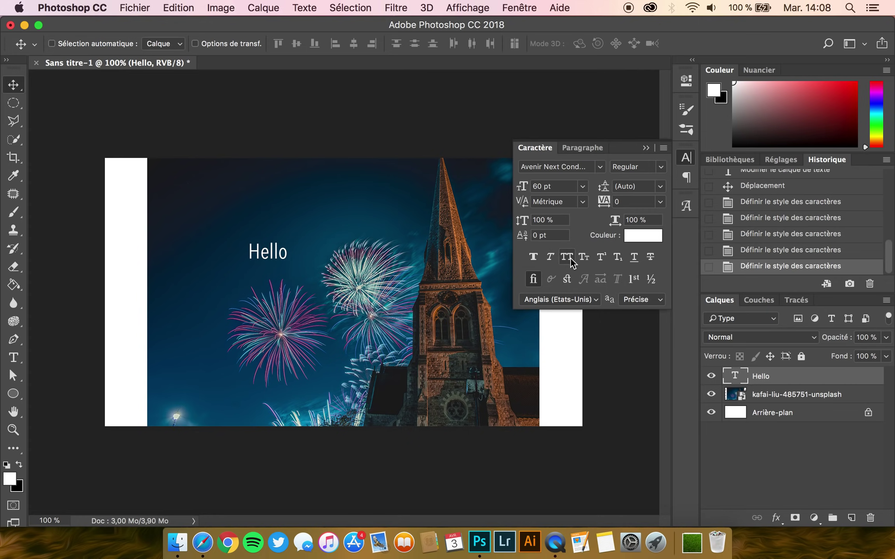
click(534, 256)
click(534, 256)
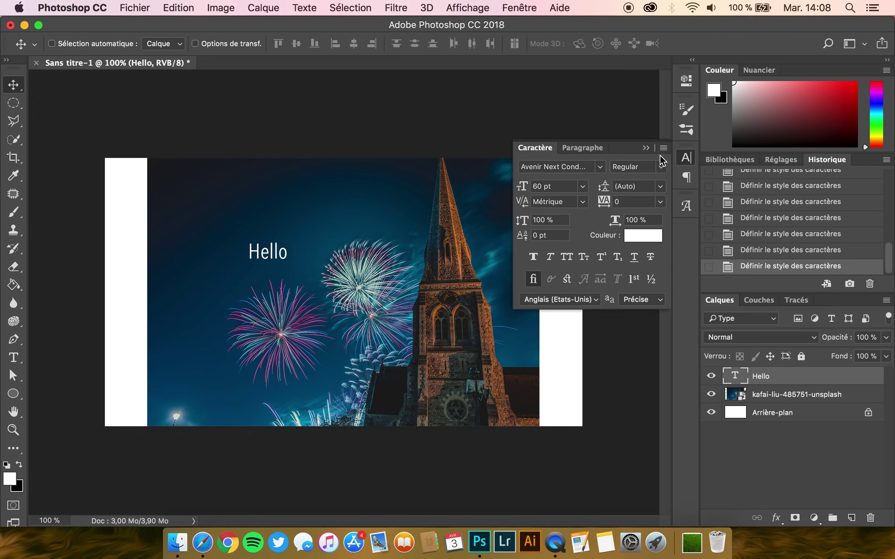
- Set the Hello text's font style to demi bold italic and its colour to dark red #923e3e
click(639, 168)
key(Escape)
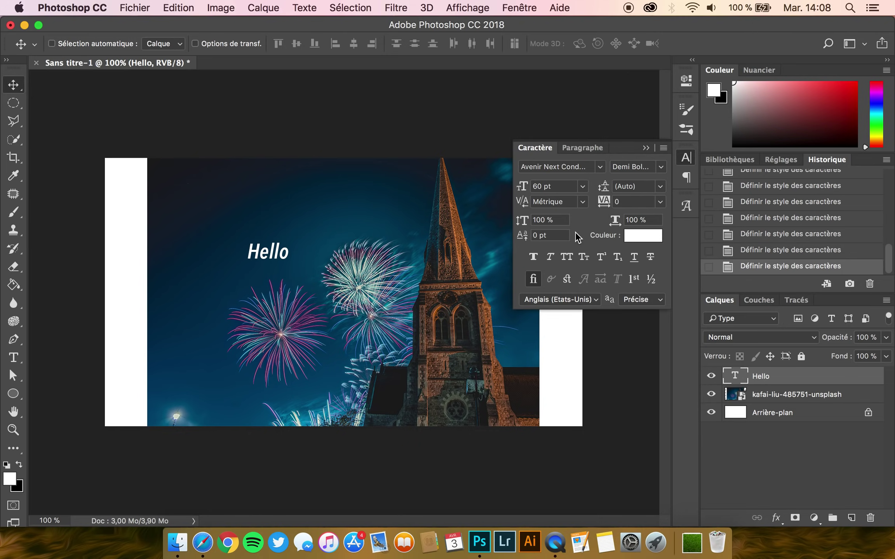
click(651, 236)
click(570, 222)
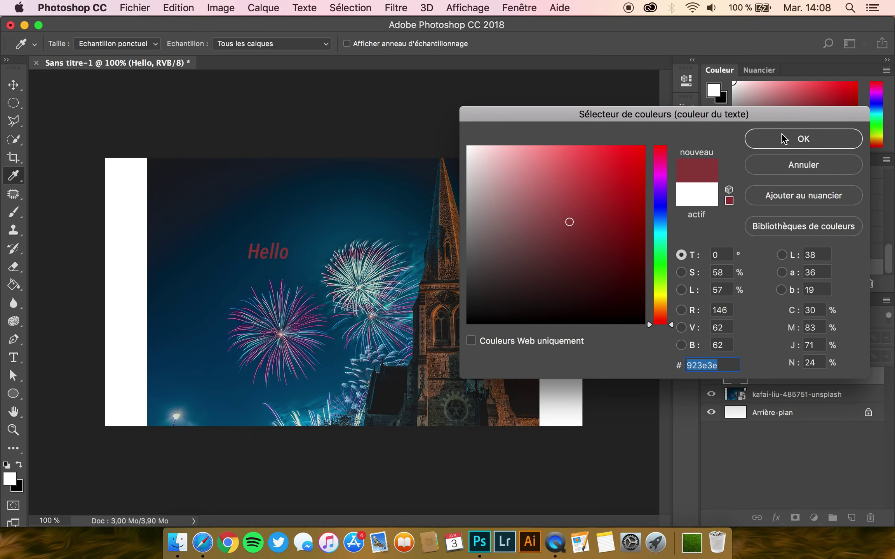
click(782, 139)
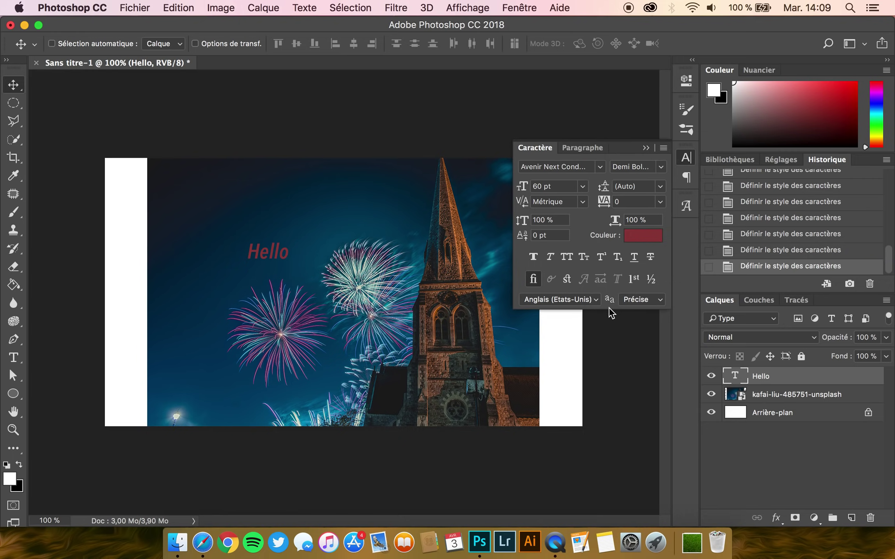
- Set the Hello text's size to 72 pt and its colour to white #ffffff
click(582, 187)
click(557, 362)
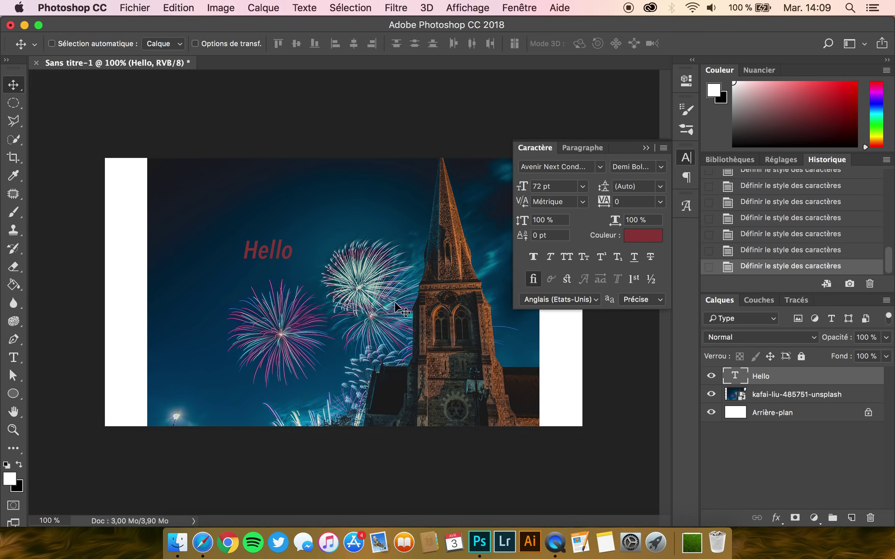
click(662, 239)
drag(569, 226, 428, 100)
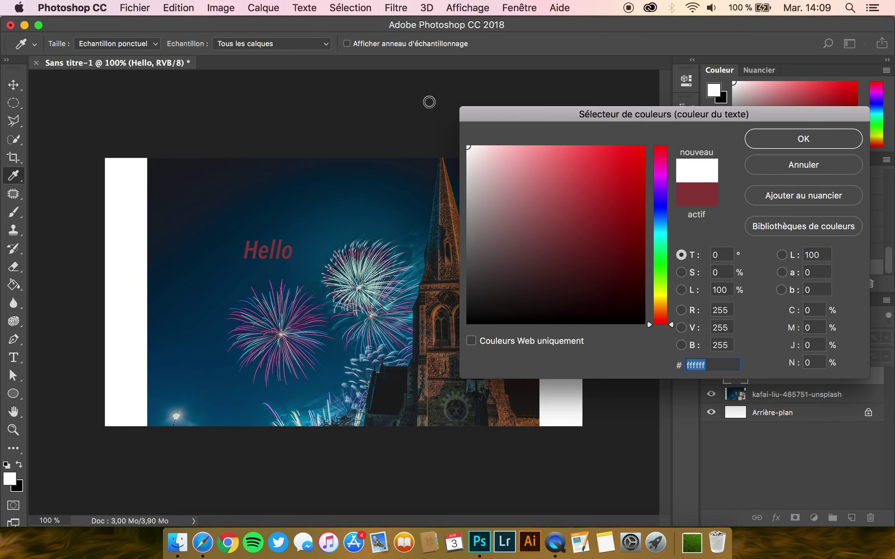
click(778, 142)
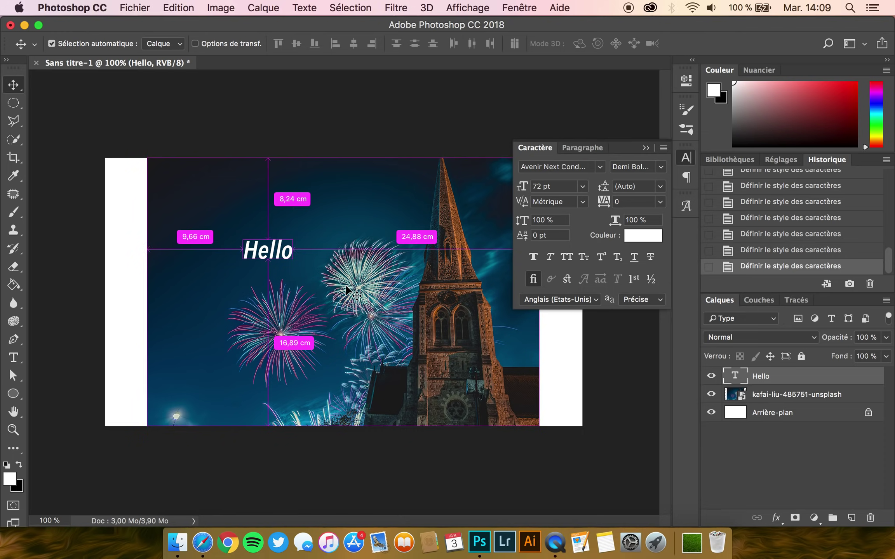
- Enlarge the Hello text to about 396 pt with Free Transform and move it up and left over the photo
key(super+t)
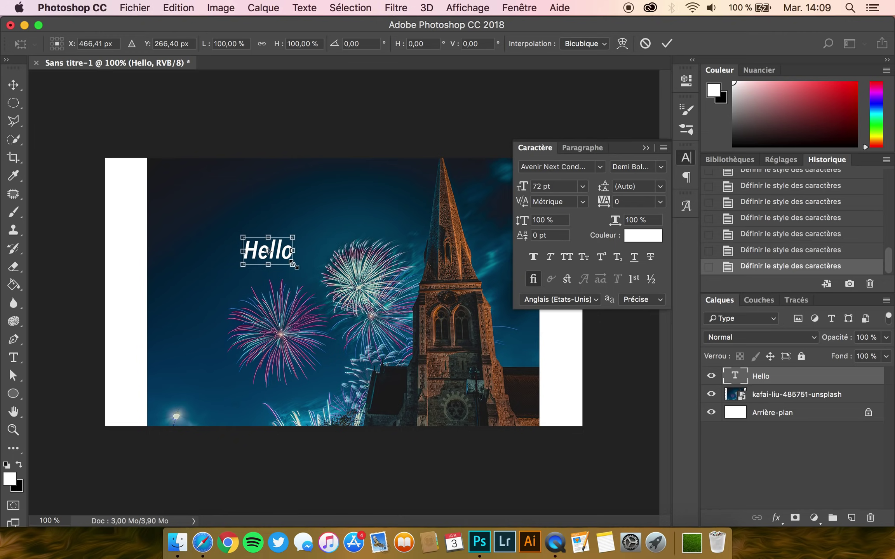
drag(294, 265, 519, 405)
key(Return)
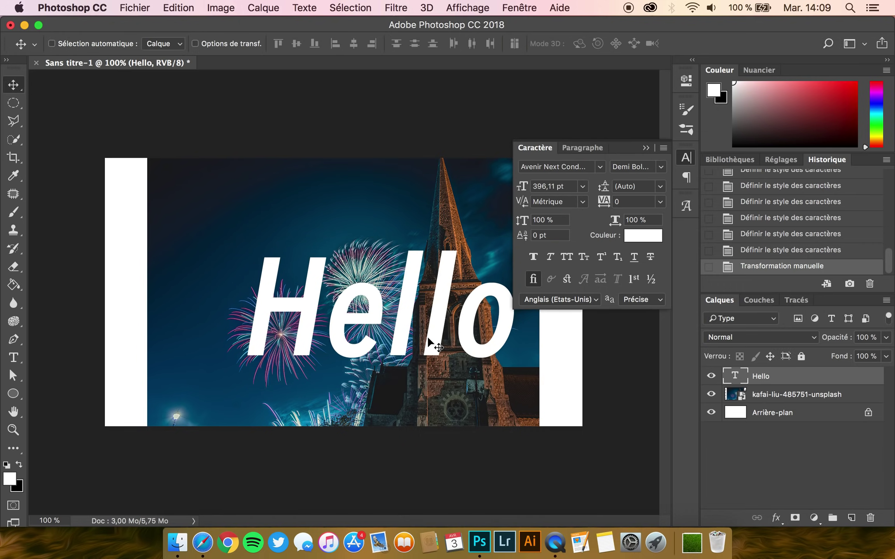
drag(438, 338, 401, 313)
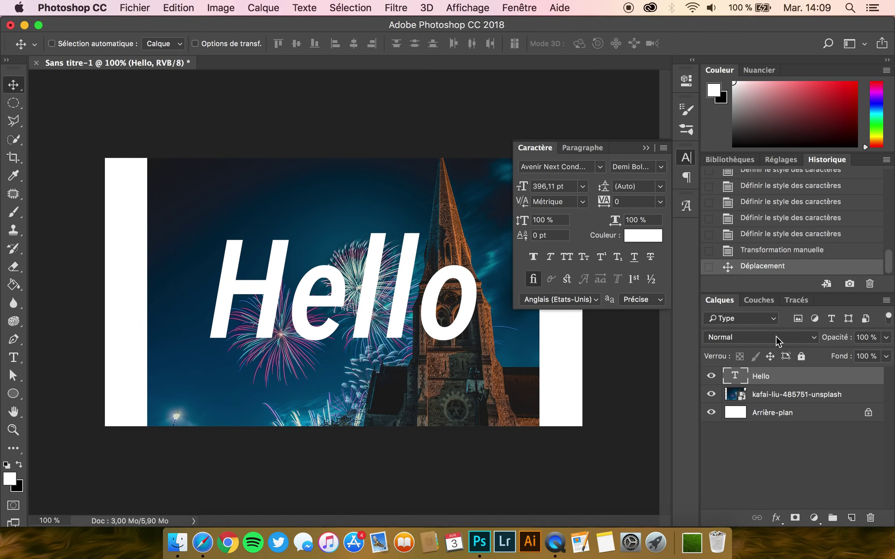
- Try the Hello text layer at about 52 % opacity and restore it to 100 %
click(887, 340)
drag(885, 356, 854, 361)
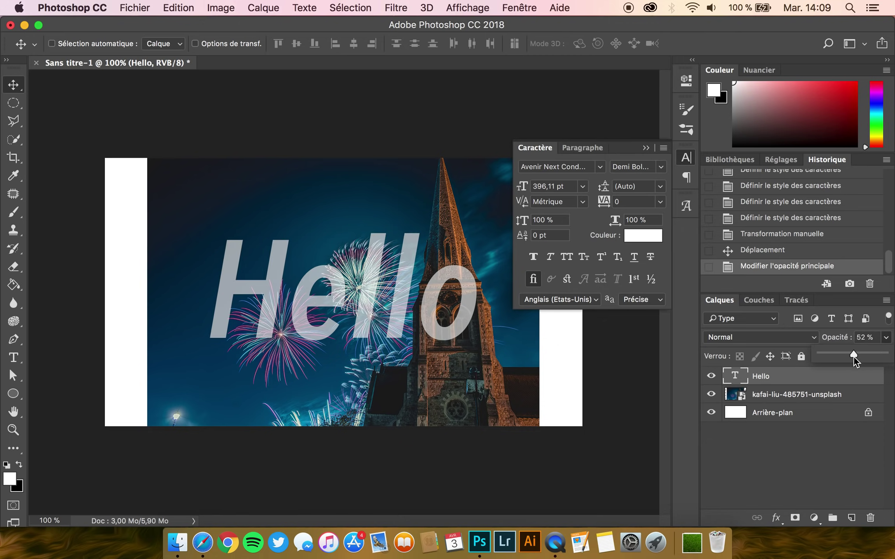
drag(848, 355, 847, 356)
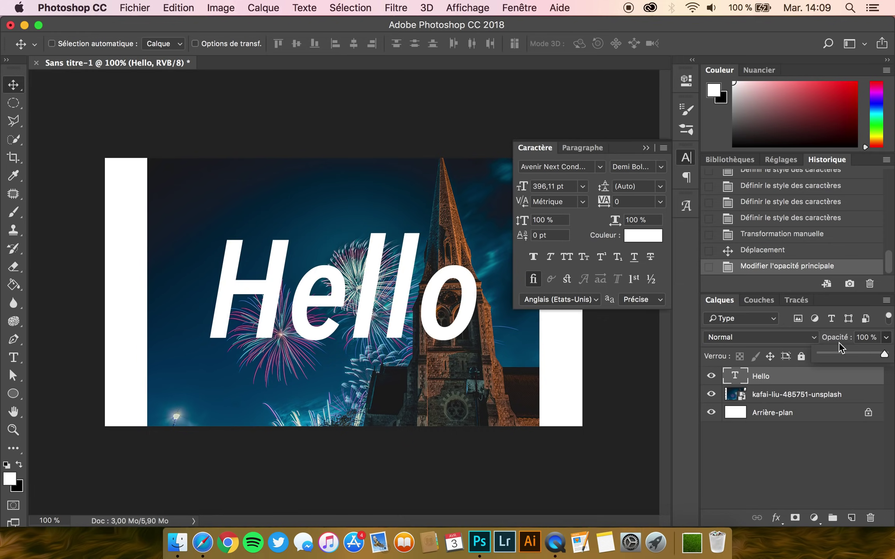
- Try the blending modes Densité couleur +, Densité couleur -, Lumière tamisée and Incrustation on the Hello text layer
click(782, 337)
scroll(765, 394, down, 3)
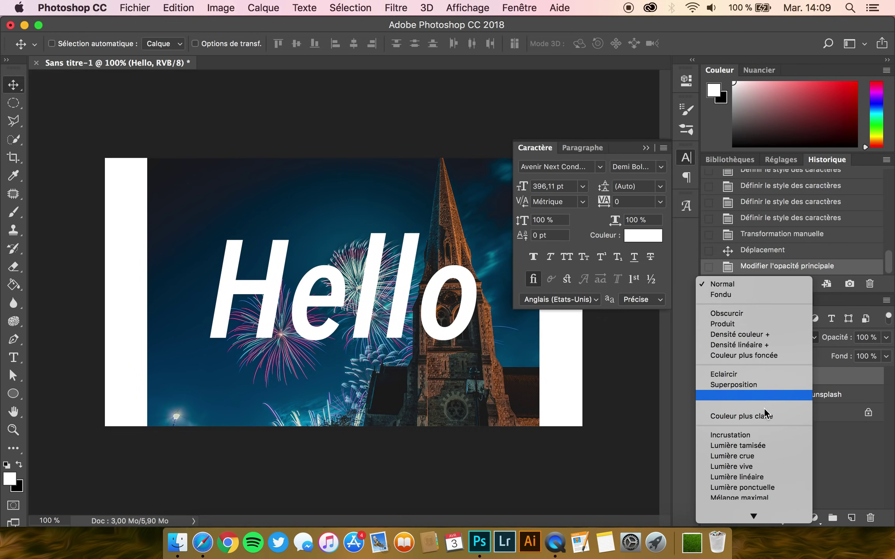
click(757, 272)
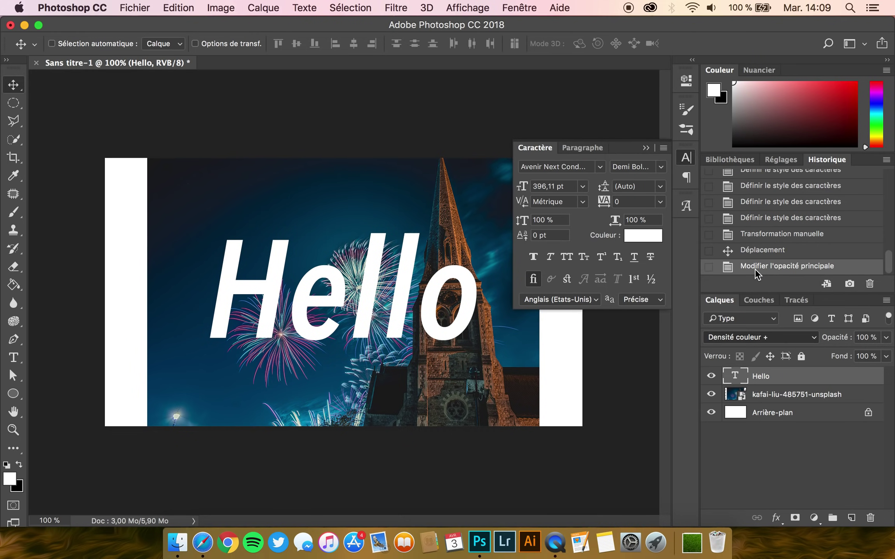
click(744, 332)
click(746, 396)
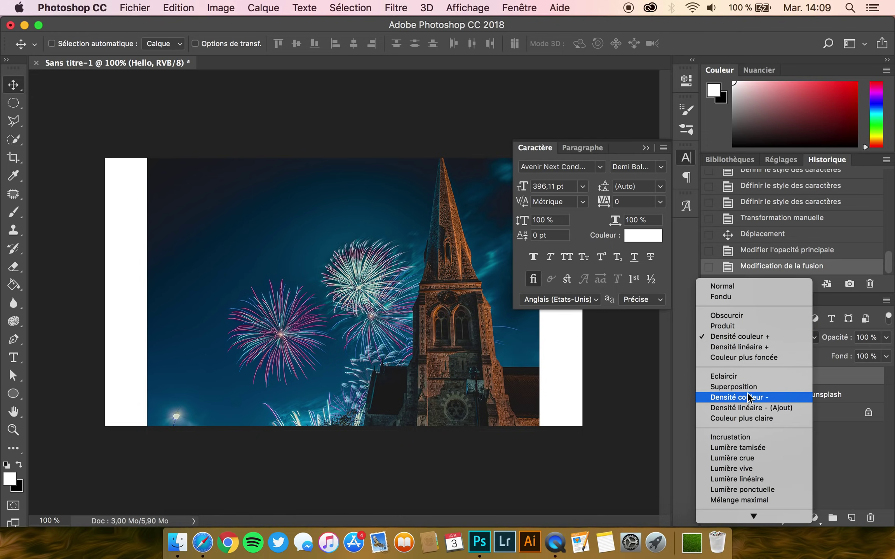
click(746, 336)
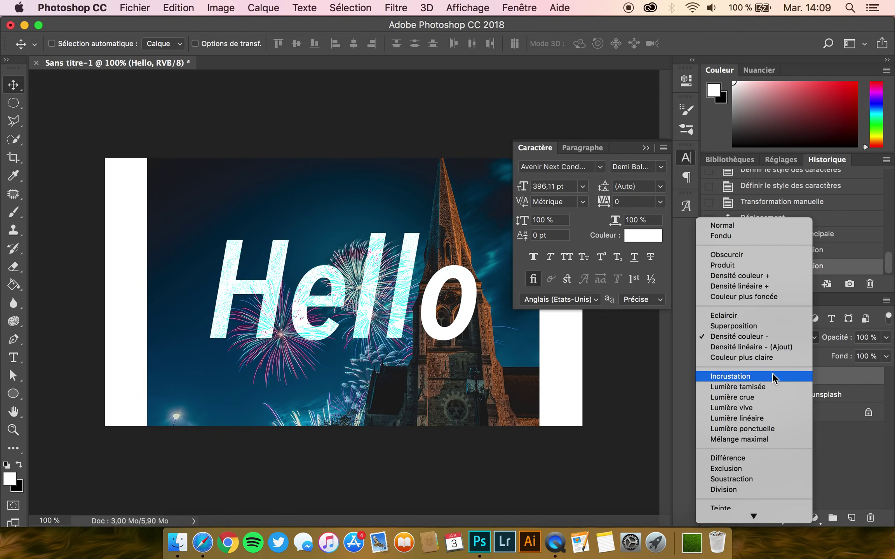
click(774, 386)
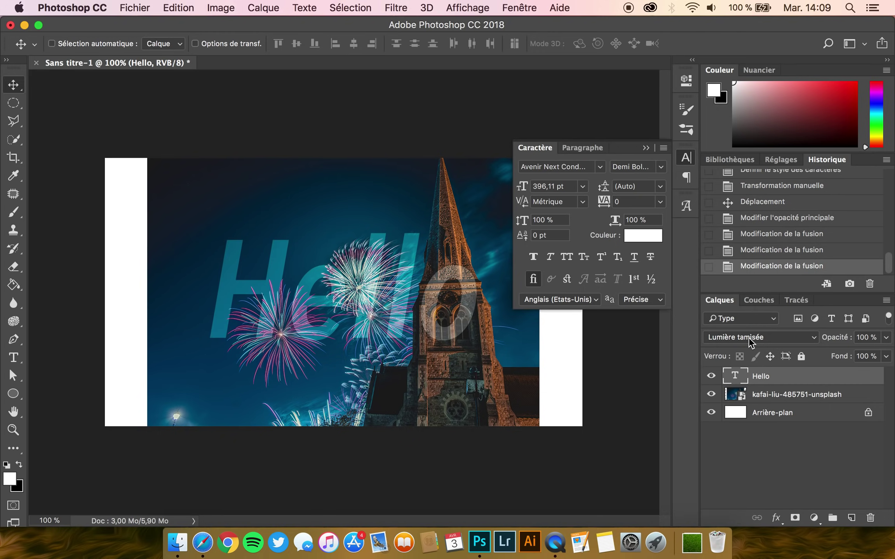
click(748, 338)
click(737, 330)
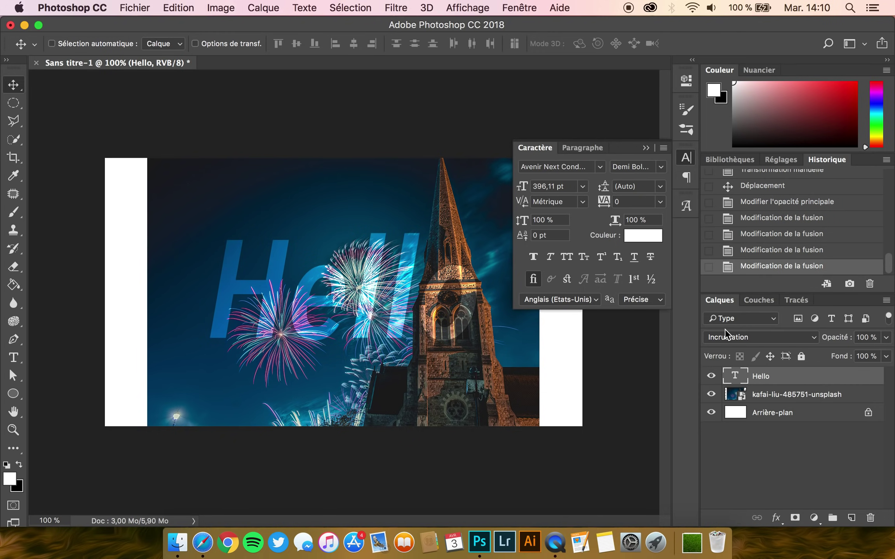
- Shift the Hello text slightly down and left and set its layer's blending mode back to Normal
drag(431, 258, 409, 260)
click(771, 337)
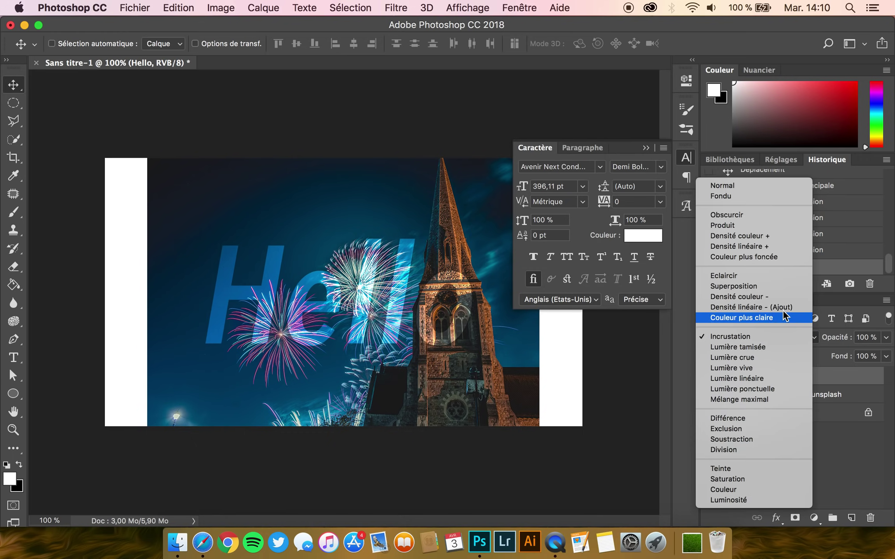
click(733, 336)
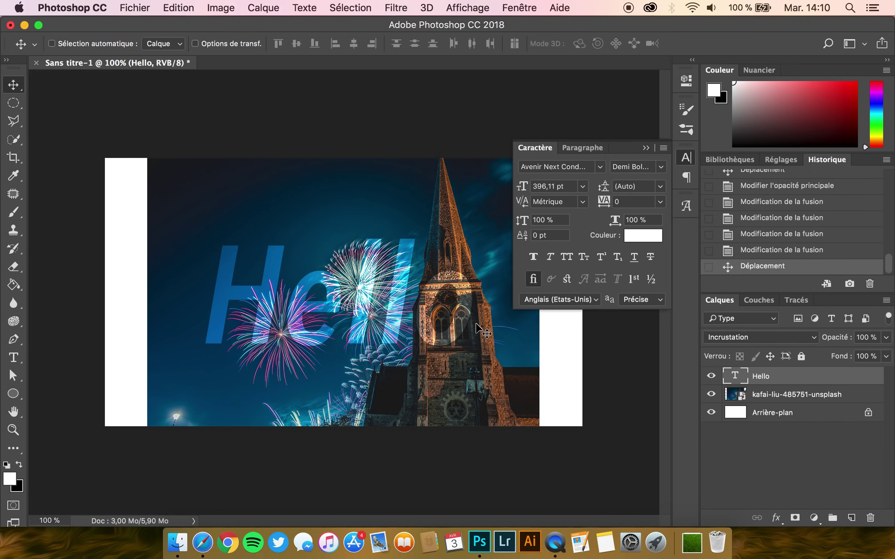
click(814, 338)
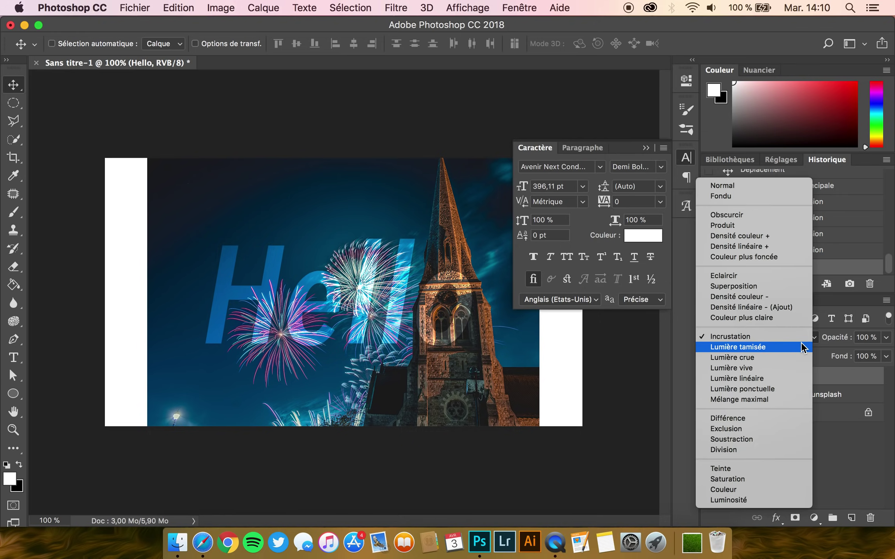
click(739, 187)
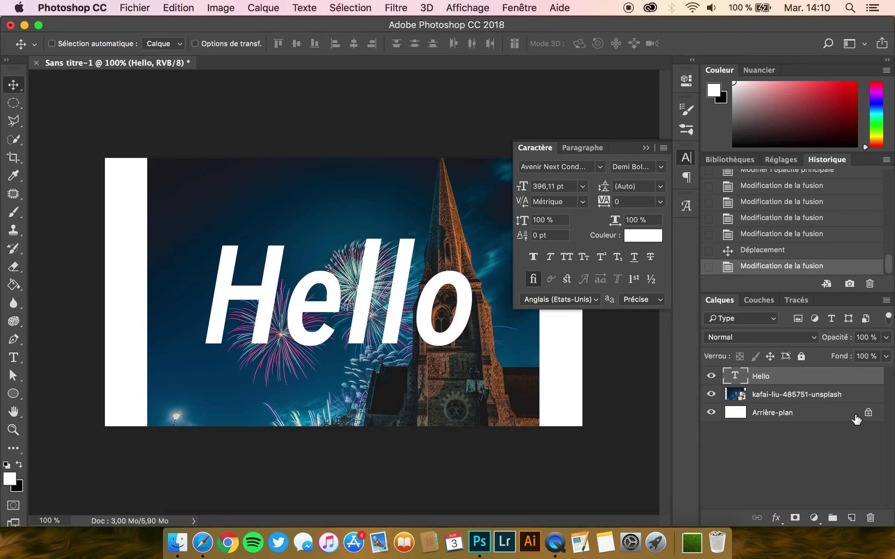
- Try unlocking the Arrière-plan layer to turn it into a regular layer, and undo the conversion
click(788, 421)
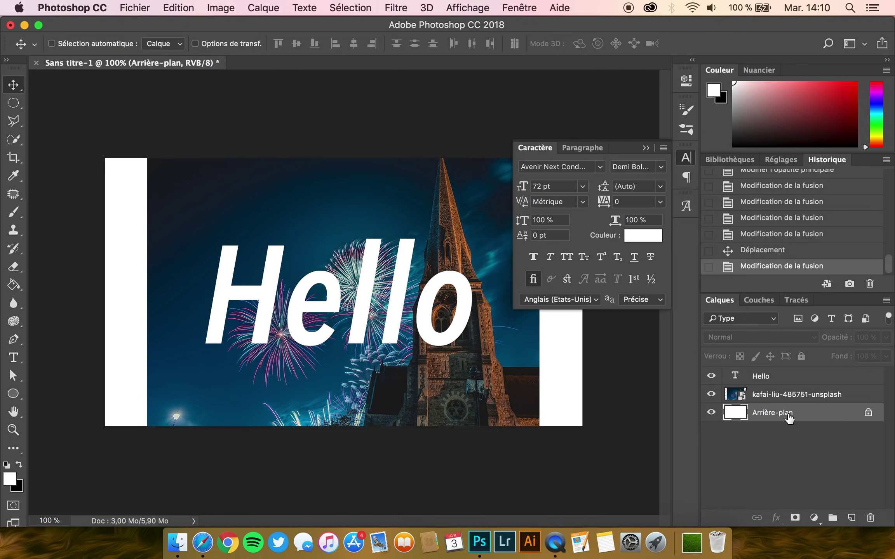
click(869, 415)
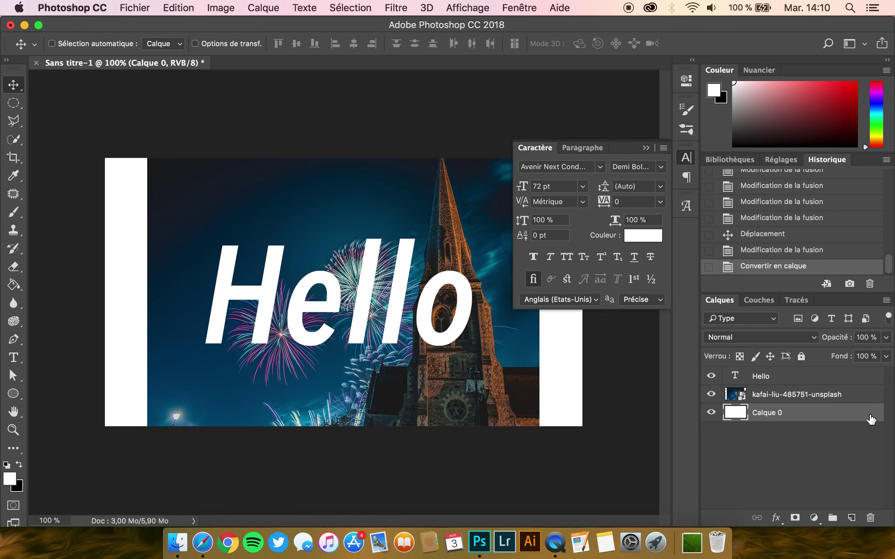
key(super+z)
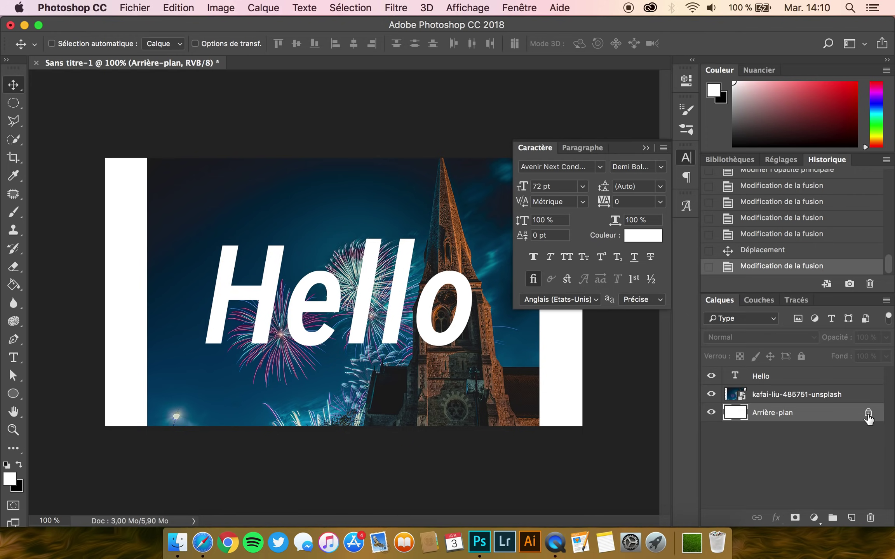
key(super+z)
key(super+z)
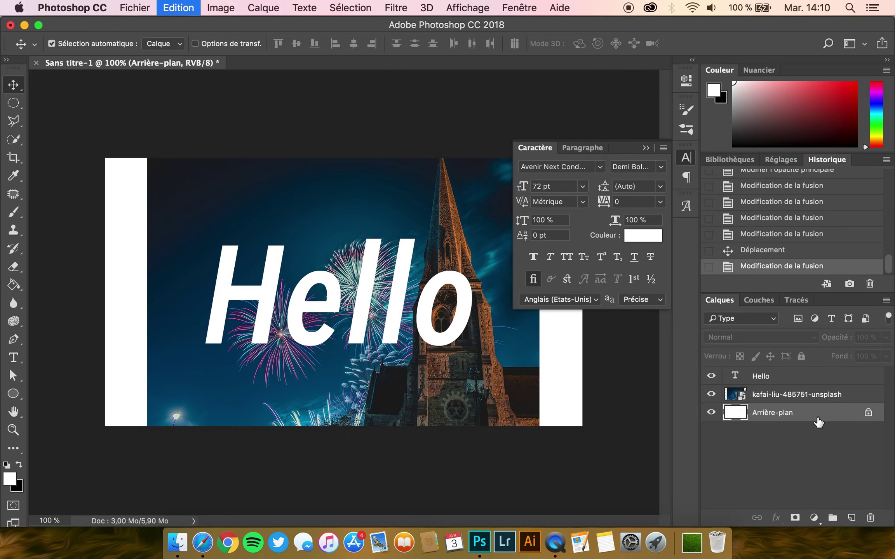
- Convert the Arrière-plan layer into a regular layer named Calque 0, keeping Normal mode and 100 % opacity
double_click(813, 414)
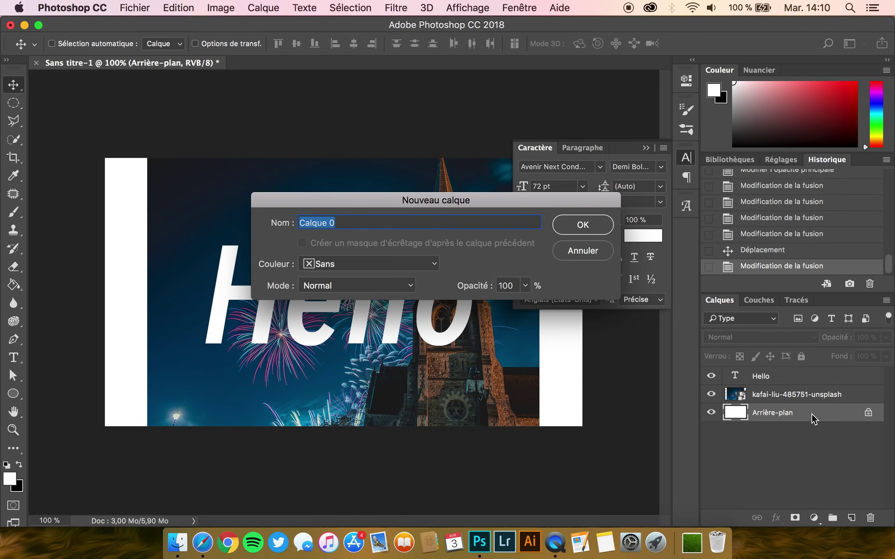
click(585, 229)
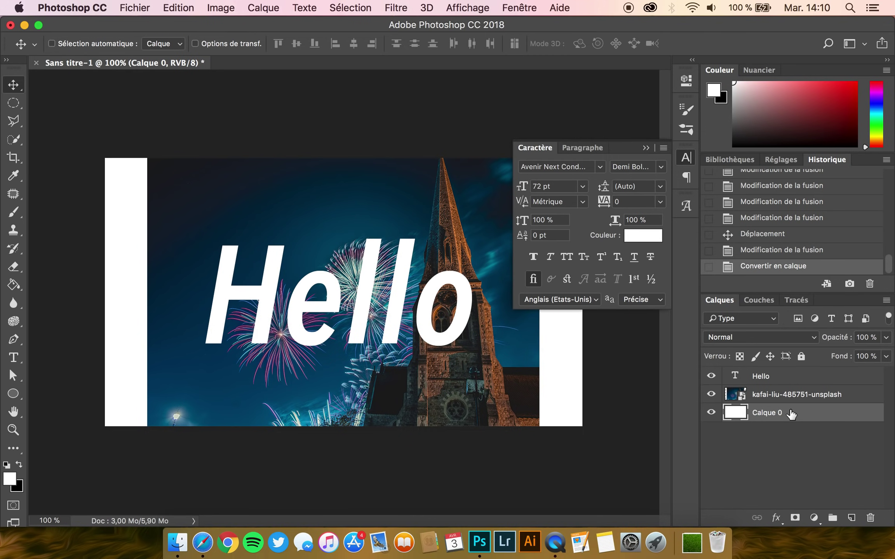
- Fully lock the Hello text layer and try to move the locked text
click(779, 383)
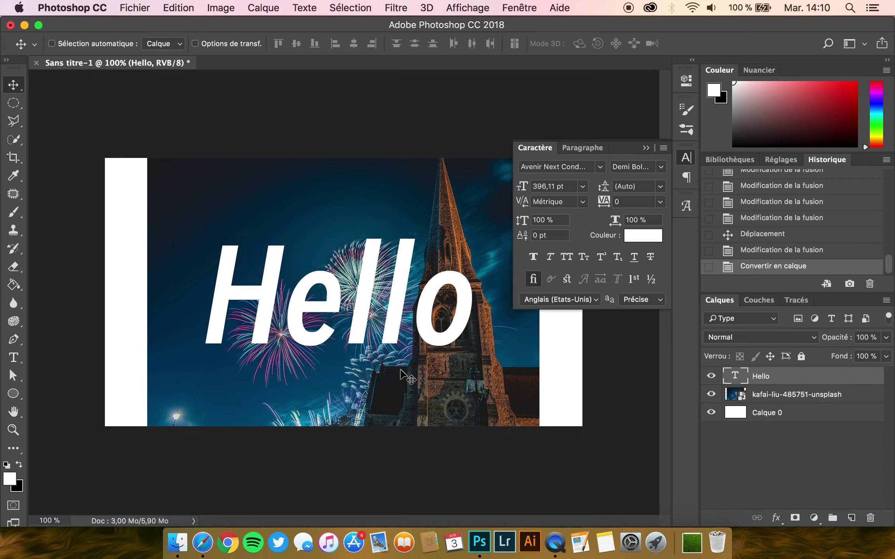
click(801, 357)
drag(391, 288, 355, 312)
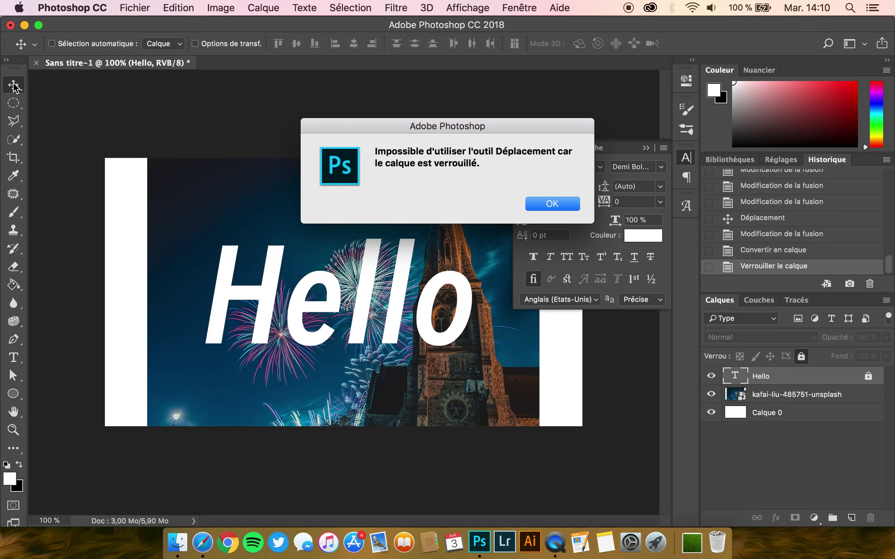
click(542, 205)
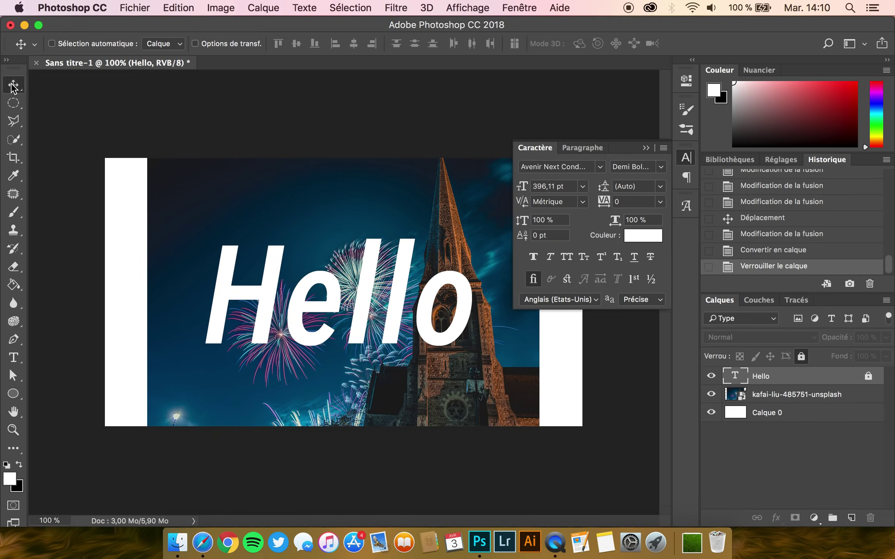
- Unlock the Hello text layer and move the text slightly right and down over the photo
click(868, 377)
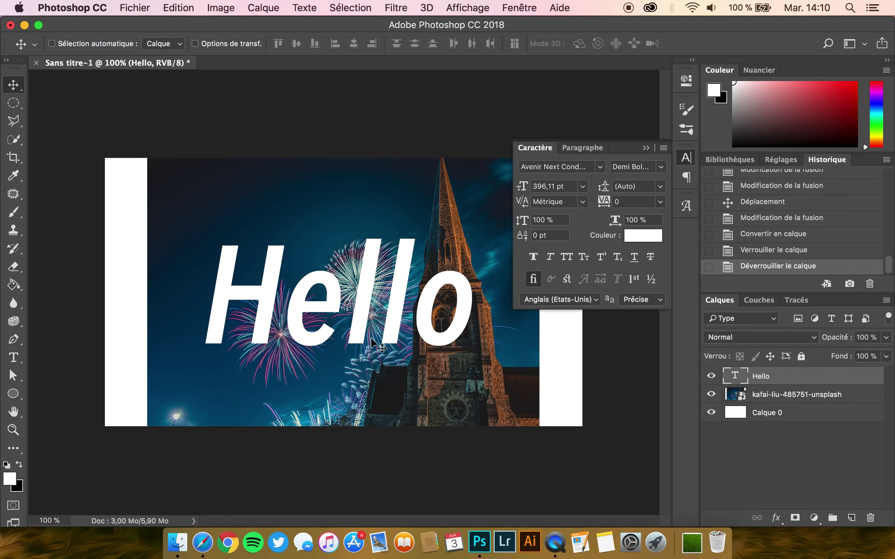
drag(456, 284, 402, 336)
drag(358, 276, 384, 302)
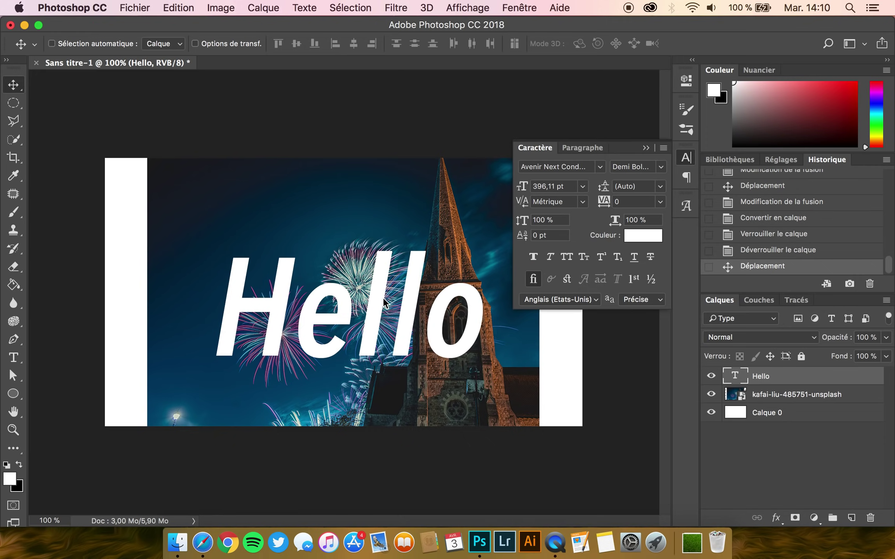
- Add a new empty layer above the Hello text and choose a medium blue foreground colour for the Brush tool
click(851, 521)
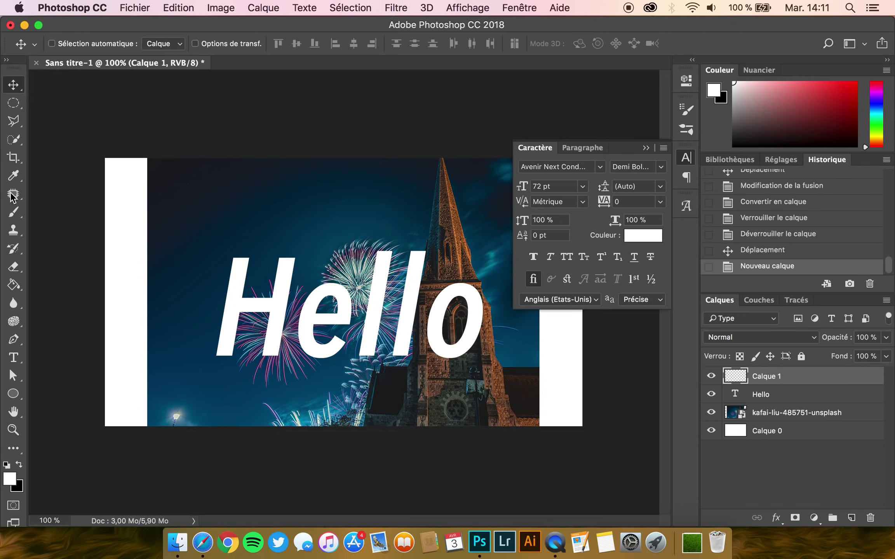
click(13, 214)
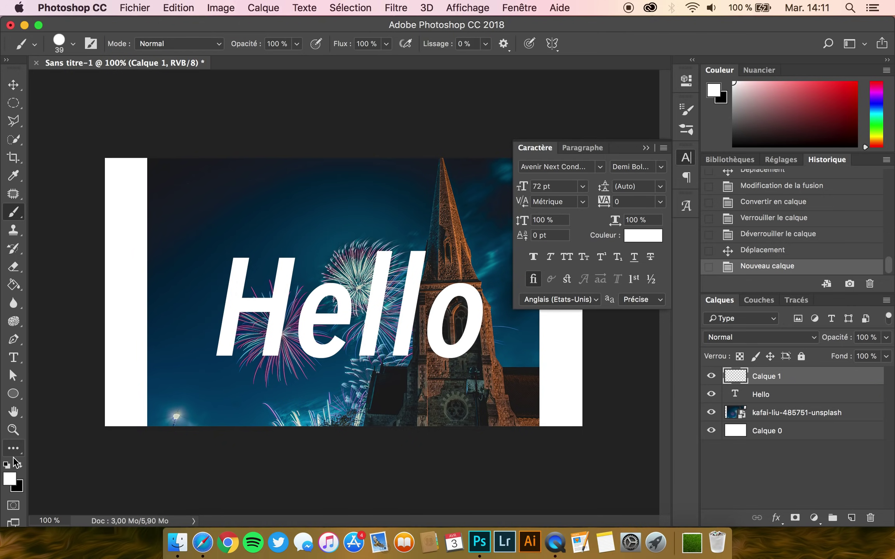
click(10, 481)
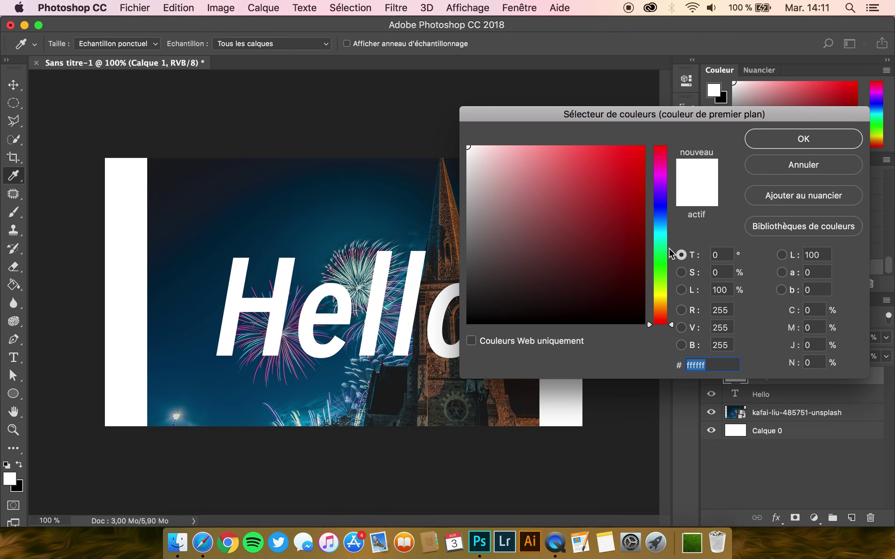
click(663, 221)
click(614, 173)
click(838, 141)
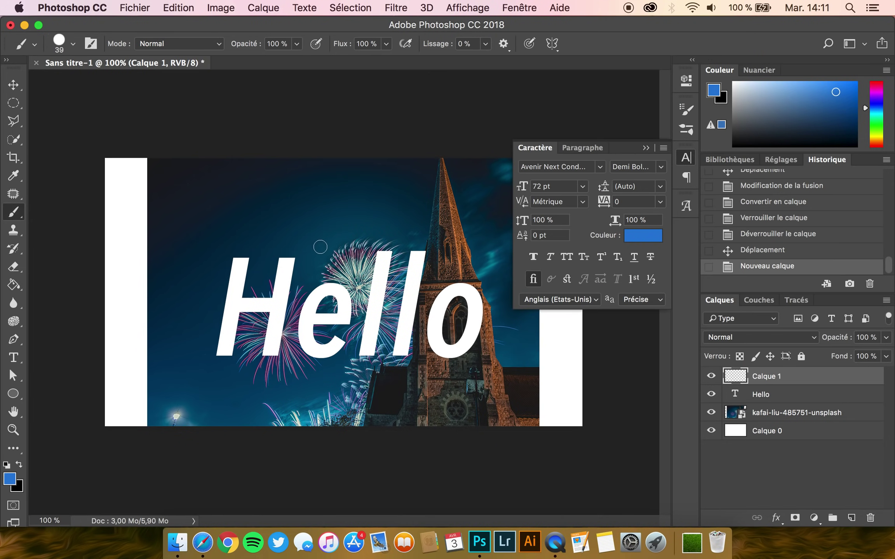
- Paint a looping freehand blue stroke across the Hello text on the new layer and toggle that layer's visibility off and on
mouse_move(396, 200)
mouse_down()
mouse_move(311, 196)
mouse_move(301, 239)
mouse_move(445, 231)
mouse_move(464, 325)
mouse_move(368, 387)
mouse_move(272, 288)
mouse_up()
drag(259, 248, 218, 228)
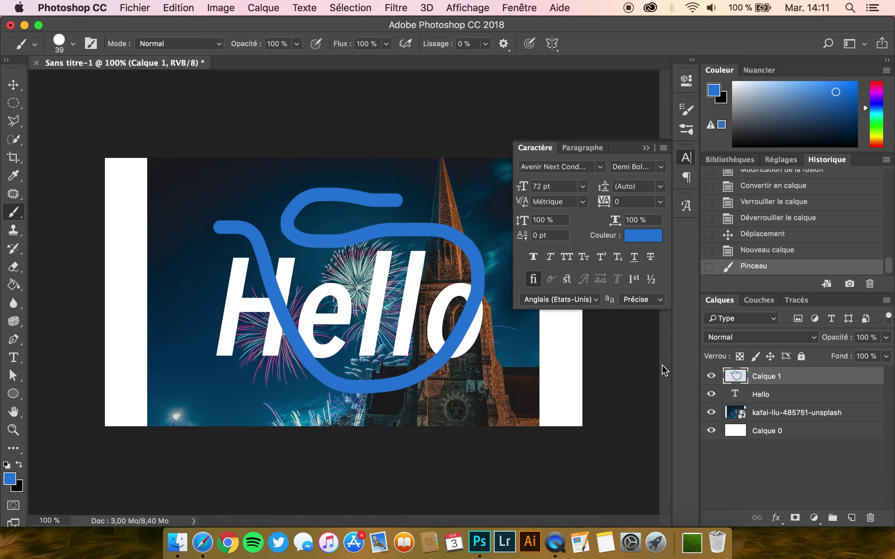
click(711, 377)
click(711, 377)
click(711, 377)
click(711, 377)
- Open the brush presets and look through the brushes in the Base group
click(74, 44)
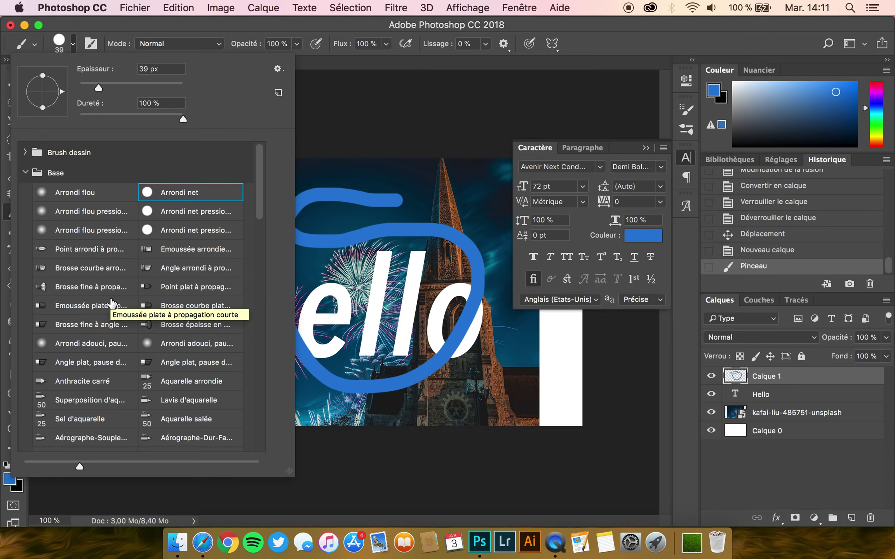
scroll(114, 295, down, 3)
scroll(113, 293, up, 3)
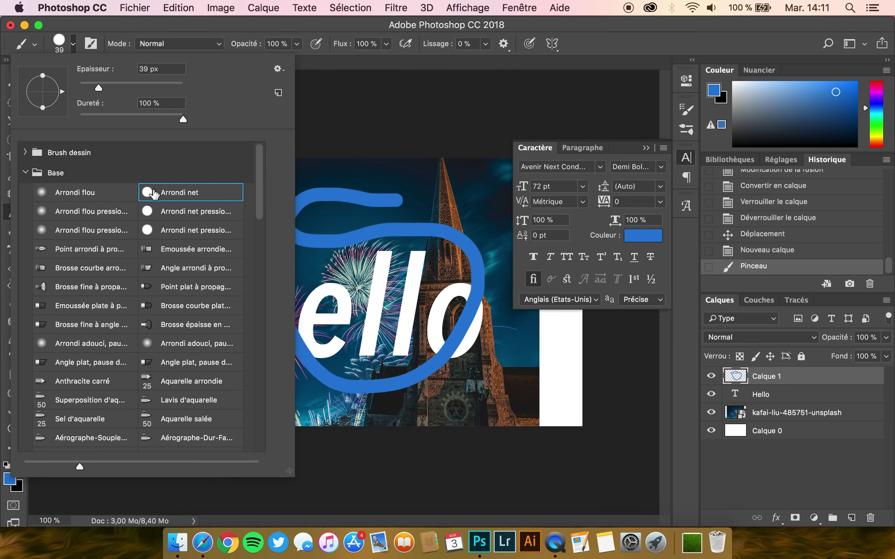
- Try out the display options of the brush preset list, hiding the brush names and showing them again
click(278, 69)
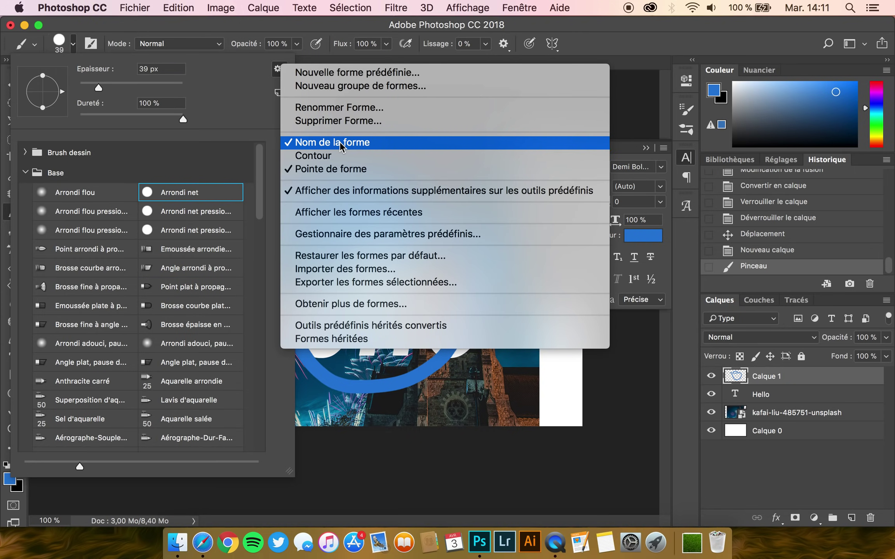
click(332, 177)
click(278, 70)
click(316, 175)
click(277, 69)
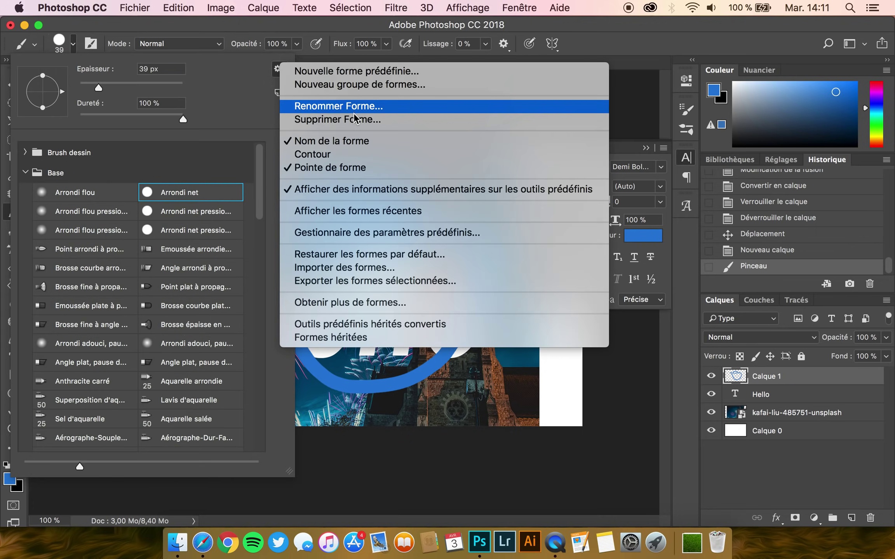
click(331, 145)
click(279, 70)
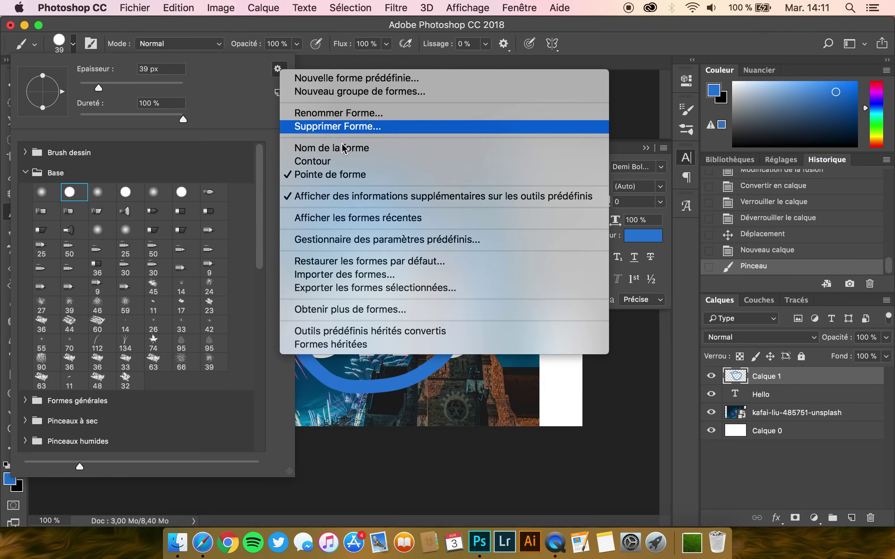
click(342, 151)
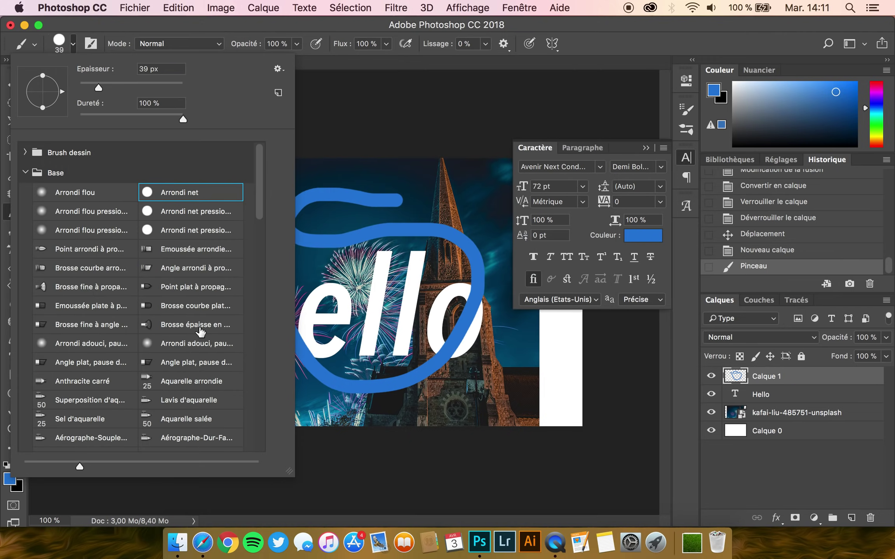
- Reduce the preview size of the brush presets slightly, then collapse and reopen the Base group
mouse_move(81, 466)
mouse_down()
mouse_move(105, 468)
mouse_move(67, 468)
mouse_move(74, 468)
mouse_up()
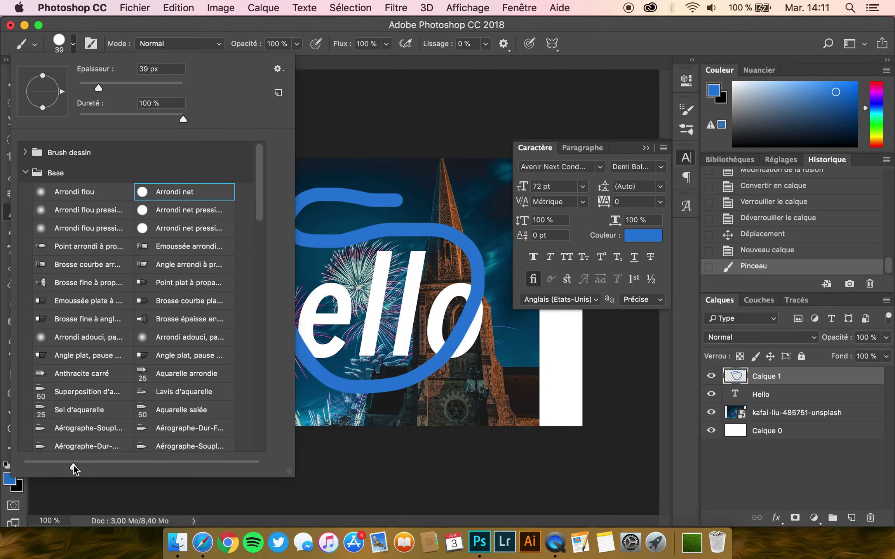
click(25, 173)
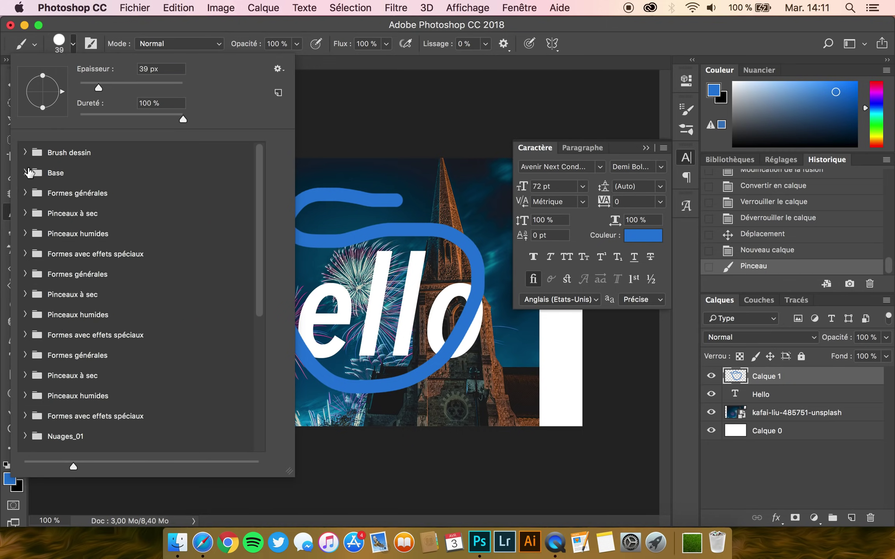
click(26, 173)
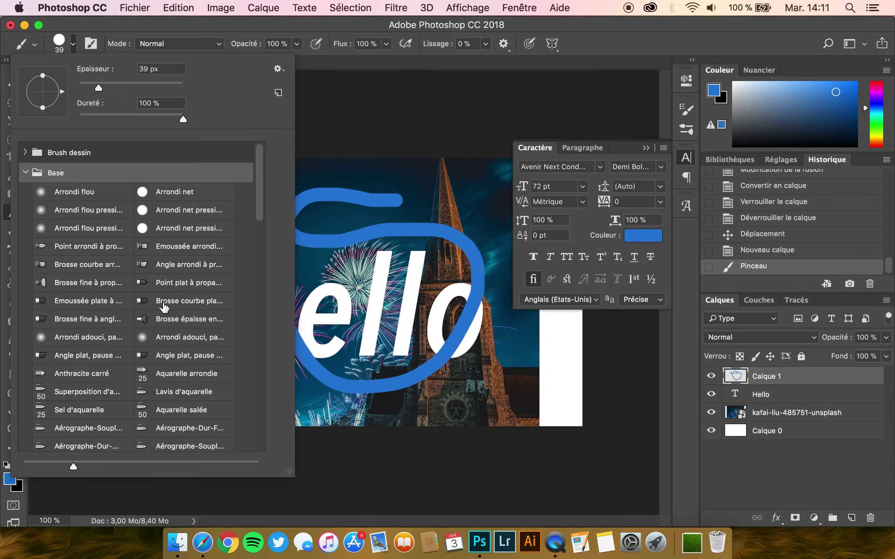
- Load the Pop_01.abr brush file from the Brushes folder through the preset manager
click(281, 68)
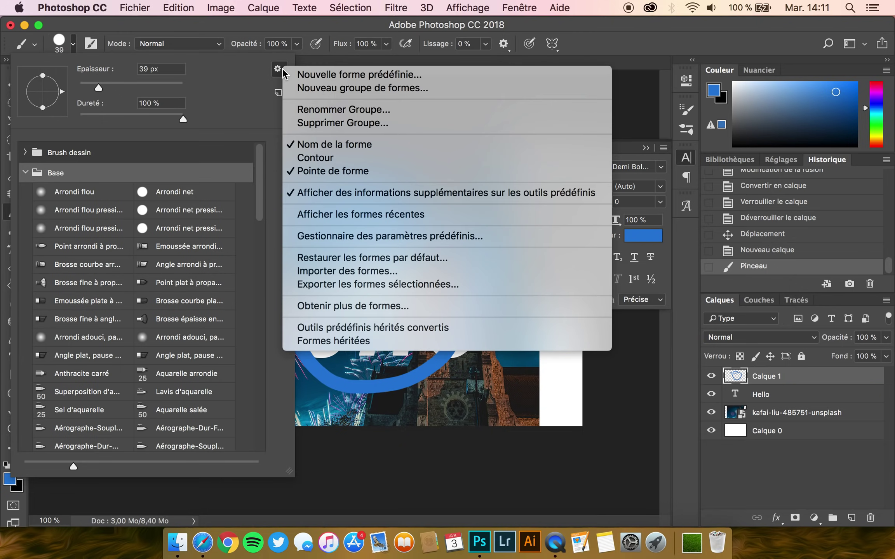
click(354, 236)
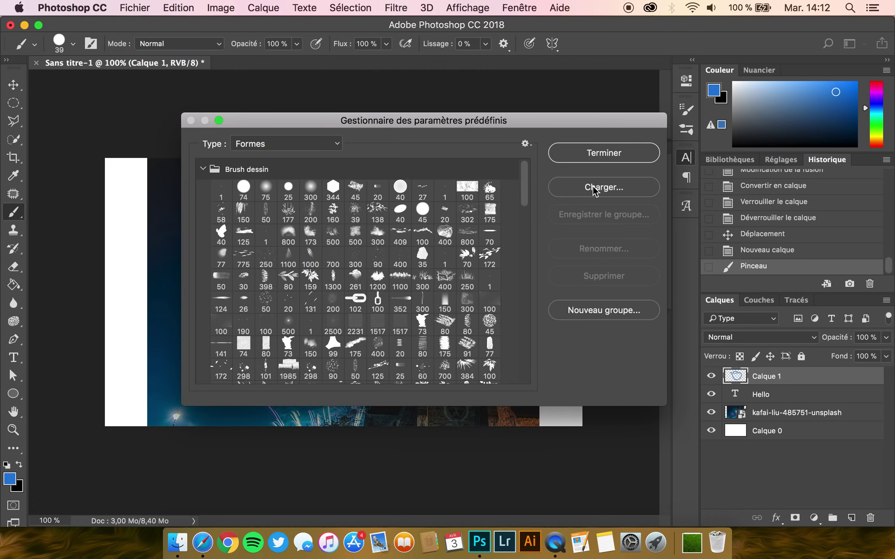
click(593, 190)
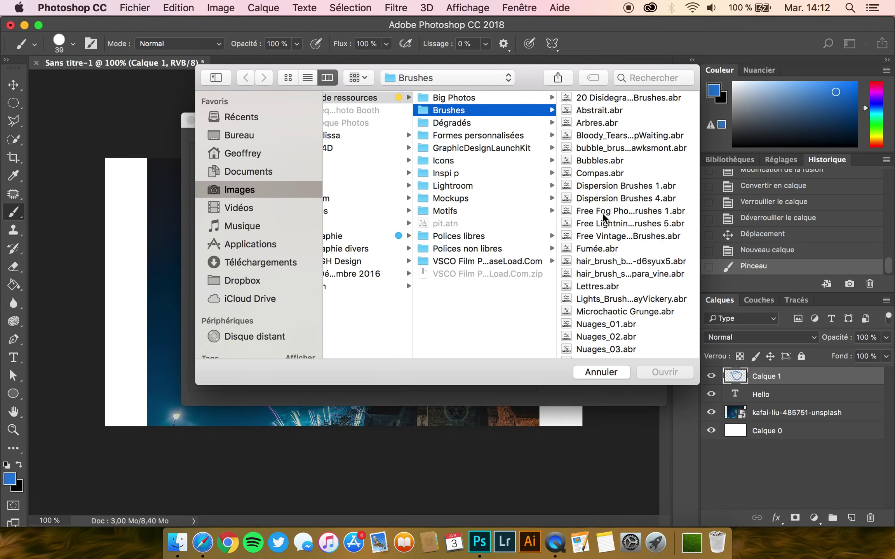
scroll(610, 273, down, 6)
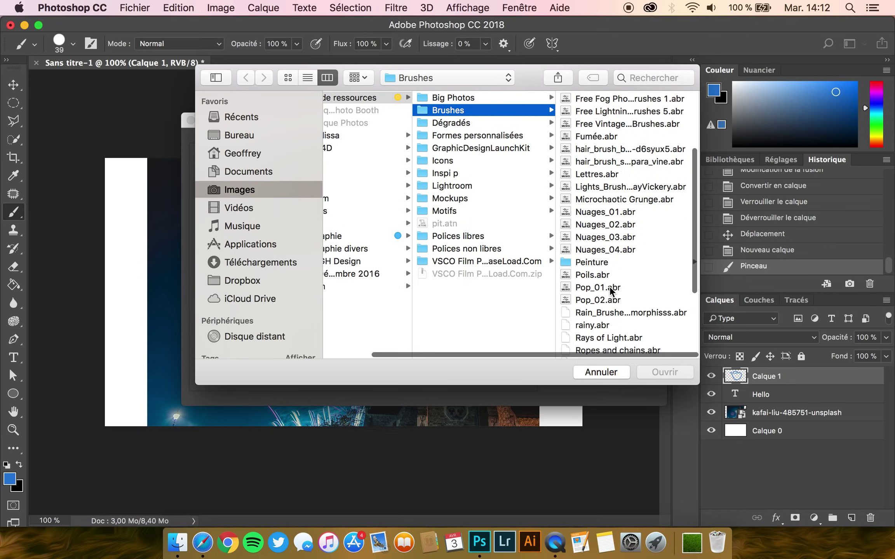
scroll(606, 242, down, 4)
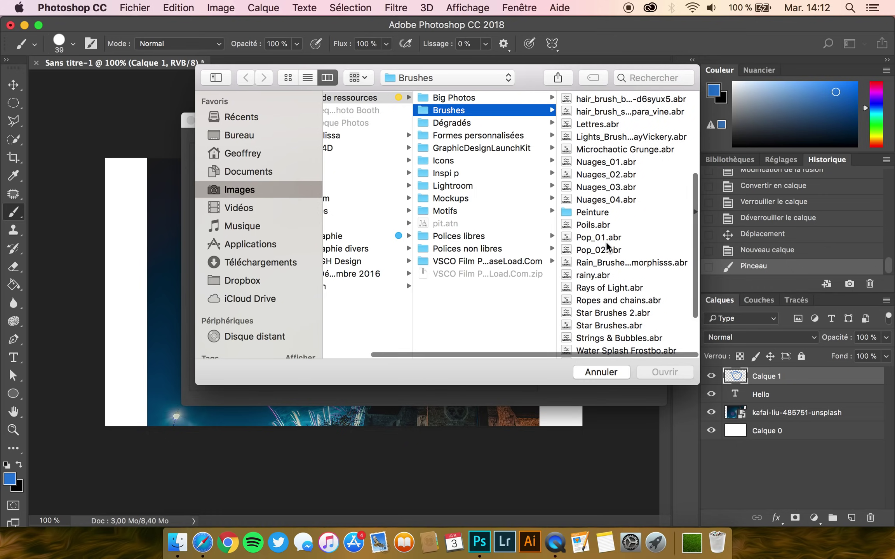
scroll(606, 220, up, 9)
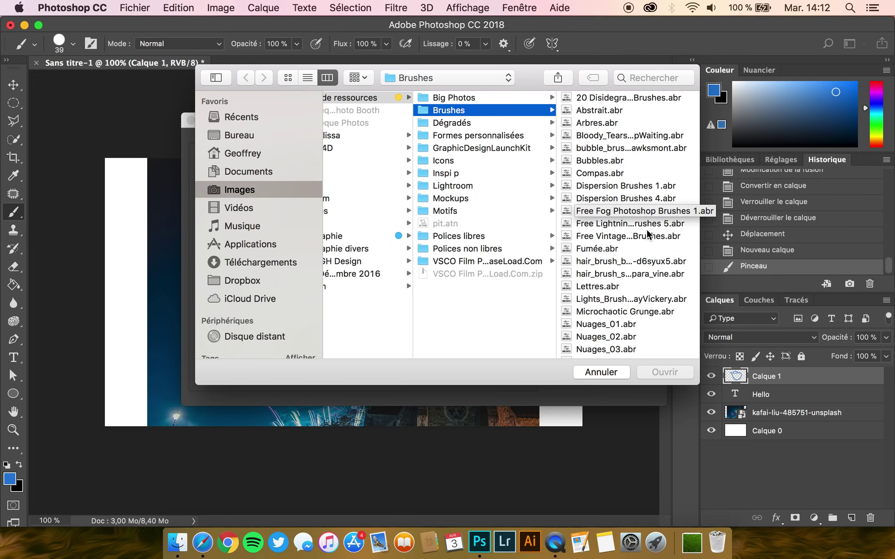
scroll(646, 228, down, 2)
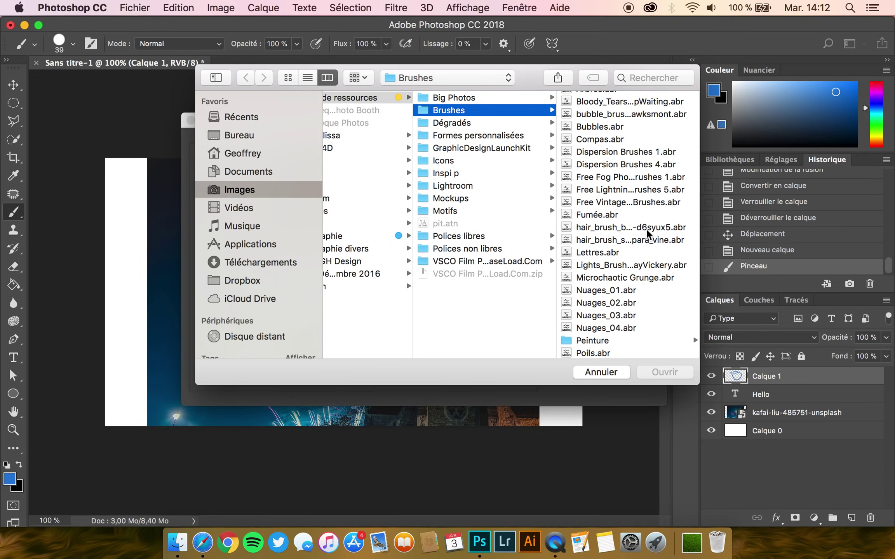
scroll(646, 229, down, 5)
scroll(646, 229, down, 4)
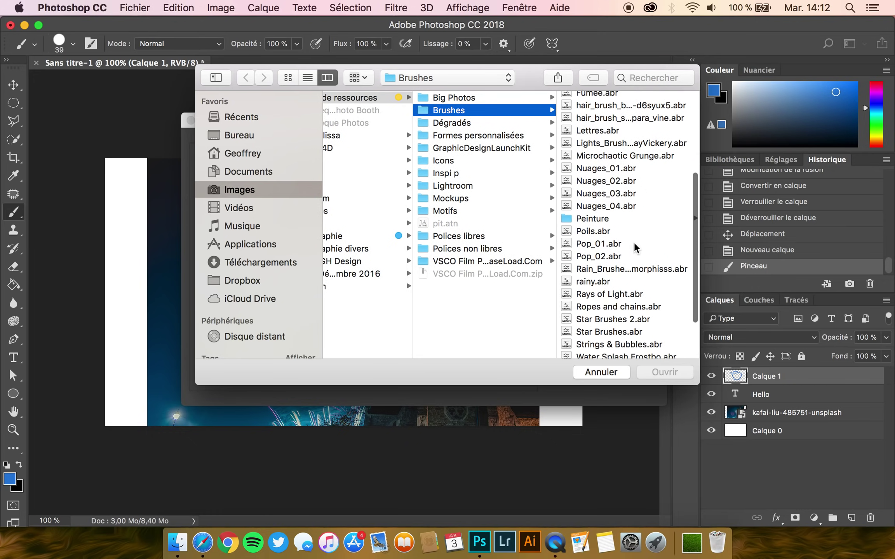
click(633, 243)
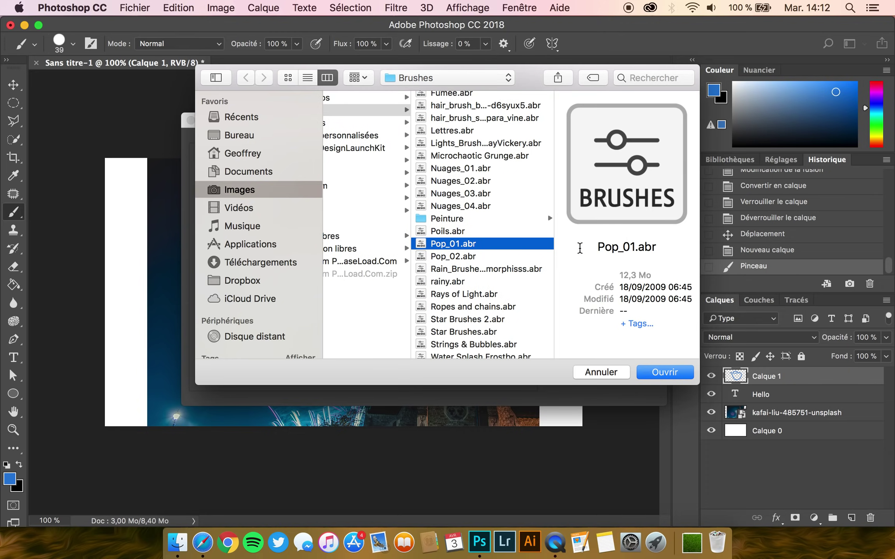
click(672, 375)
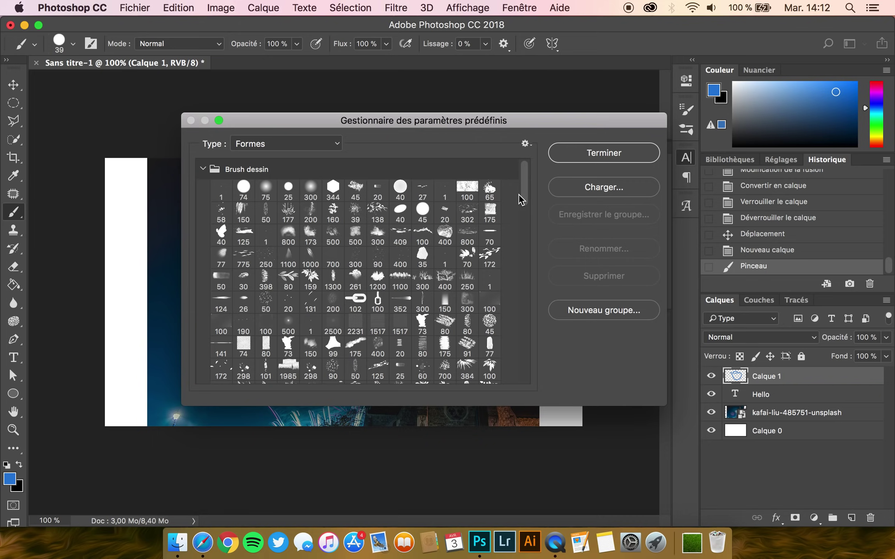
- Check the end of the preset manager's brush list for the Pop_01 group and close the manager
scroll(447, 274, down, 15)
scroll(446, 274, down, 5)
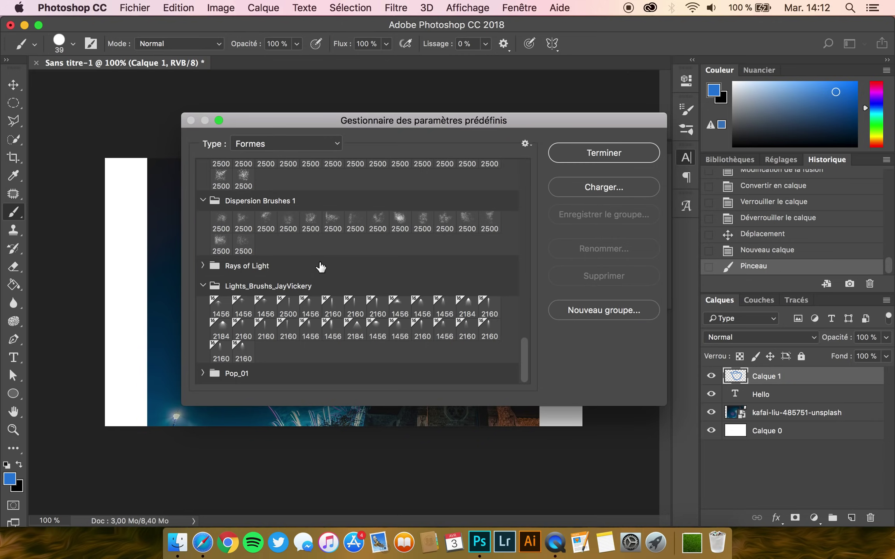
click(220, 285)
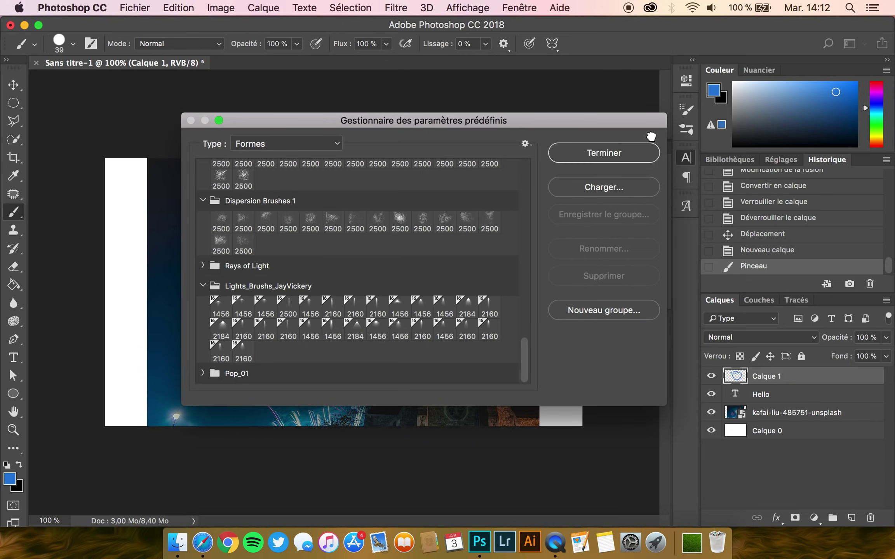
click(629, 153)
- Collapse the Base group, choose the art brush from the Pop_01 group and stamp it once over the church spire
click(73, 44)
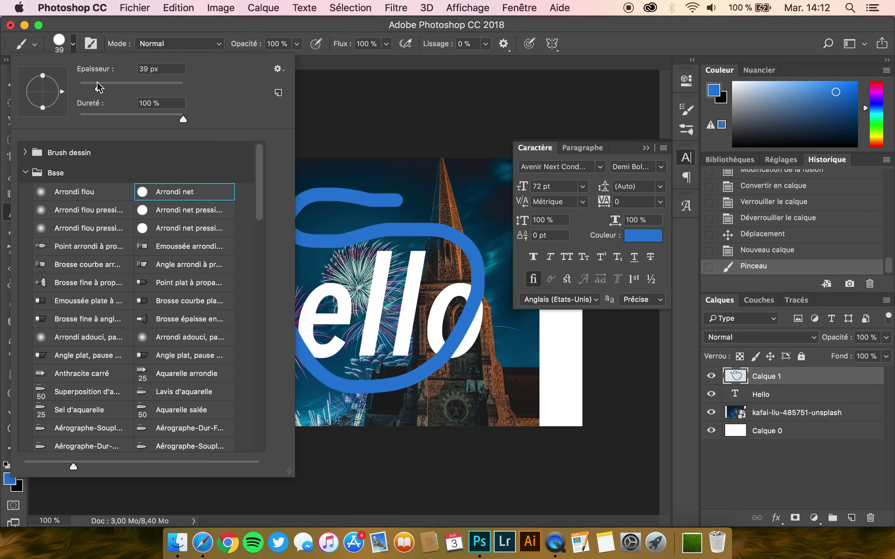
click(24, 173)
scroll(103, 299, down, 10)
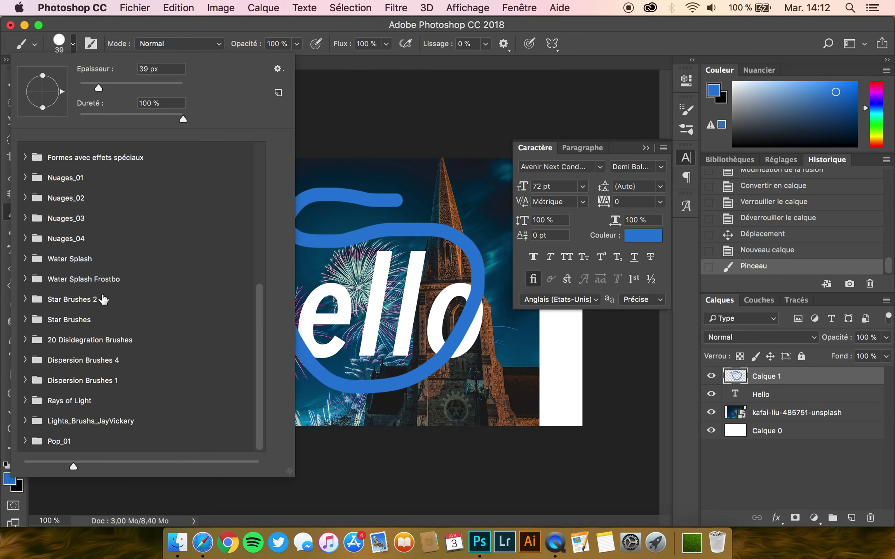
click(25, 441)
scroll(114, 408, down, 15)
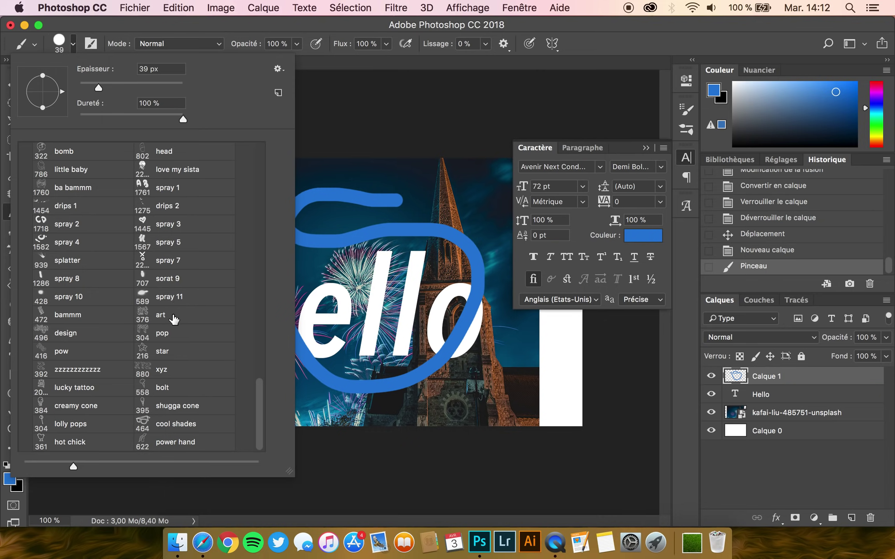
click(174, 318)
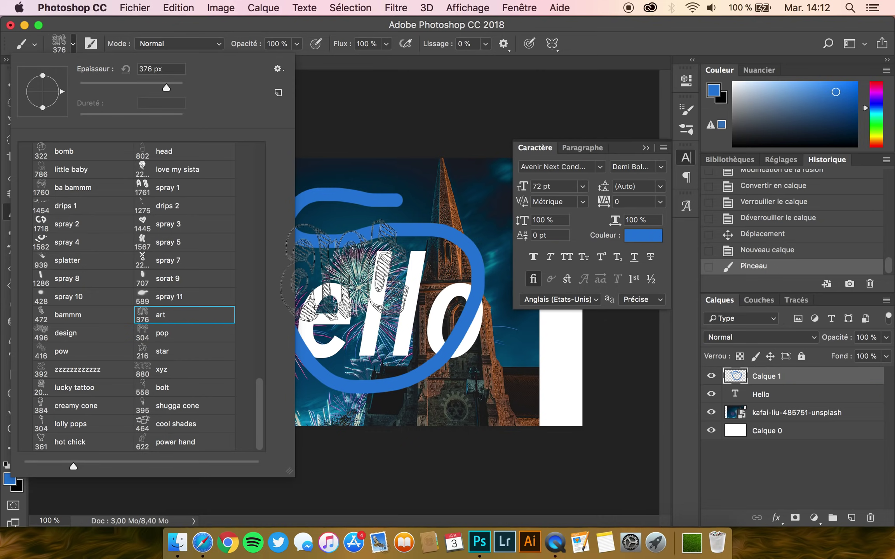
click(453, 223)
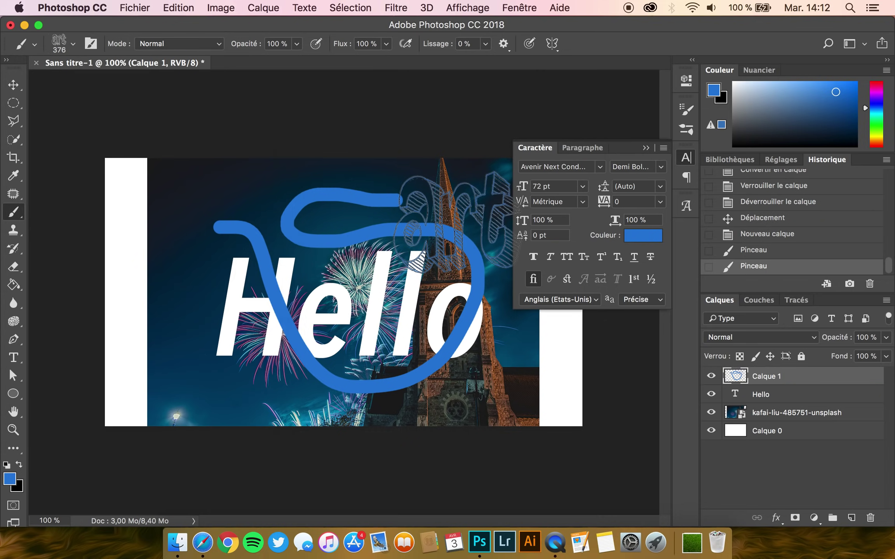
- Try stamping the spray 3 heart brush at its default size on the canvas, then undo the stamp
click(66, 49)
click(173, 212)
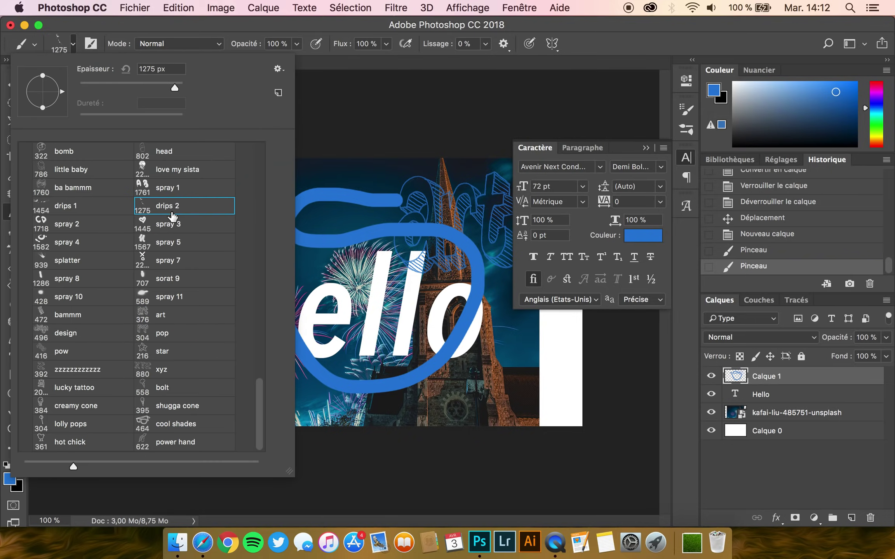
click(166, 223)
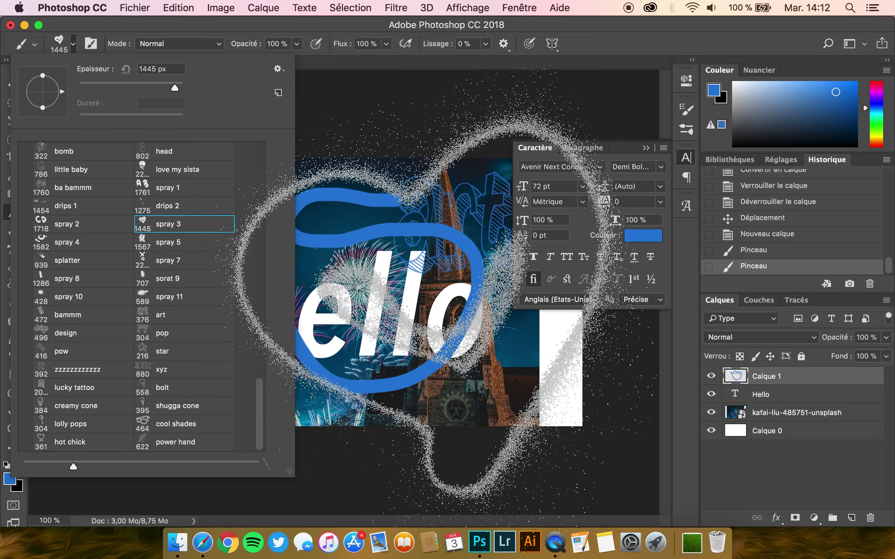
click(441, 299)
key(super+z)
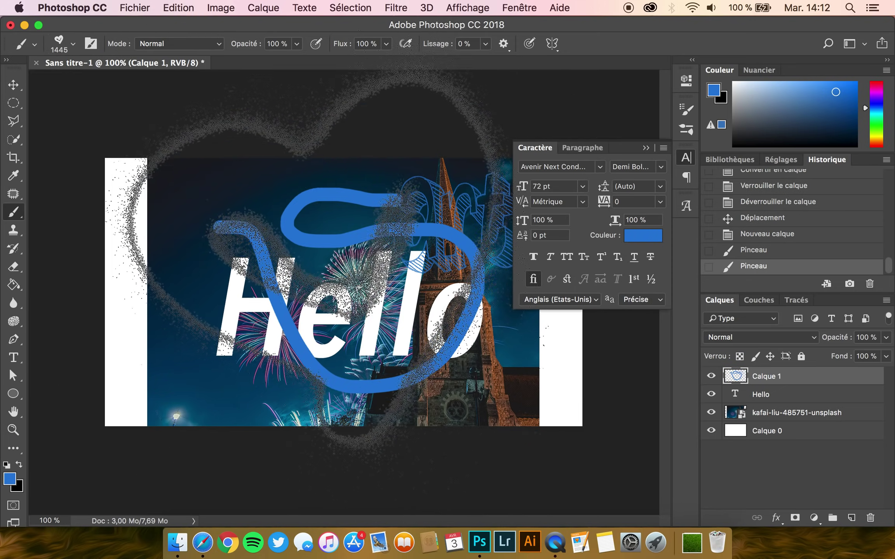
- Reduce the spray 3 brush size to 55 px and stamp a small heart on the white strip to the right of the photo
click(72, 45)
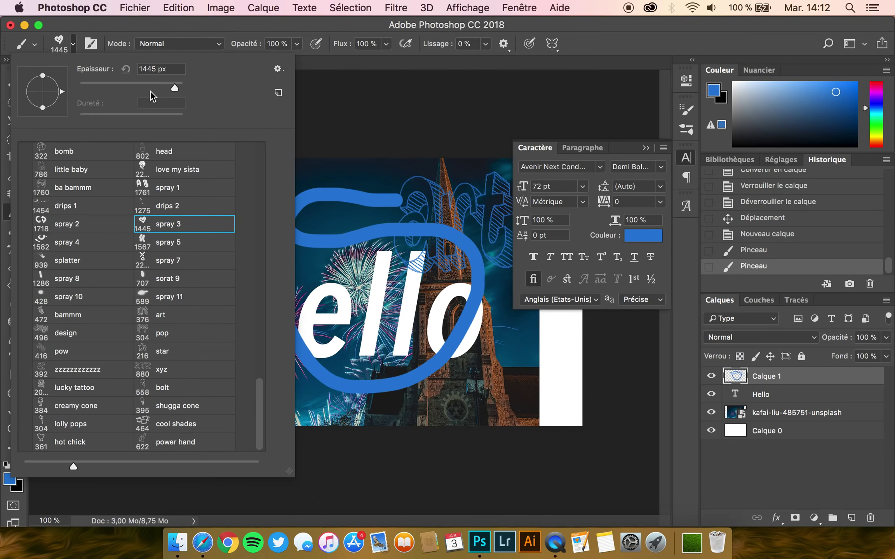
drag(175, 91, 109, 92)
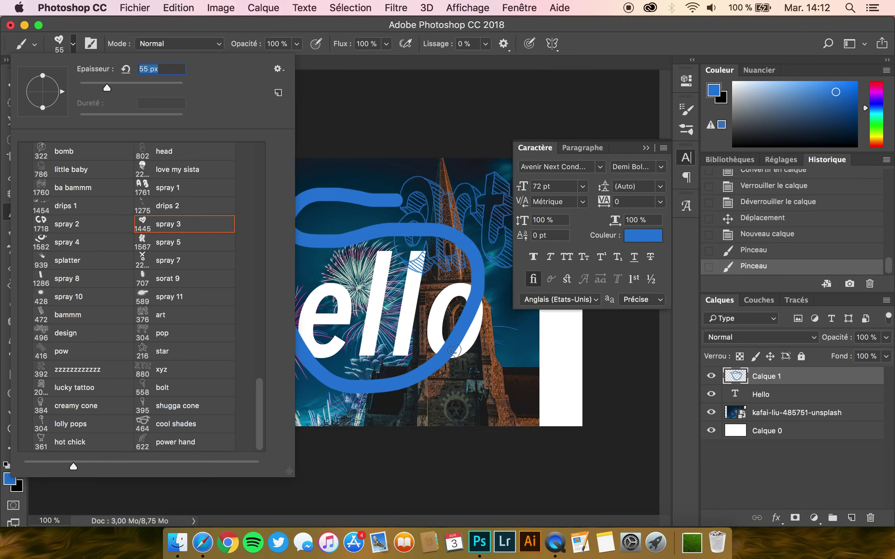
click(558, 344)
key(Return)
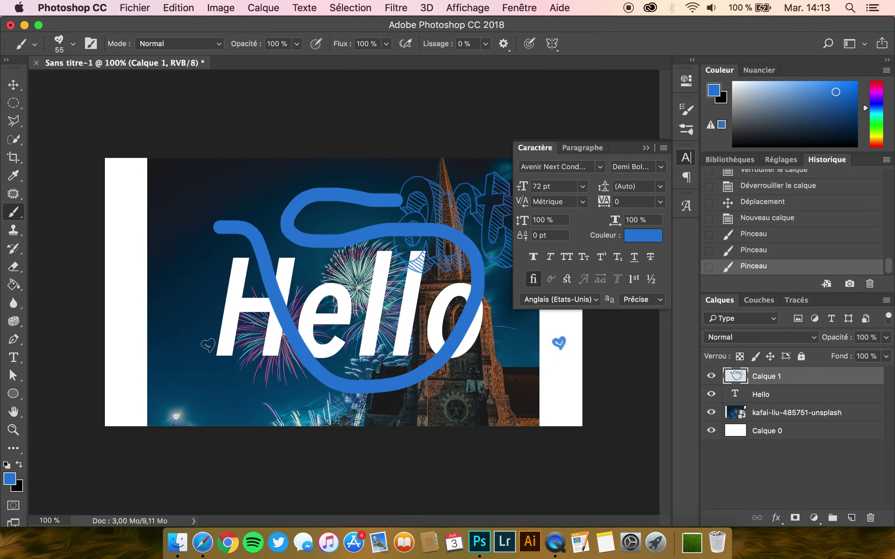
- Choose the Tag 28 graffiti brush, stamp it below the Hello text and undo the stamp
click(57, 43)
scroll(105, 277, up, 3)
scroll(105, 277, up, 2)
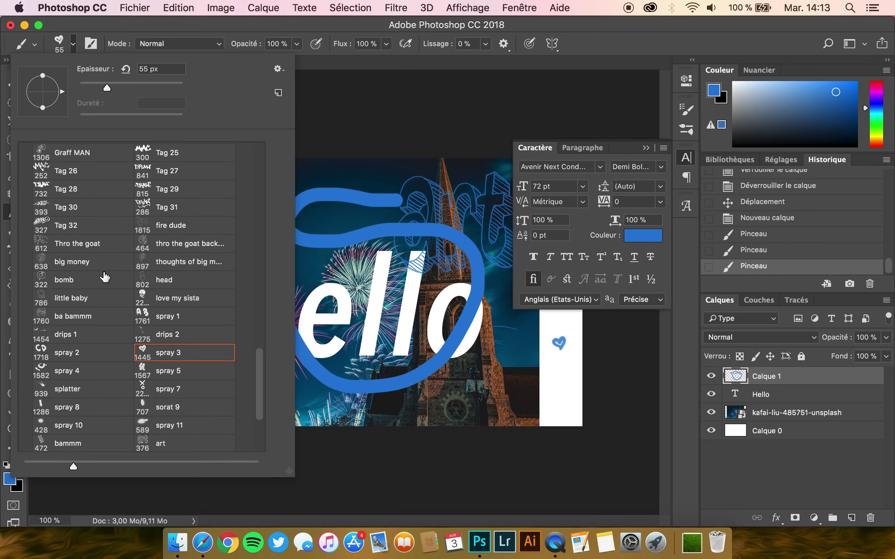
scroll(105, 277, up, 2)
click(70, 251)
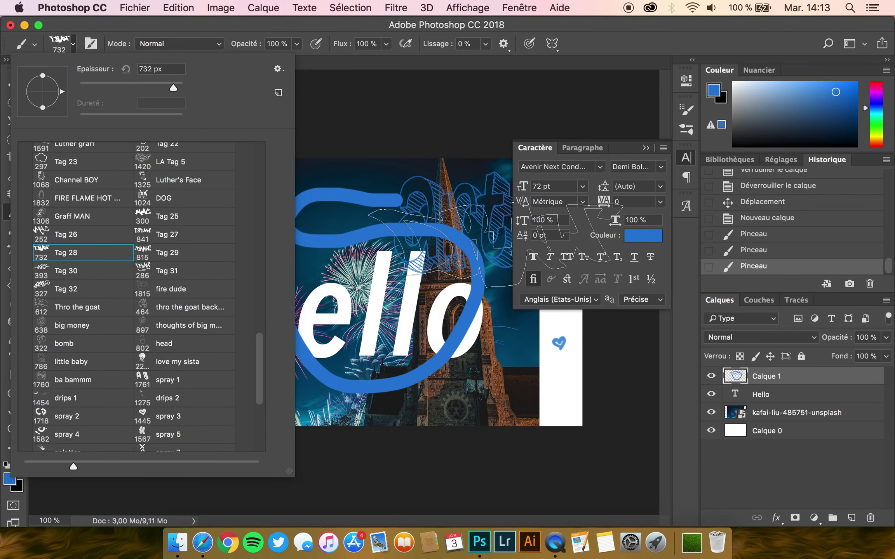
click(429, 392)
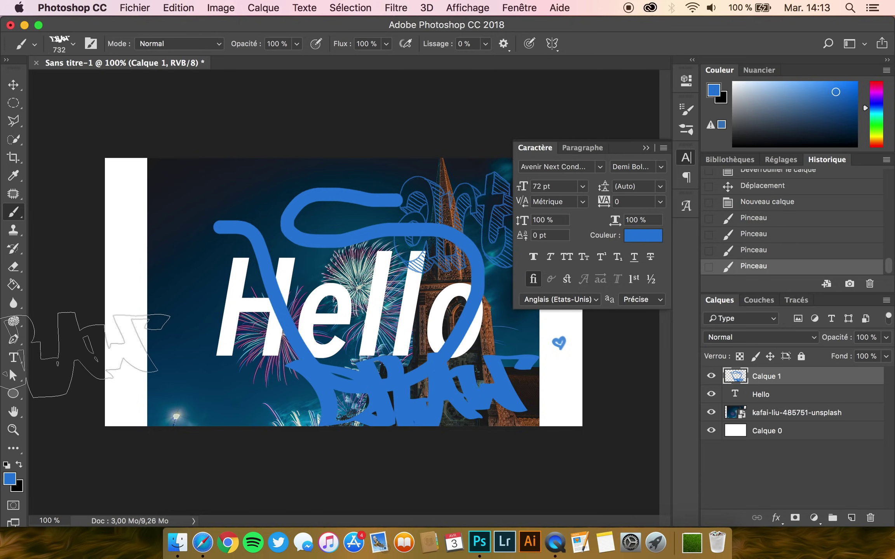
key(super+z)
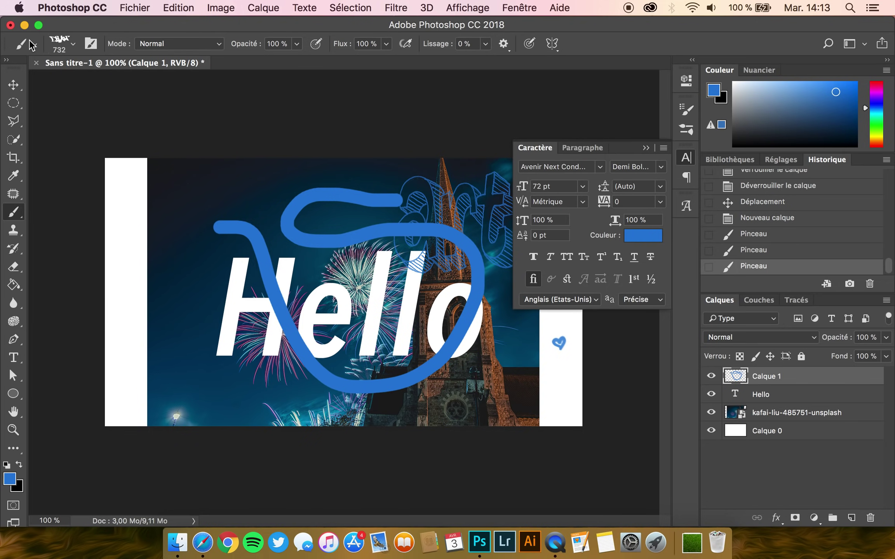
- Look through the brush preset groups and collapse the Pop_01 group
click(72, 45)
scroll(124, 232, up, 15)
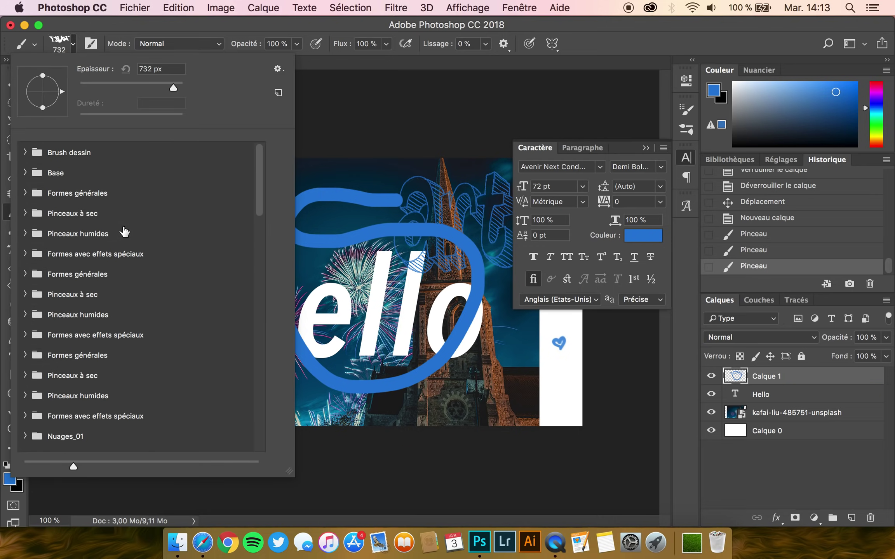
scroll(44, 331, down, 10)
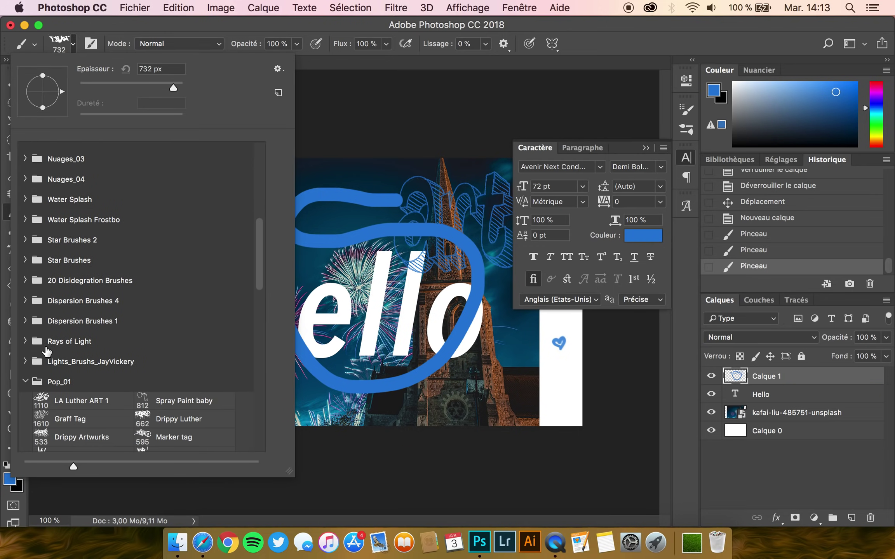
click(24, 382)
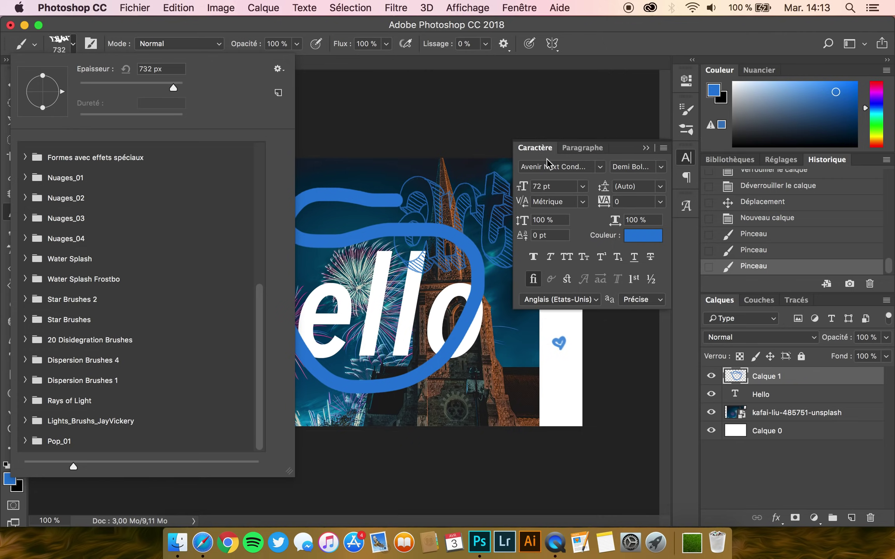
- Close the brush presets, collapse the Character settings and delete the painted layer Calque 1
key(Return)
click(686, 157)
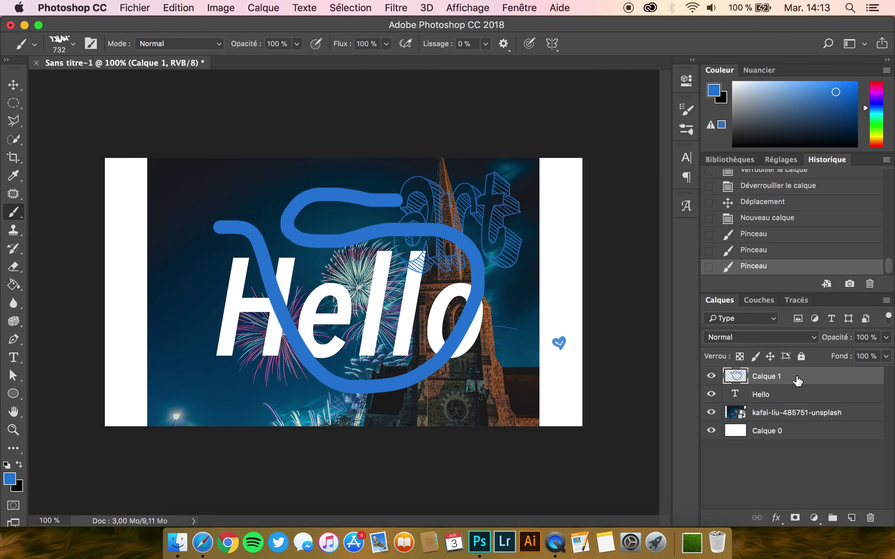
key(Delete)
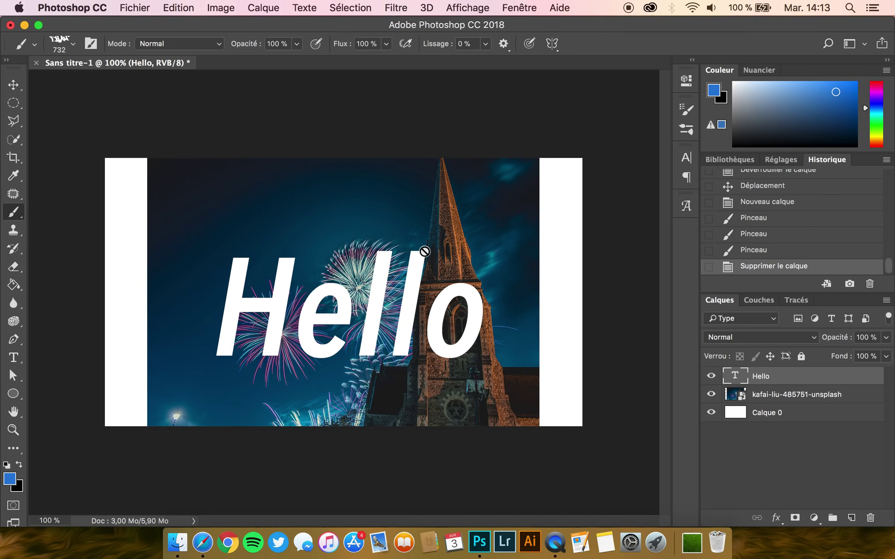
- Scale the kafai-liu-485751-unsplash photo layer down to about 11.12 % and move it to the upper middle of the canvas
click(12, 83)
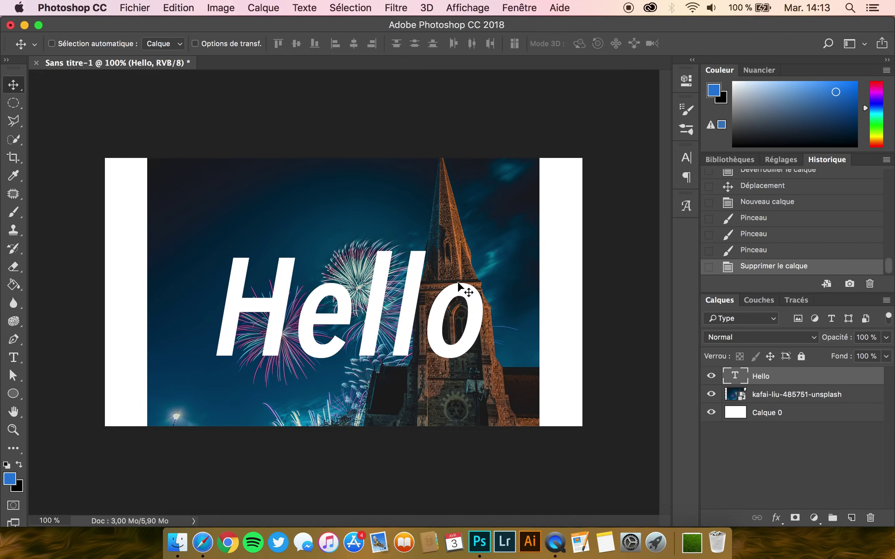
click(784, 395)
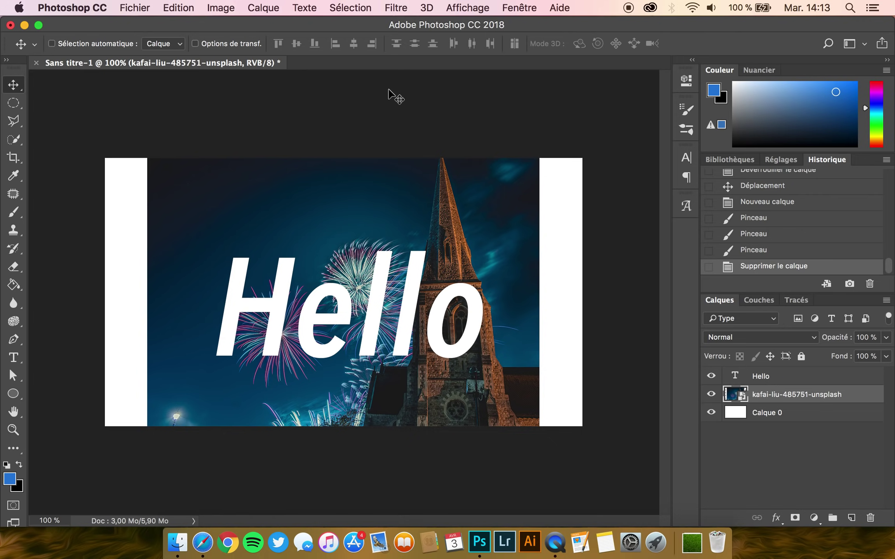
click(179, 8)
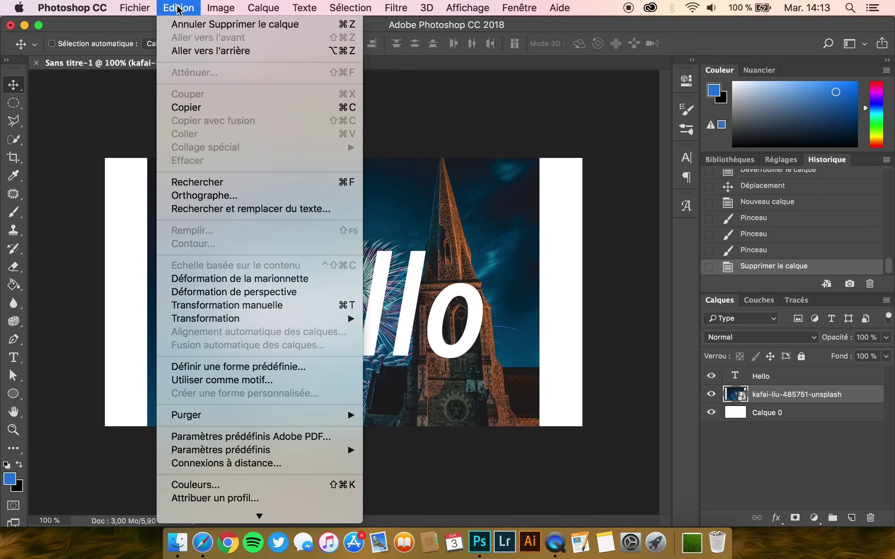
click(219, 307)
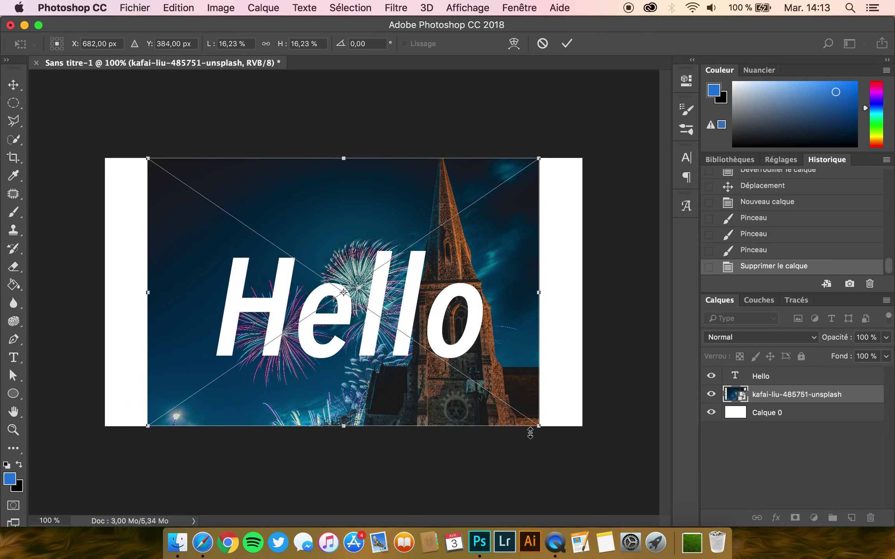
drag(539, 427, 431, 322)
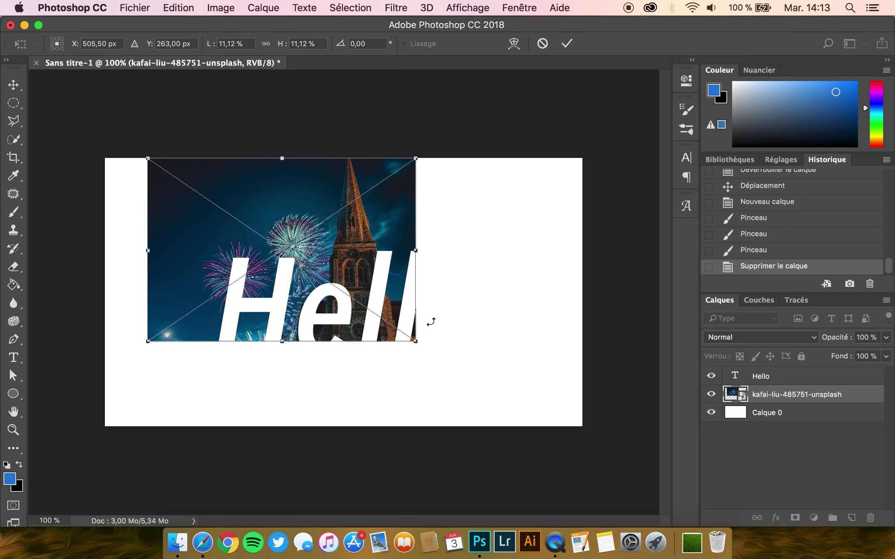
key(Return)
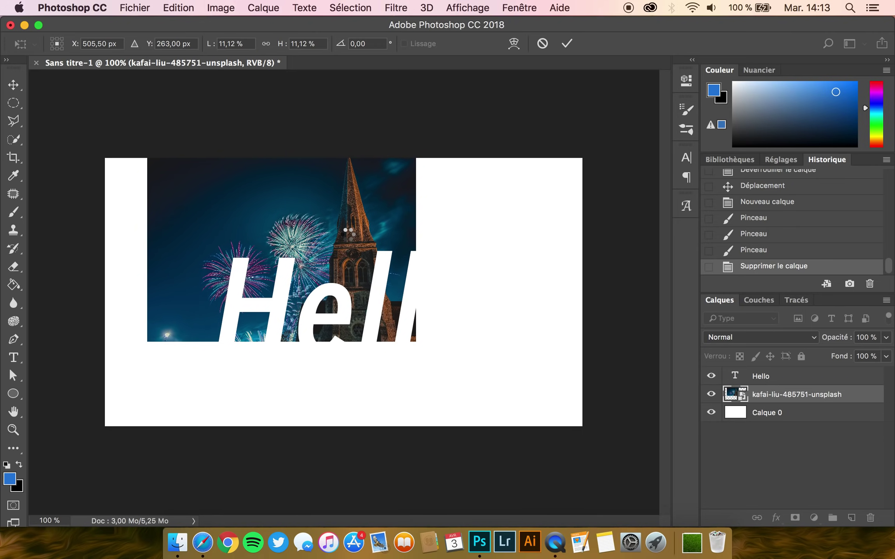
drag(331, 218, 404, 234)
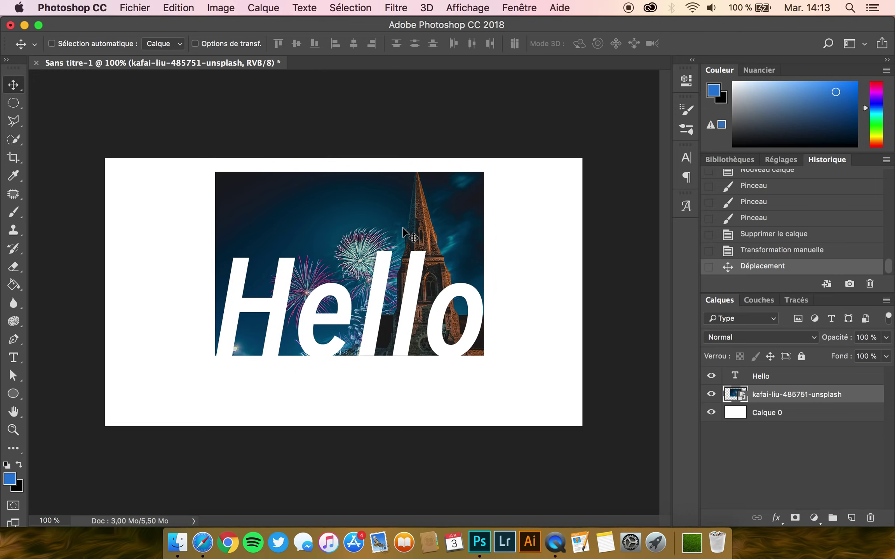
- Move the Hello text slightly down over the photo and set its colour to black (000000)
click(766, 377)
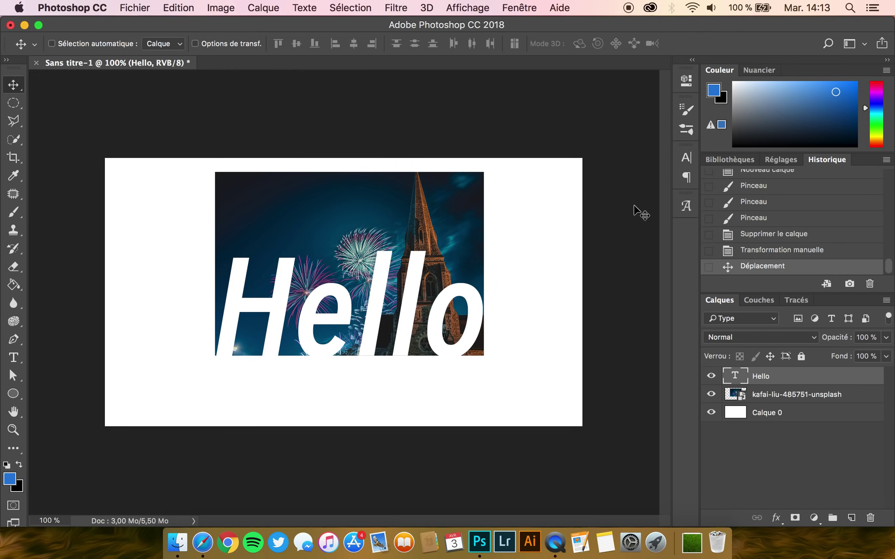
drag(386, 268, 387, 295)
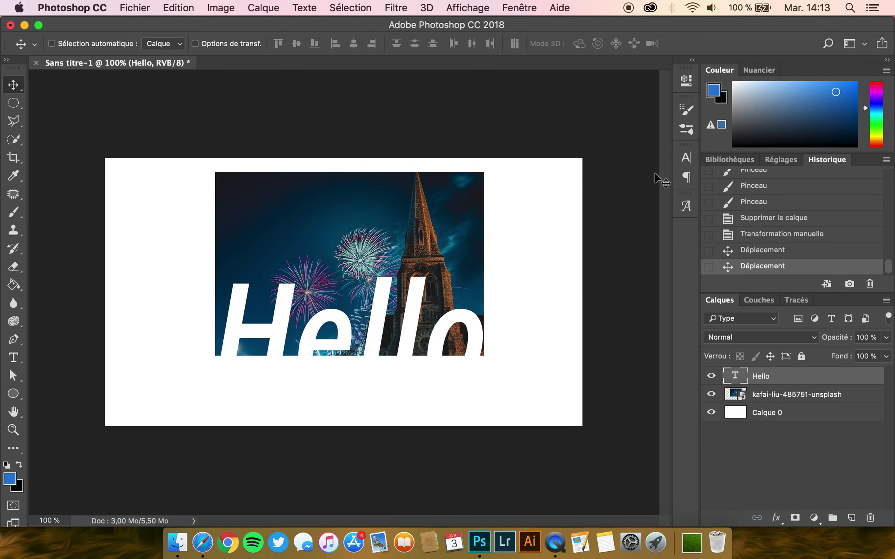
click(685, 159)
click(642, 236)
text(000000)
key(Return)
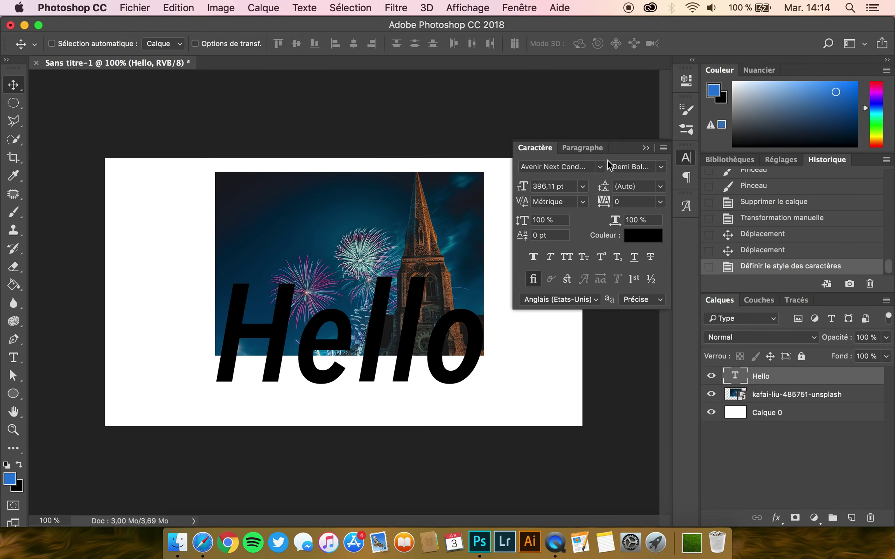
- Change the Hello text's font to ChunkFive Roman and move the text slightly lower
click(601, 167)
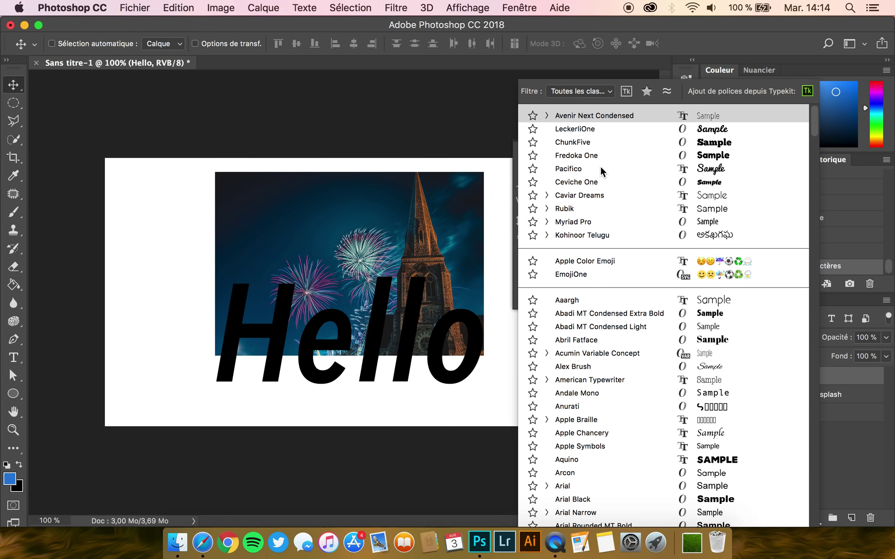
click(621, 140)
drag(398, 320, 402, 339)
- Scale the Hello text down to about 199.79 pt and place it centred below the photo
key(super+t)
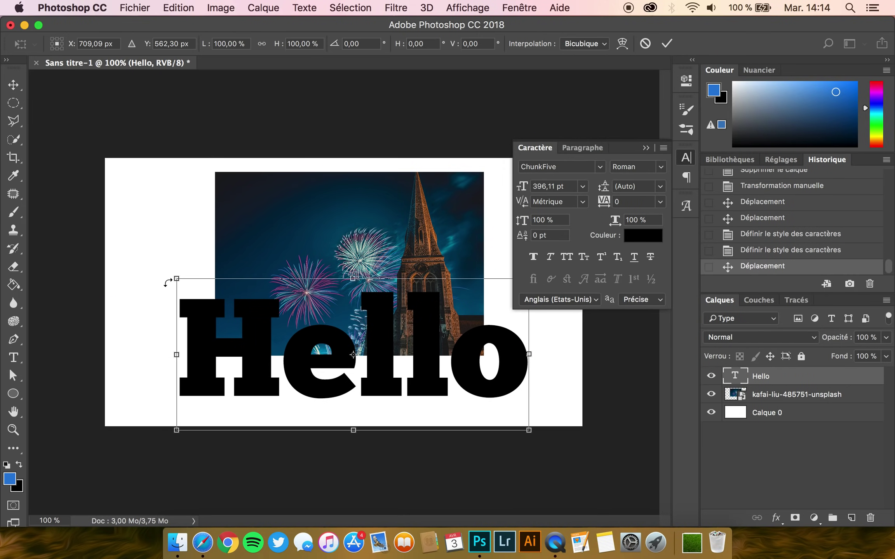
drag(178, 279, 274, 345)
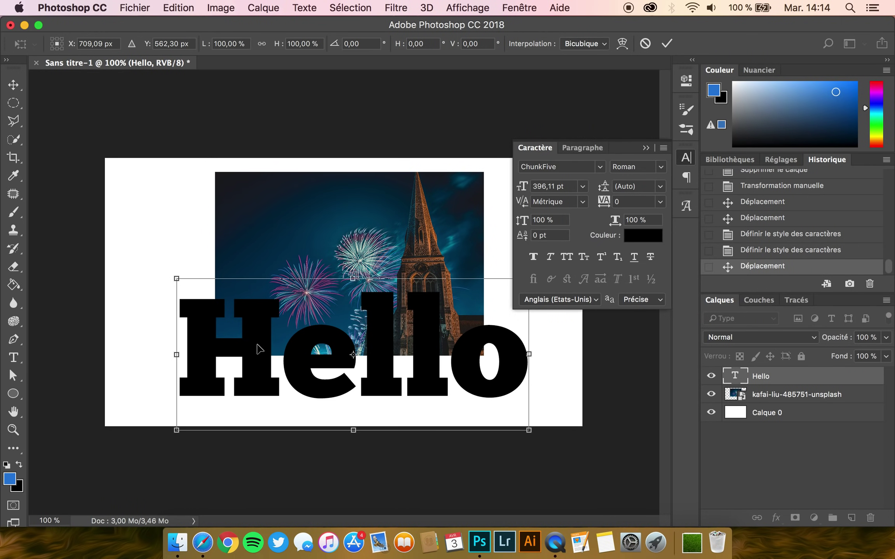
drag(174, 280, 338, 386)
key(Return)
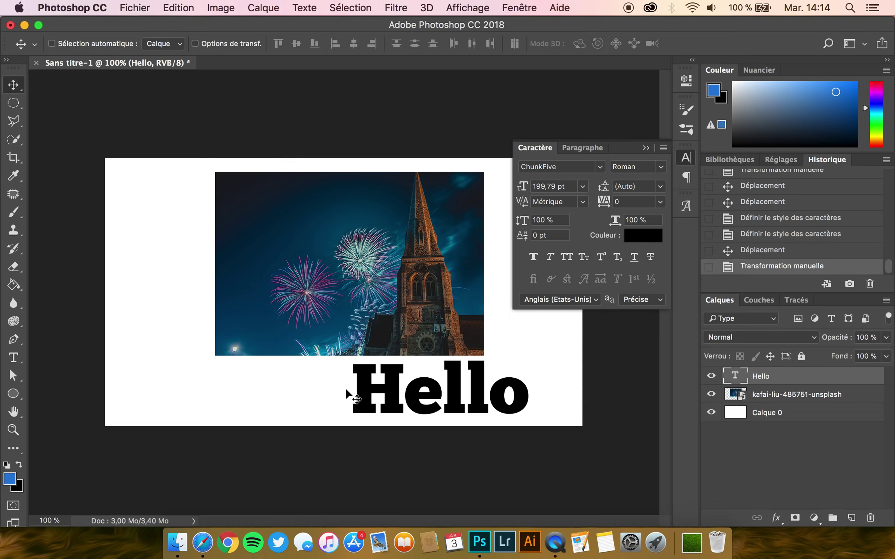
drag(439, 400, 357, 401)
- Repeatedly undo and redo the last move of the Hello text, leaving it centred below the photo
key(super+z)
key(super+z)
key(super+z)
key(super+z)
key(super+z)
key(super+z)
key(super+z)
key(super+z)
key(super+z)
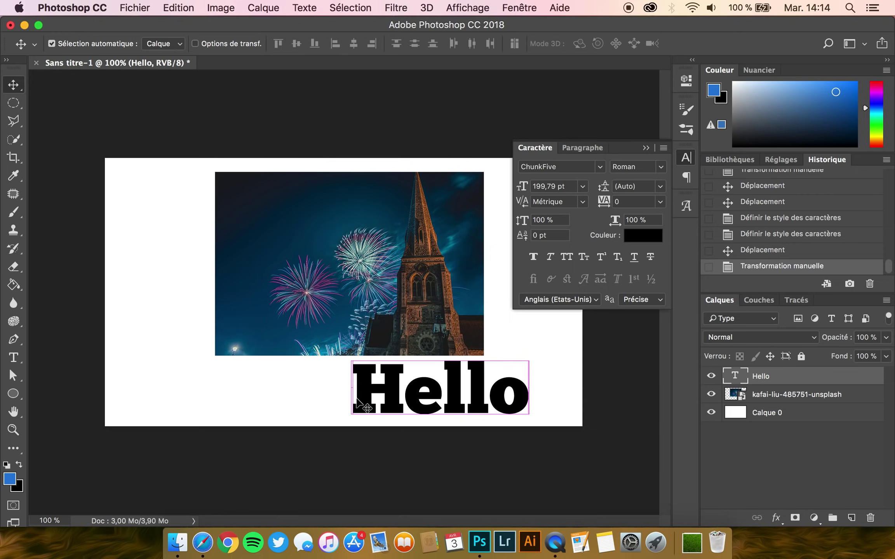
key(super+z)
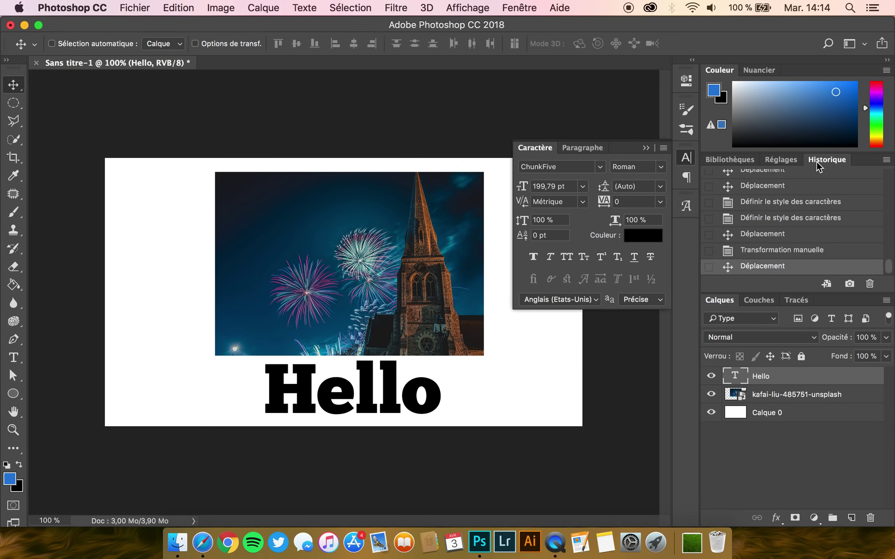
- Revert to several earlier history states, including a Pinceau state, and return to the latest Déplacement state
click(794, 202)
scroll(794, 201, up, 3)
click(780, 202)
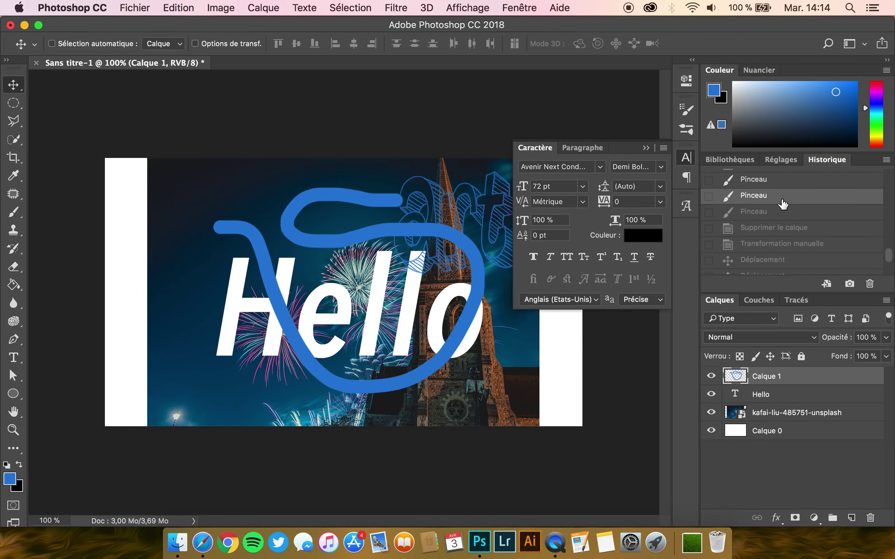
scroll(782, 202, up, 2)
click(781, 198)
scroll(773, 212, down, 3)
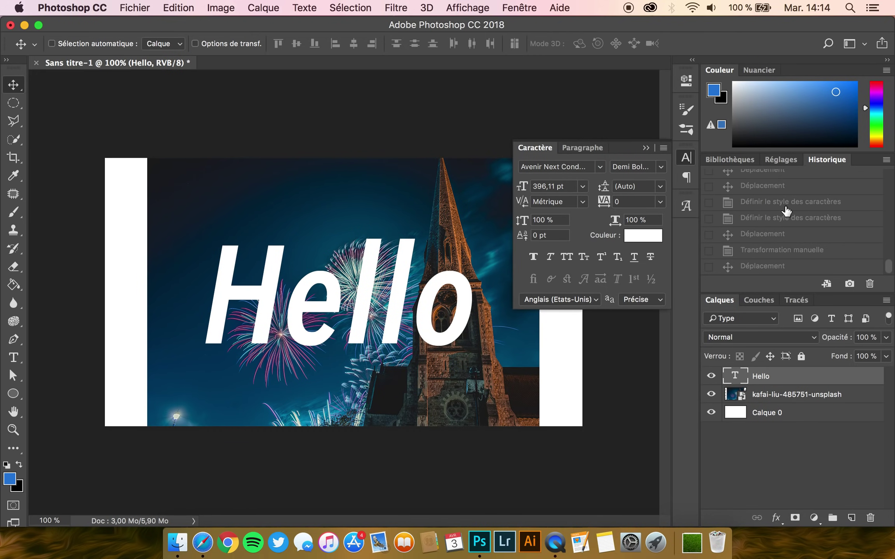
click(771, 268)
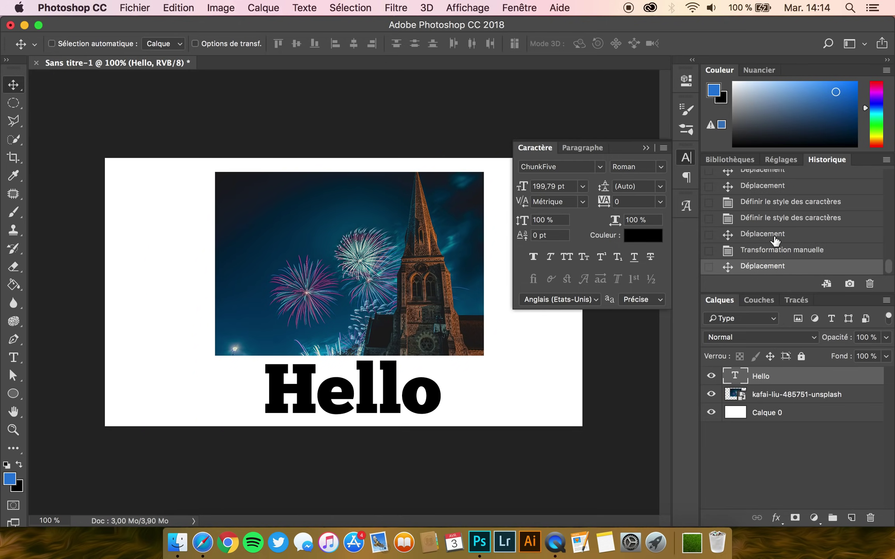
- Revert to the history state just after the shrunken photo was moved and restore the latest state again
click(767, 235)
click(766, 257)
click(783, 267)
scroll(768, 179, up, 1)
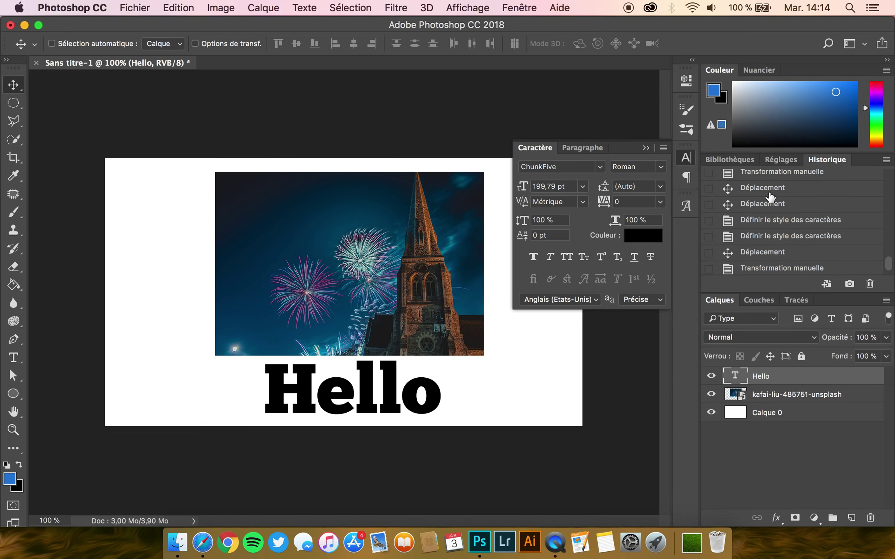
click(770, 189)
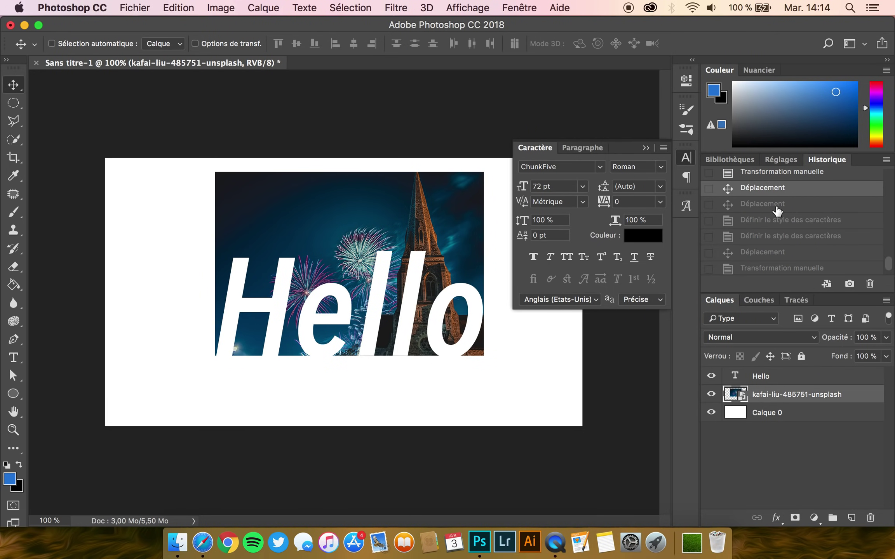
scroll(773, 259, down, 1)
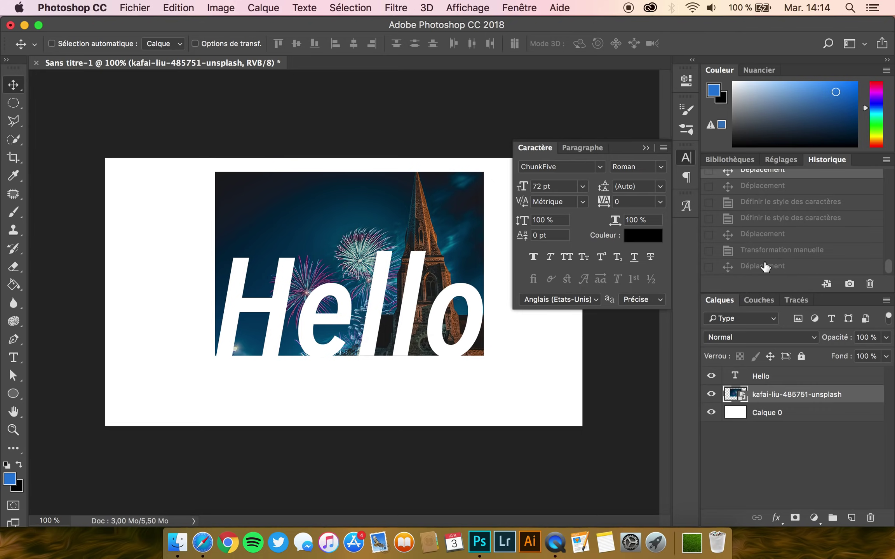
click(764, 268)
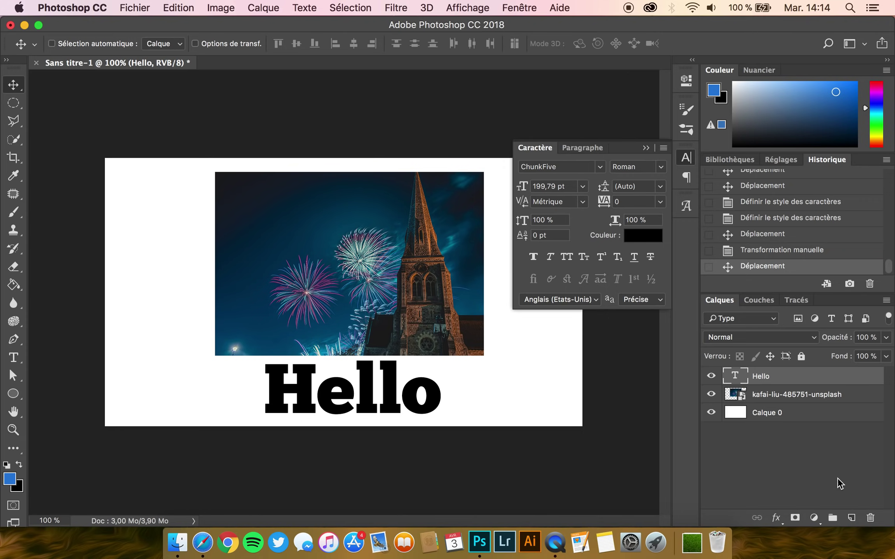
- Open the blending options for the Hello text layer and move the dialog clear of the artwork
click(776, 518)
click(813, 365)
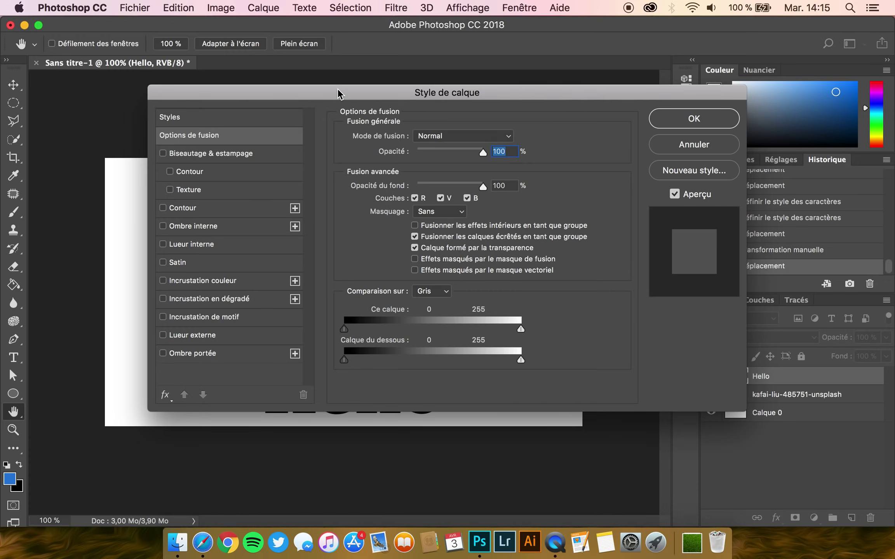
drag(312, 89, 607, 104)
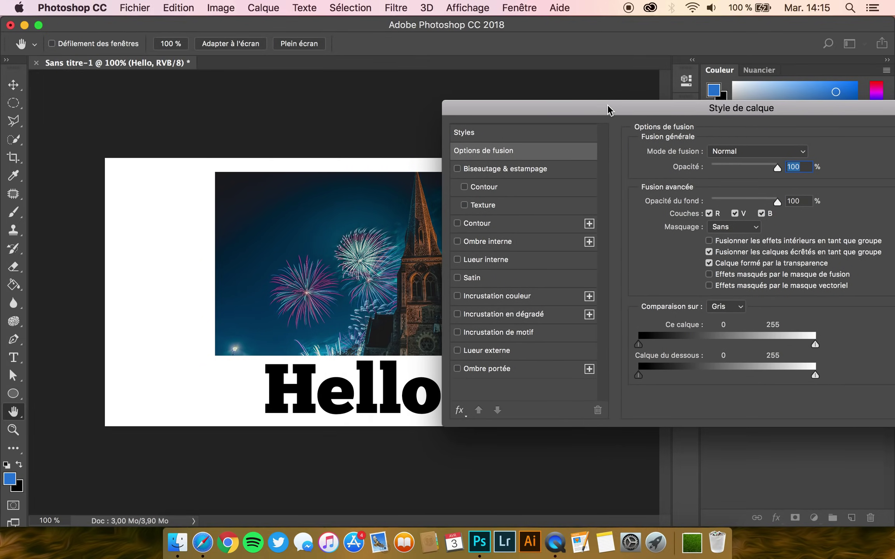
- Enable the Contour effect on the Hello text with a blue colour and a size of 8 px
click(459, 224)
click(502, 223)
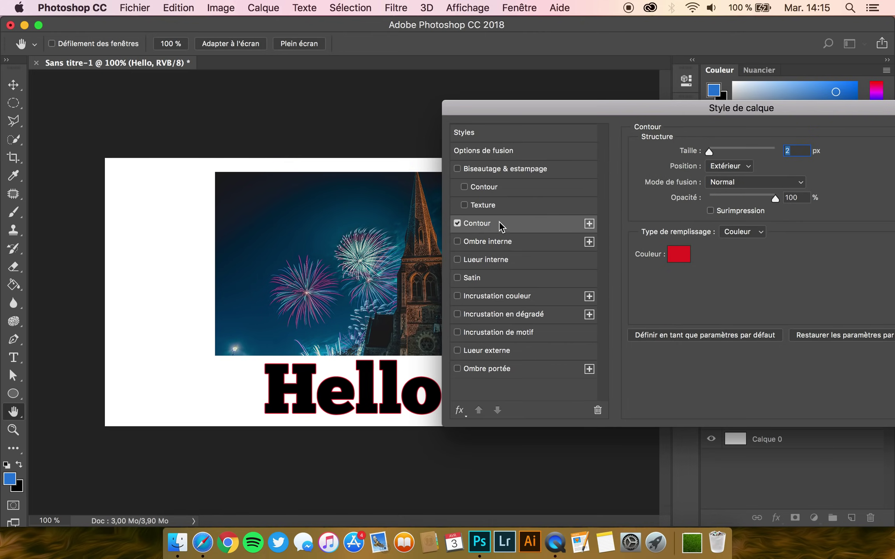
click(683, 257)
click(589, 189)
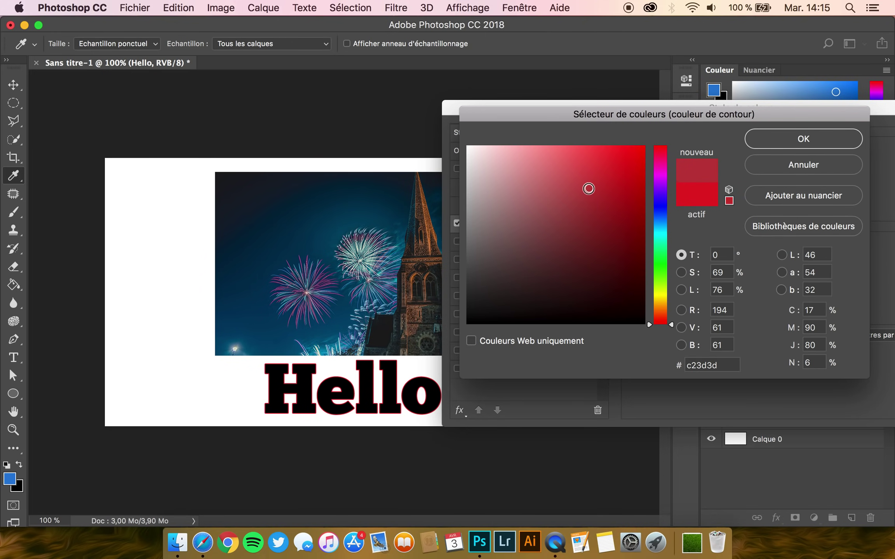
click(664, 215)
drag(616, 188, 622, 163)
click(808, 146)
drag(709, 149, 715, 149)
- Try the Intérieur position for the Hello text's outline, restore Extérieur and disable the Contour effect
click(733, 164)
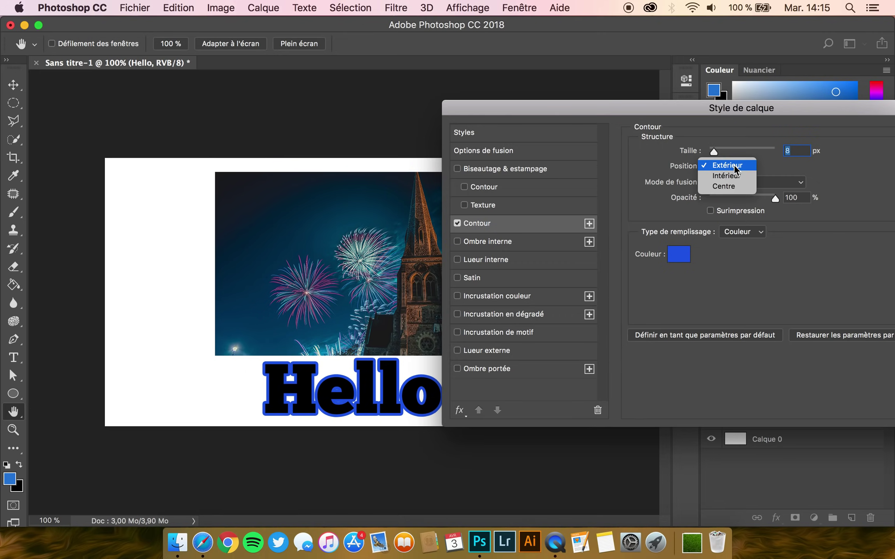
click(733, 175)
click(722, 167)
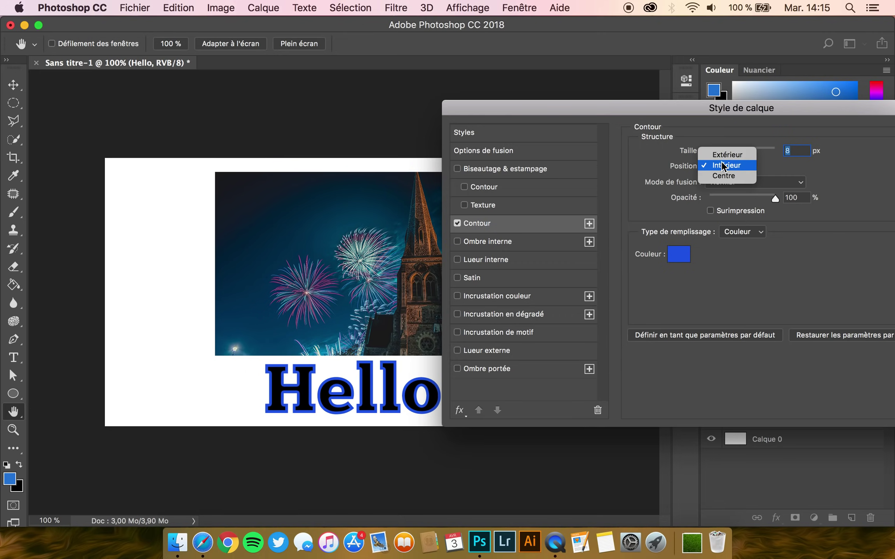
click(727, 155)
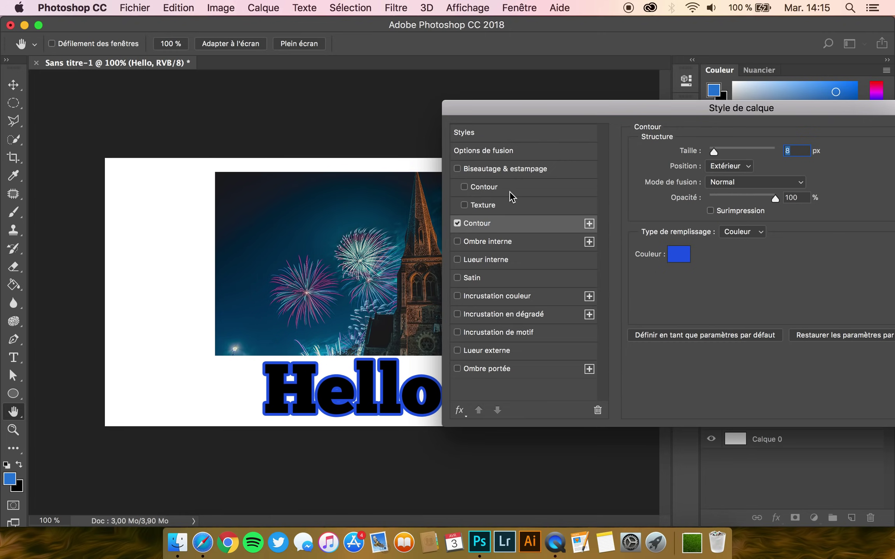
click(458, 223)
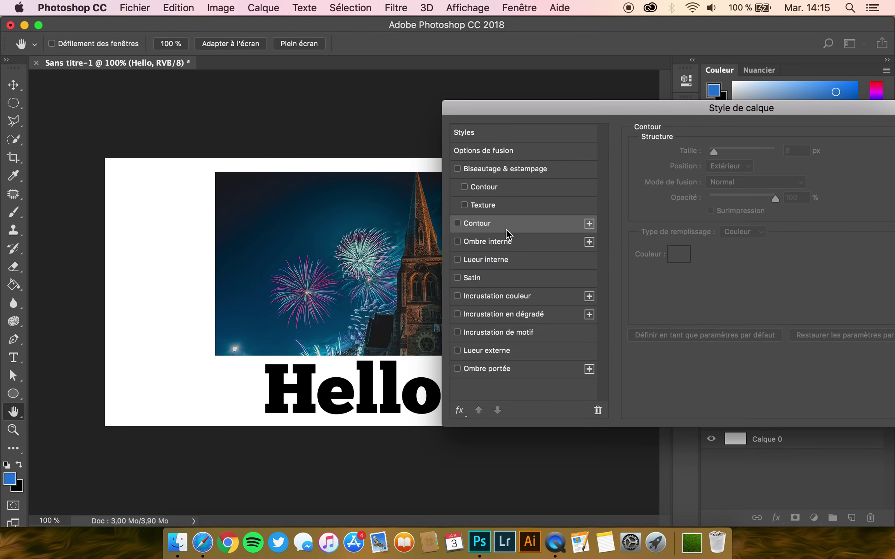
- Apply an Ombre portée effect to the Hello text with angle 140°, Grossi 15 % and size 18 px
click(485, 369)
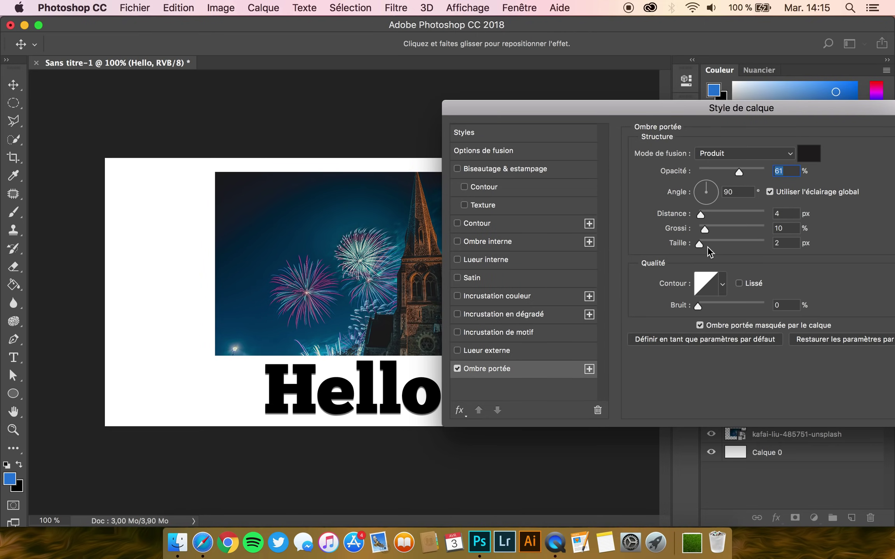
drag(707, 248, 708, 230)
drag(705, 189, 697, 189)
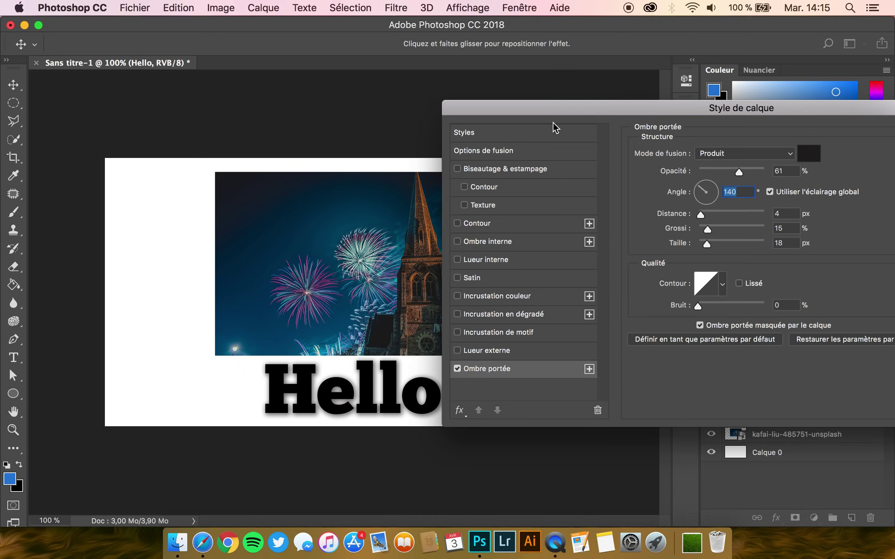
drag(547, 111, 354, 113)
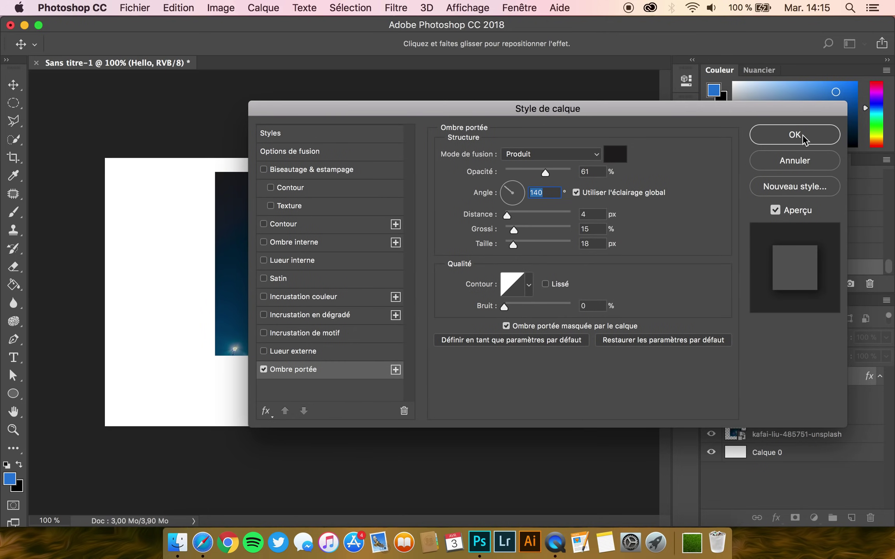
click(803, 139)
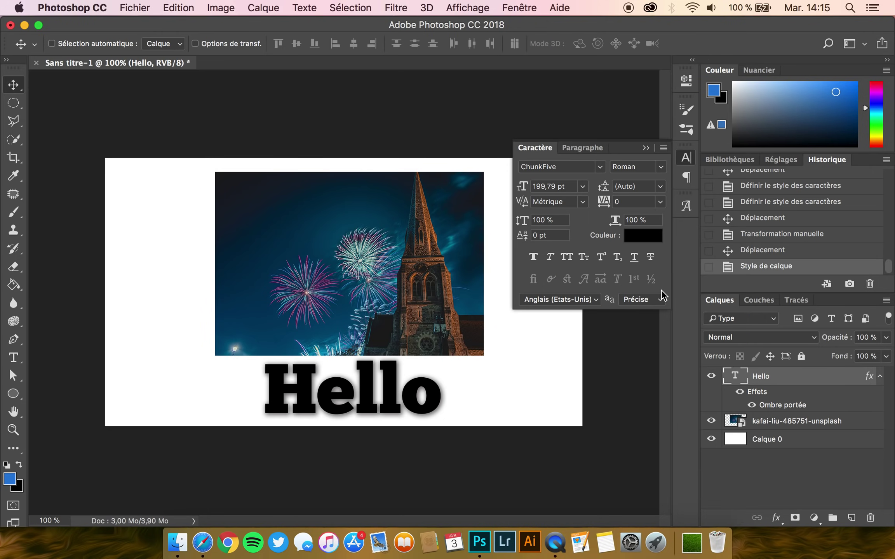
- Toggle the Hello layer's effects off and on to compare the result, and leave them hidden
click(740, 393)
click(740, 392)
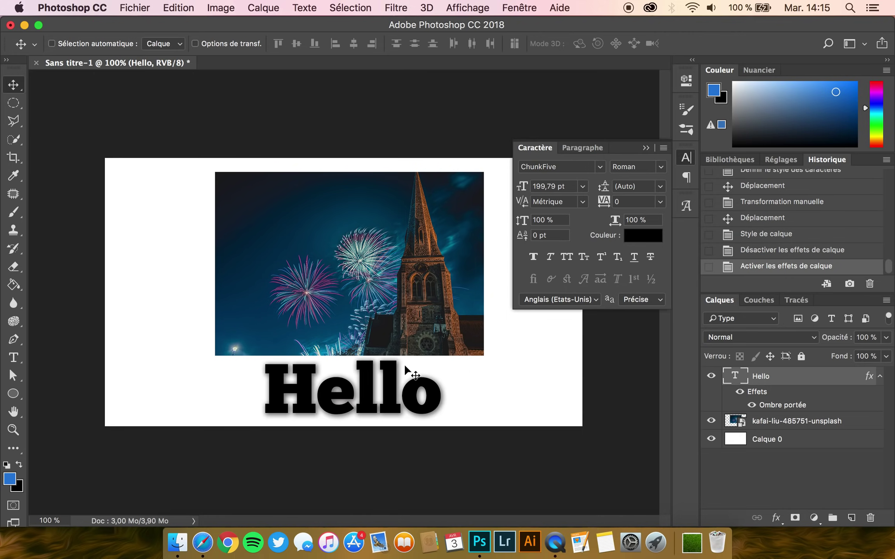
click(740, 393)
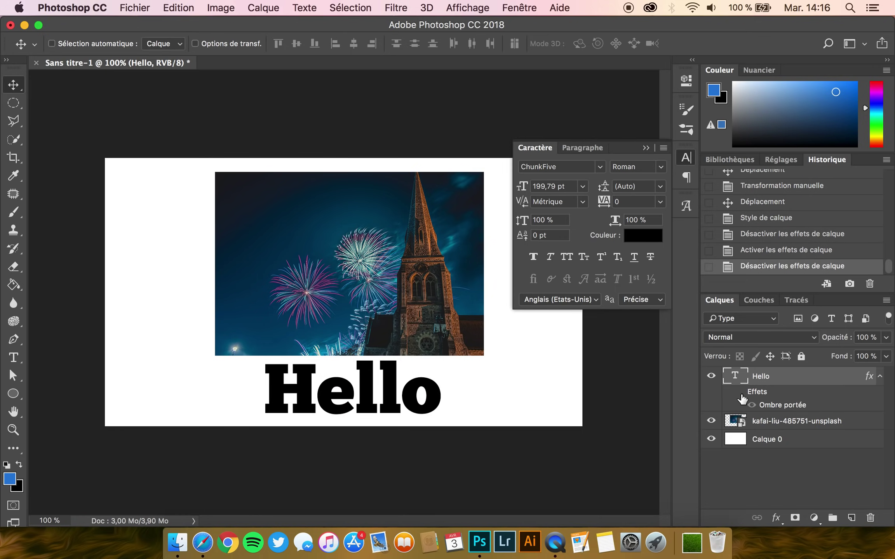
scroll(360, 384, down, 3)
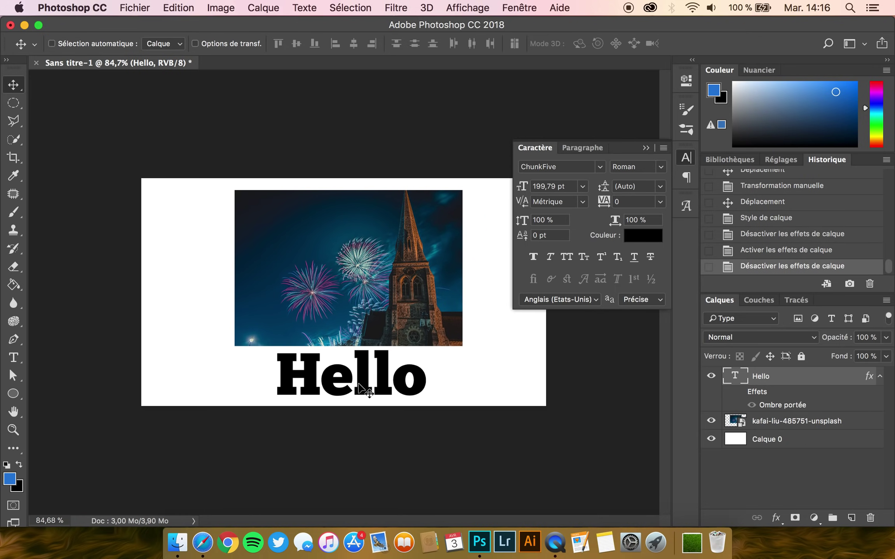
scroll(359, 384, up, 5)
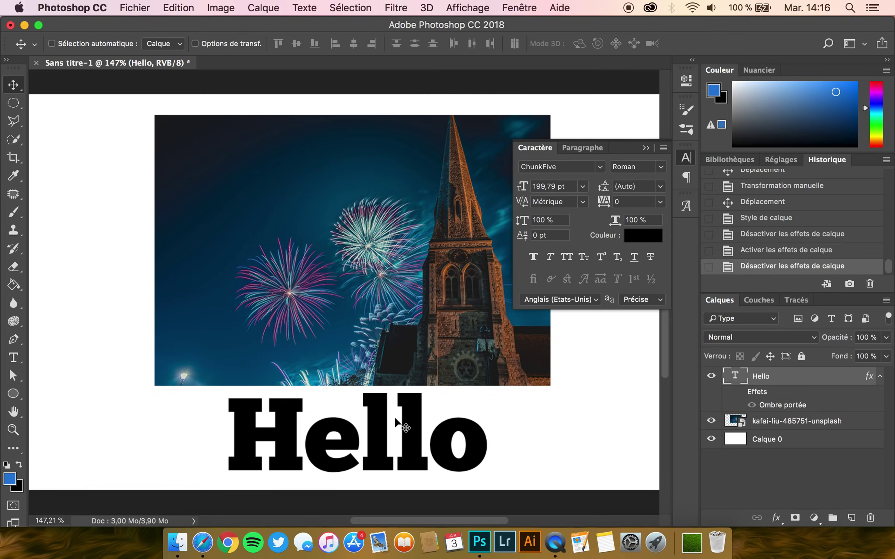
scroll(394, 418, down, 2)
scroll(395, 419, down, 1)
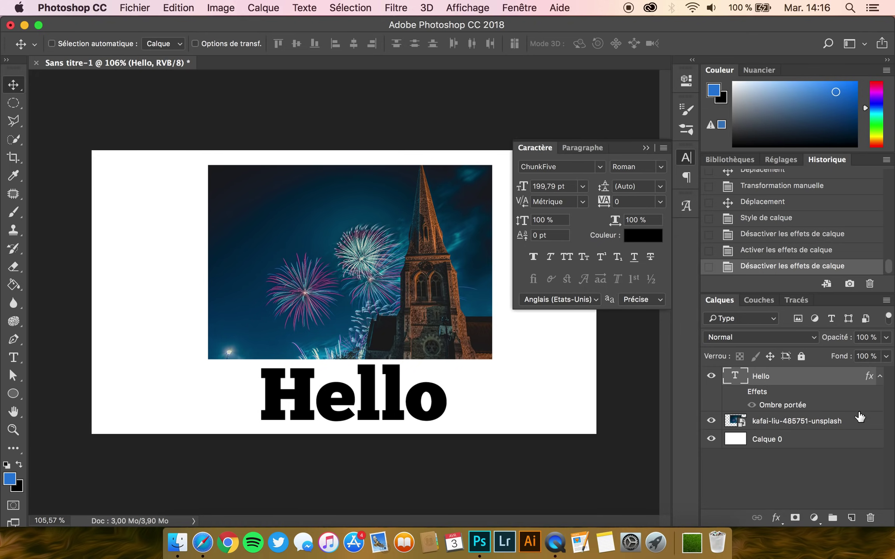
- Enlarge the kafai-liu-485751-unsplash photo from its centre to about 21.2 % so it covers the whole canvas
click(789, 424)
scroll(303, 260, down, 3)
key(super+t)
drag(454, 196, 546, 135)
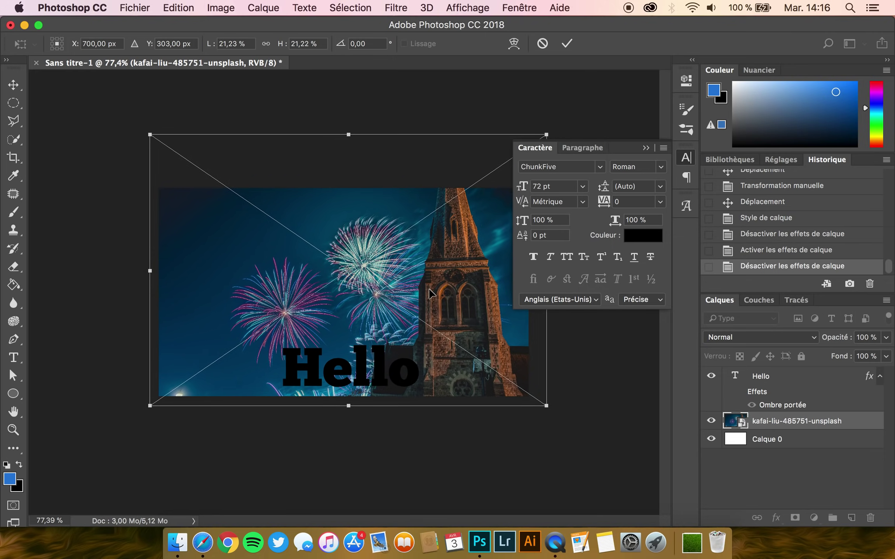
key(Return)
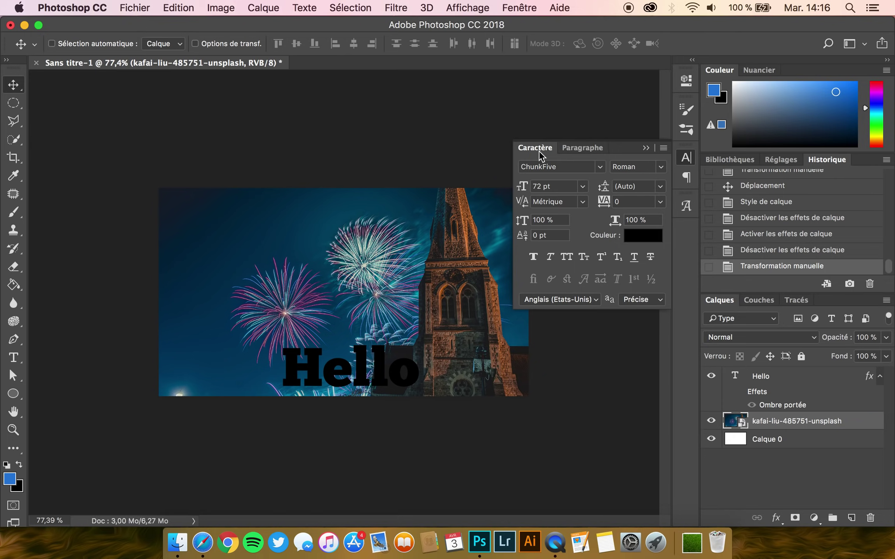
- Mask the photo with a wide rectangular selection that leaves a margin around it and clears the area behind the Hello text
click(12, 104)
right_click(10, 106)
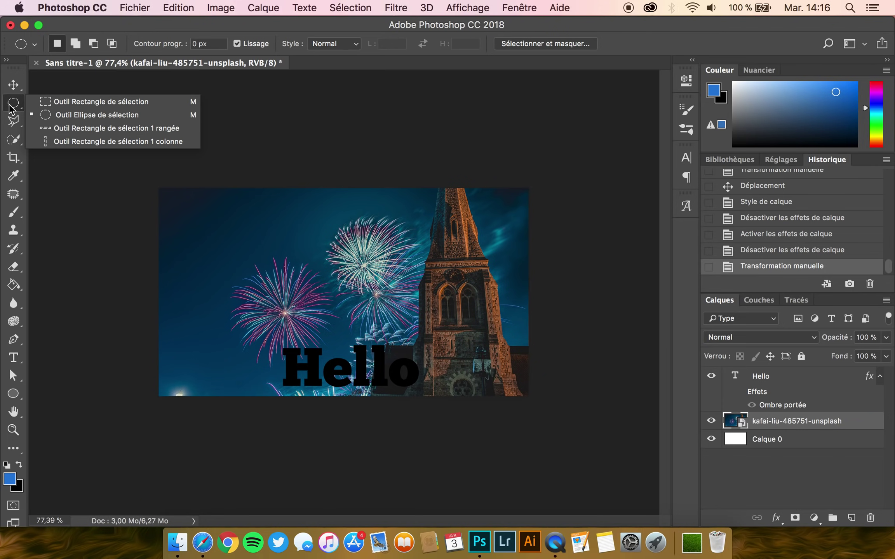
click(68, 104)
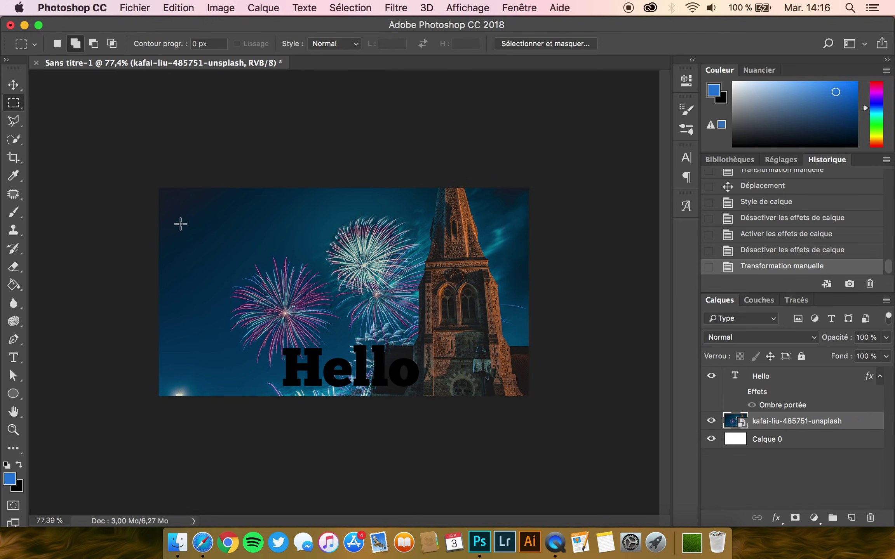
drag(171, 200, 512, 331)
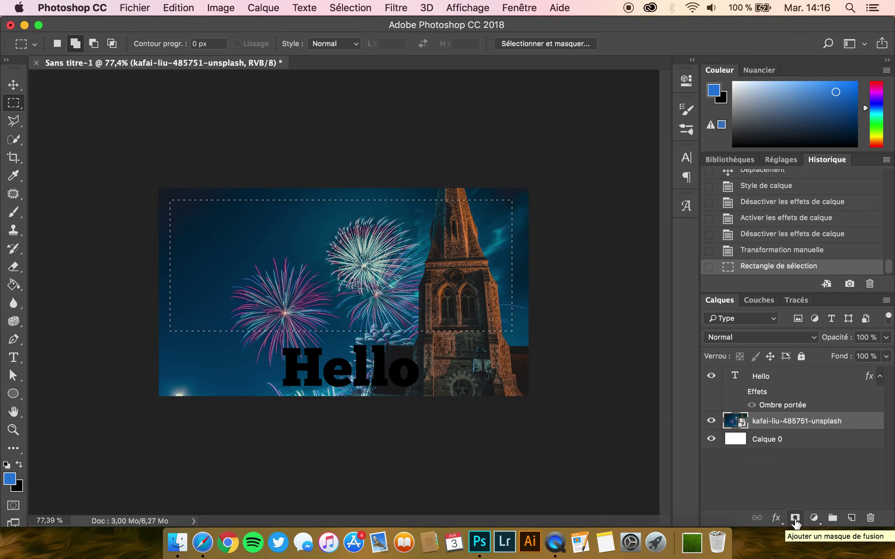
click(795, 518)
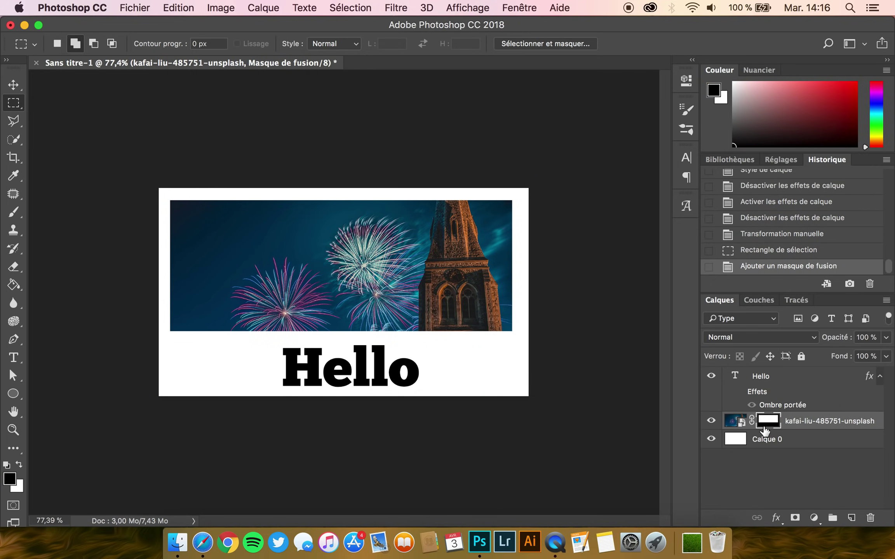
- Target the photo rather than its mask and shift it slightly right to even out the side margins
click(739, 423)
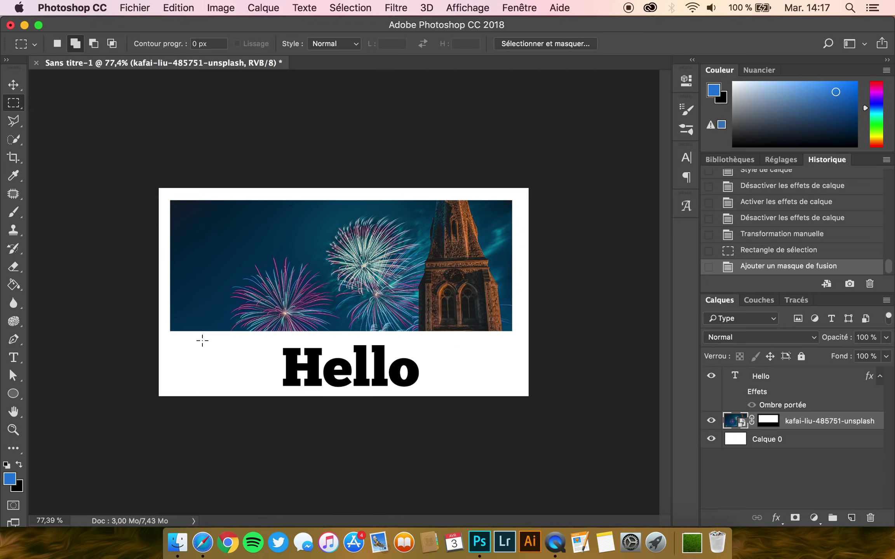
click(13, 85)
scroll(219, 225, up, 3)
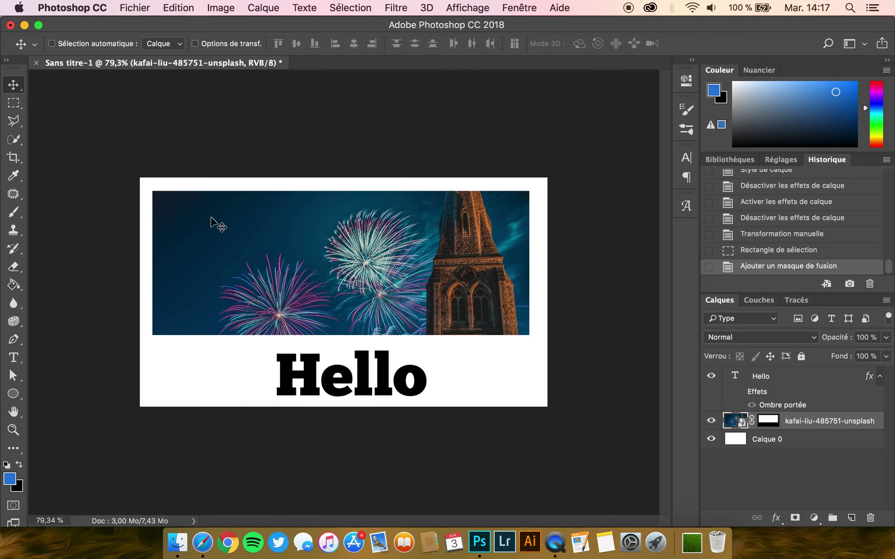
drag(365, 253, 368, 253)
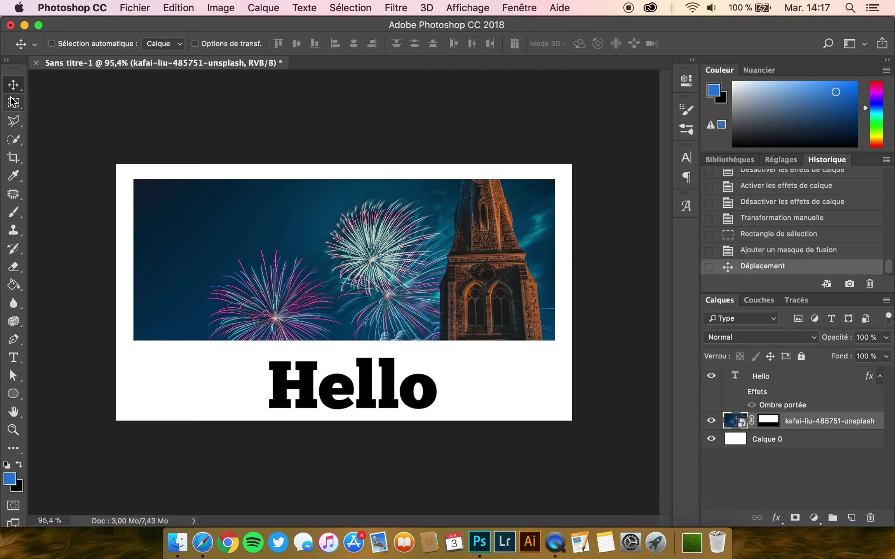
- Add a new layer above the photo and draw a circular selection to the right of the Hello text
click(852, 519)
click(19, 107)
click(71, 116)
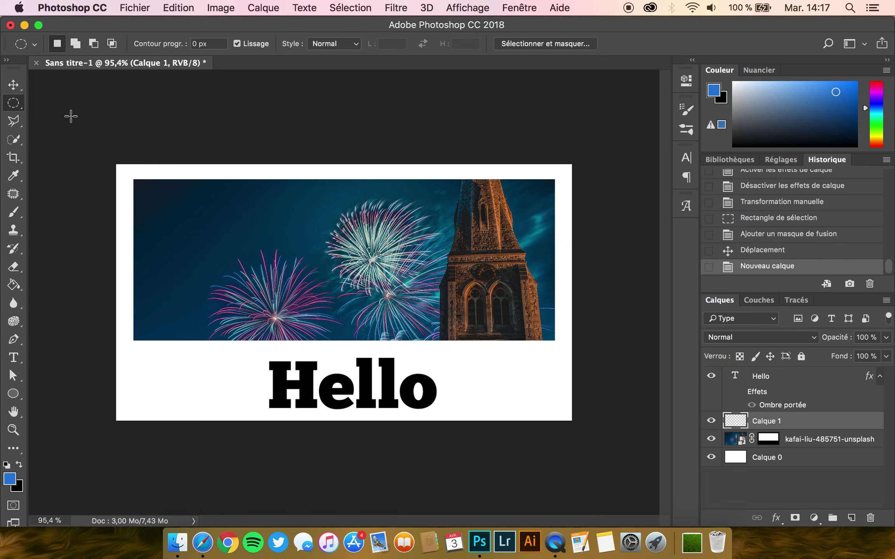
drag(541, 363, 431, 407)
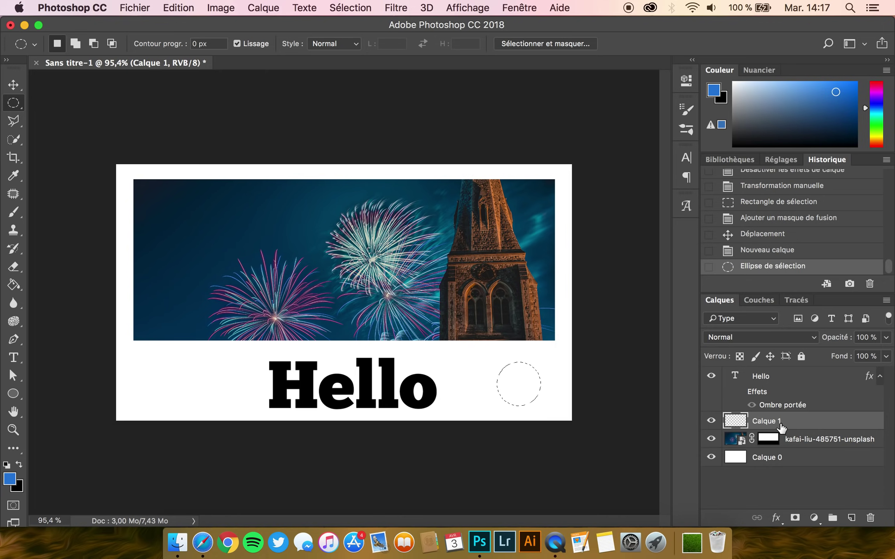
- Paint the circular selection blue with the Arrondi net brush from the Base group at 59 px
click(13, 213)
click(62, 43)
scroll(96, 262, up, 10)
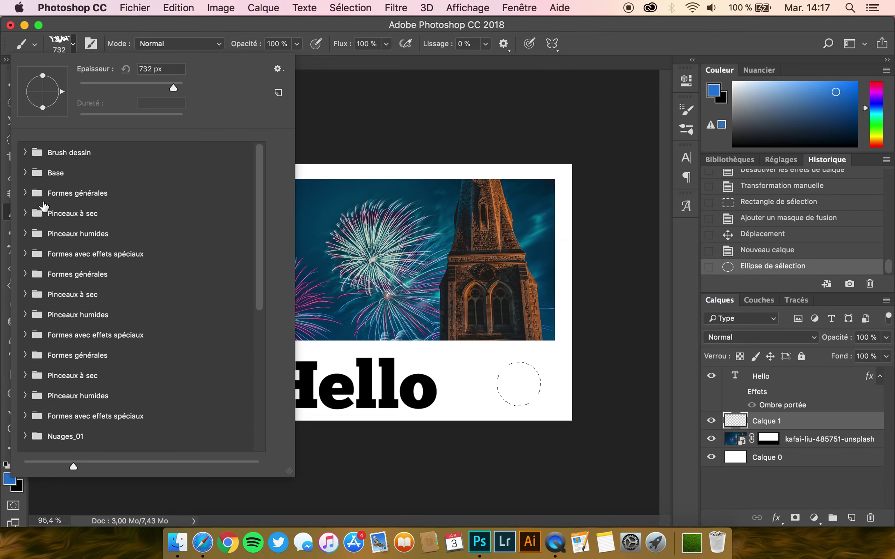
click(26, 172)
click(193, 200)
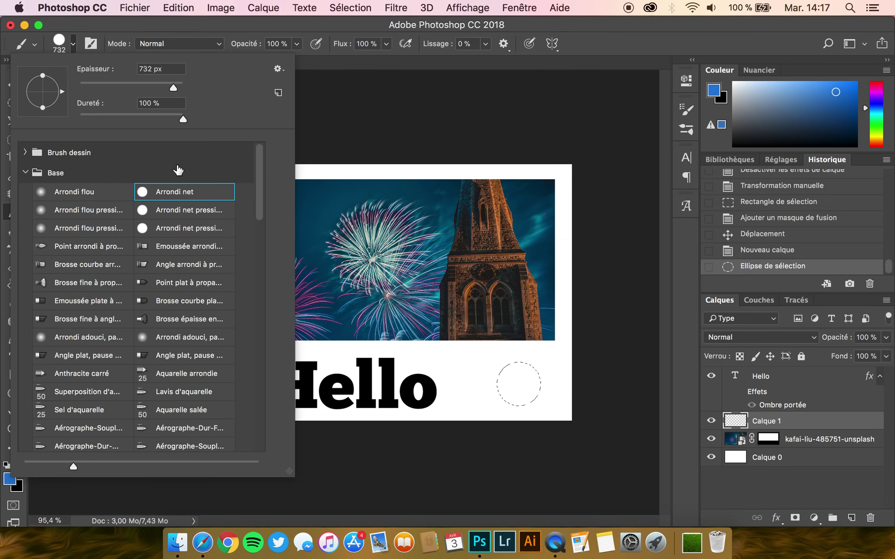
click(110, 89)
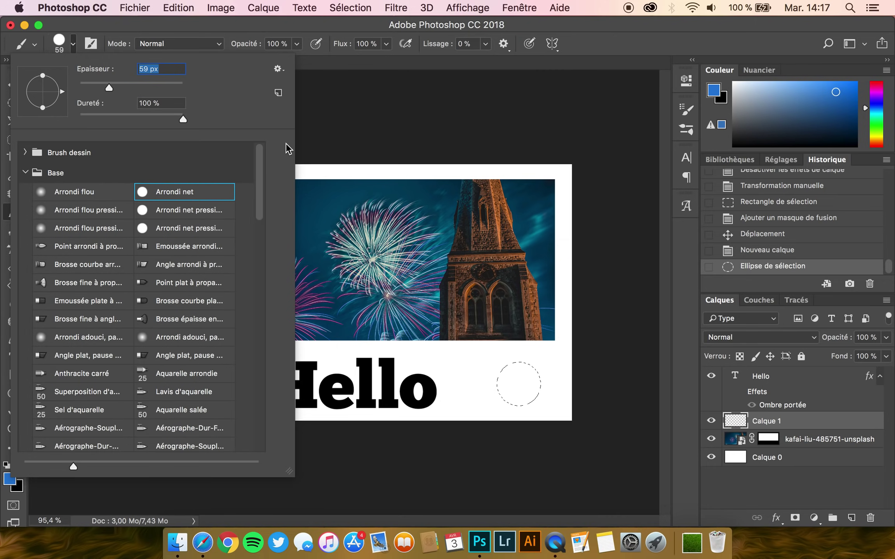
click(203, 26)
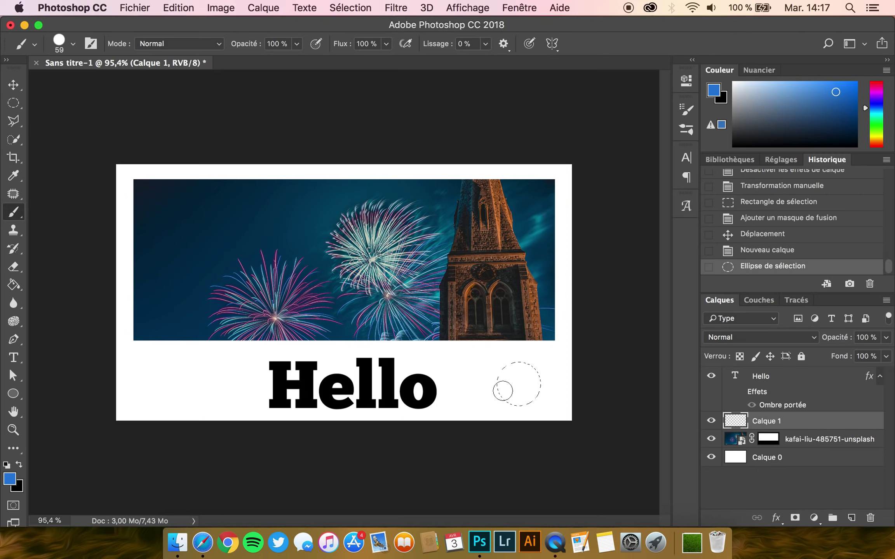
mouse_move(517, 384)
mouse_down()
mouse_move(481, 395)
mouse_move(497, 439)
mouse_move(491, 378)
mouse_move(499, 357)
mouse_move(496, 383)
mouse_move(511, 359)
mouse_move(539, 365)
mouse_move(543, 386)
mouse_move(531, 400)
mouse_move(509, 402)
mouse_move(503, 384)
mouse_move(520, 369)
mouse_move(529, 400)
mouse_move(538, 386)
mouse_move(519, 380)
mouse_up()
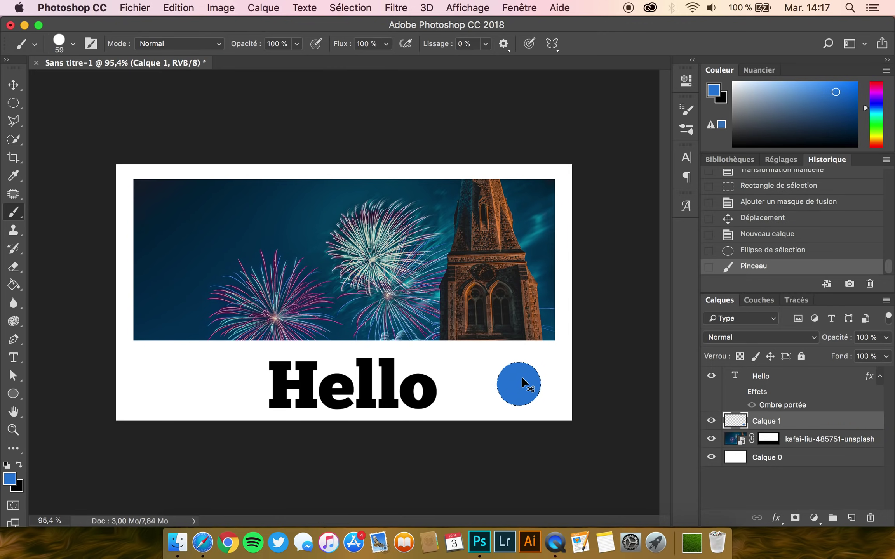
- Deselect the painted circle and delete its layer
click(365, 7)
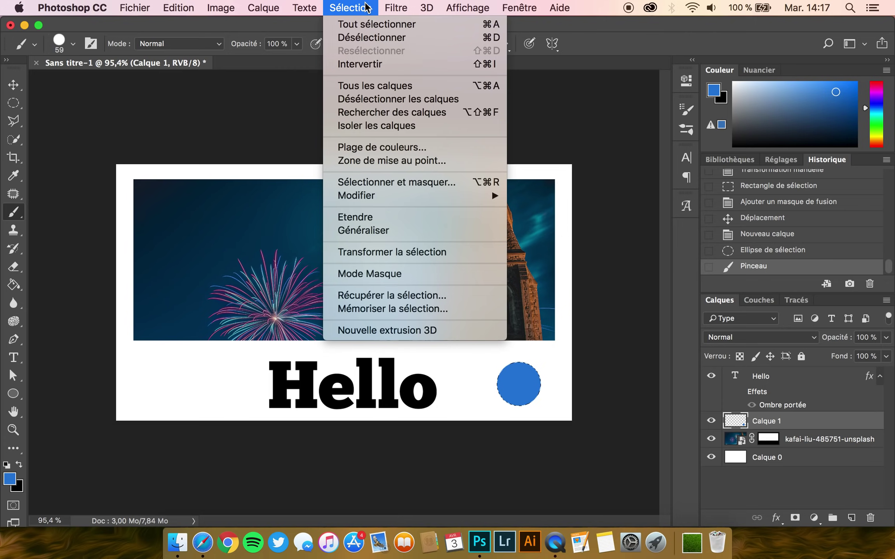
click(359, 39)
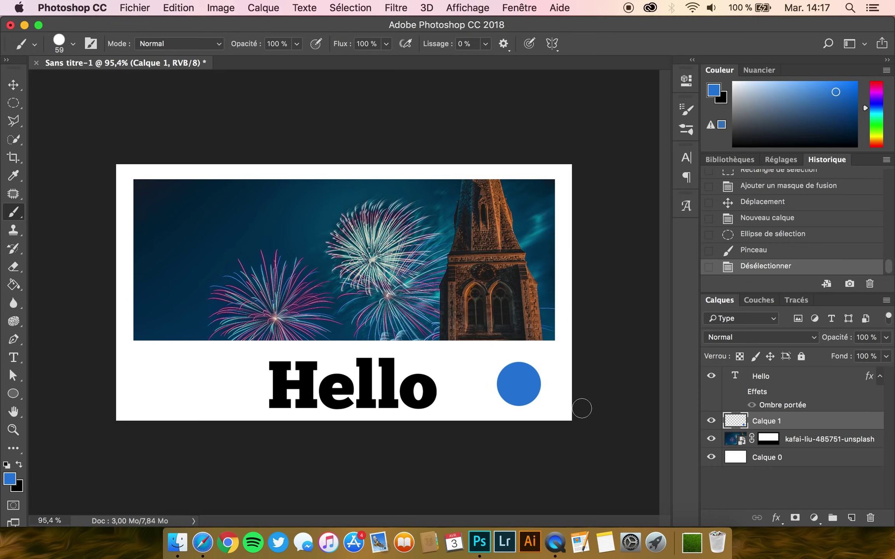
key(BackSpace)
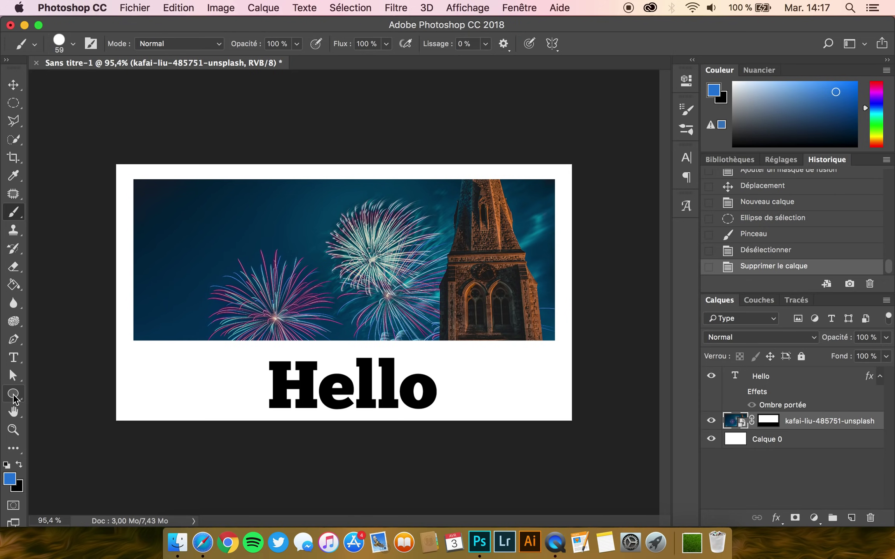
- Draw a rectangle shape of about 304 × 145 px to the right of the Hello text
click(13, 396)
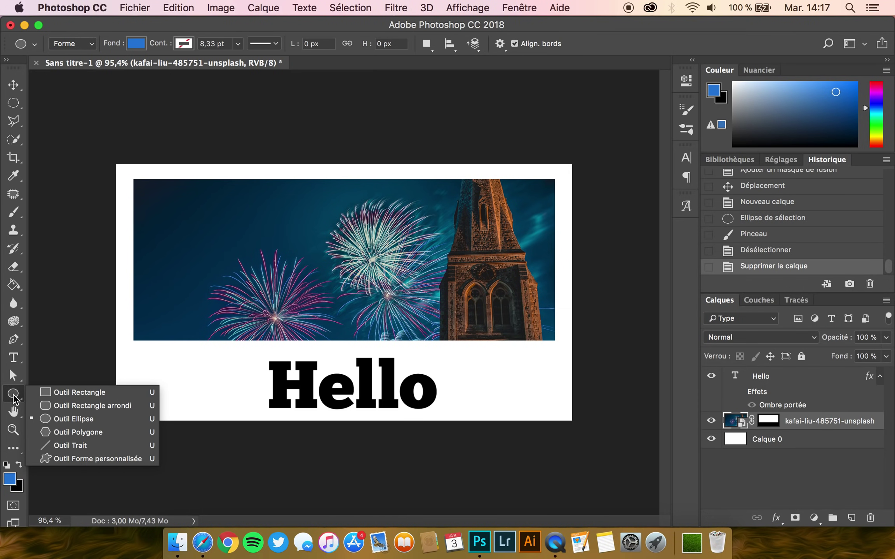
click(69, 391)
drag(453, 357, 555, 405)
- Give the rectangle a red fill and a pink outline
click(136, 44)
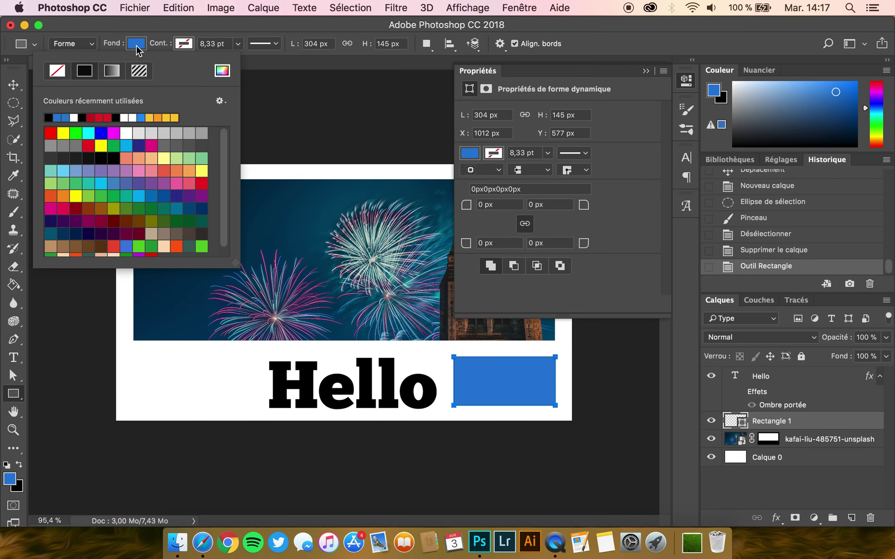
click(163, 170)
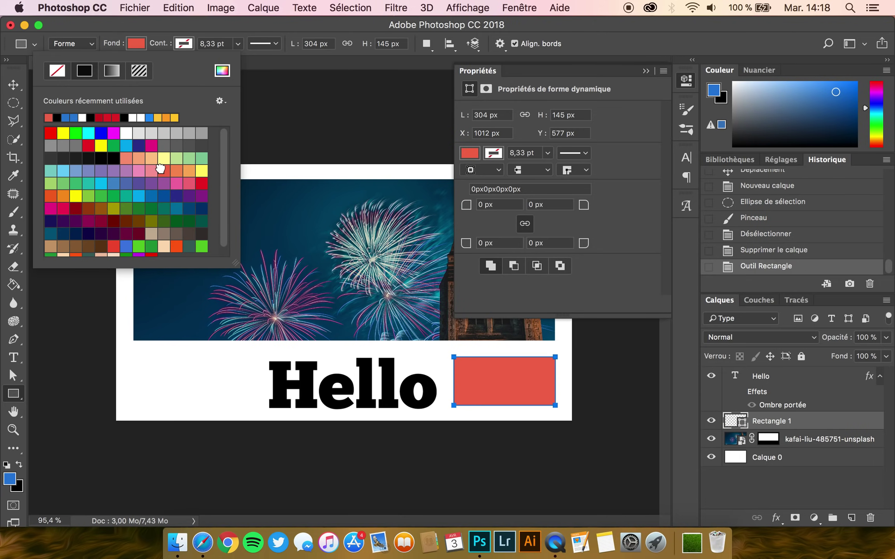
click(192, 45)
click(187, 170)
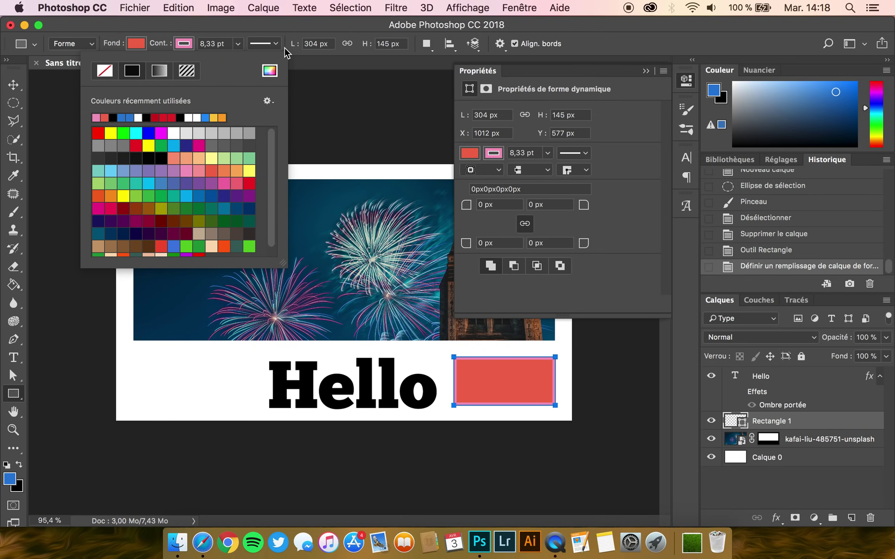
- Collapse the shape properties and delete the rectangle's layer
double_click(477, 73)
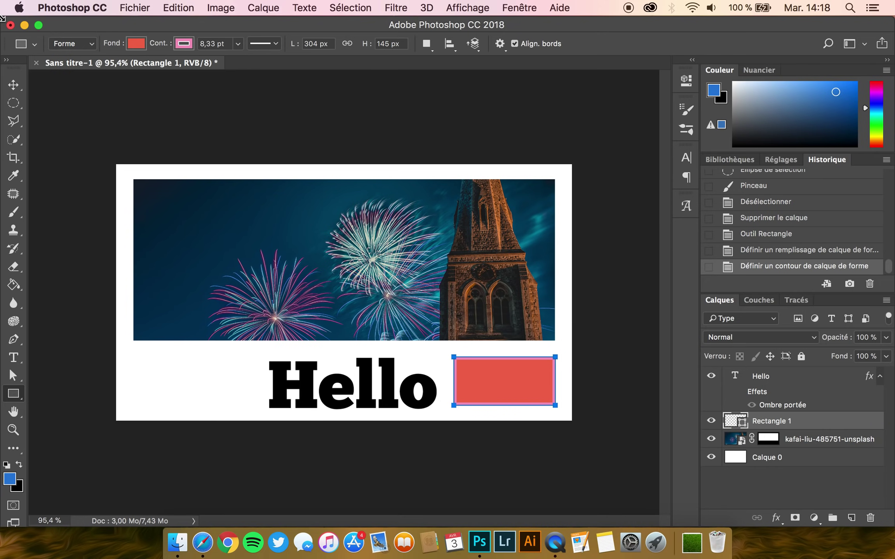
click(14, 89)
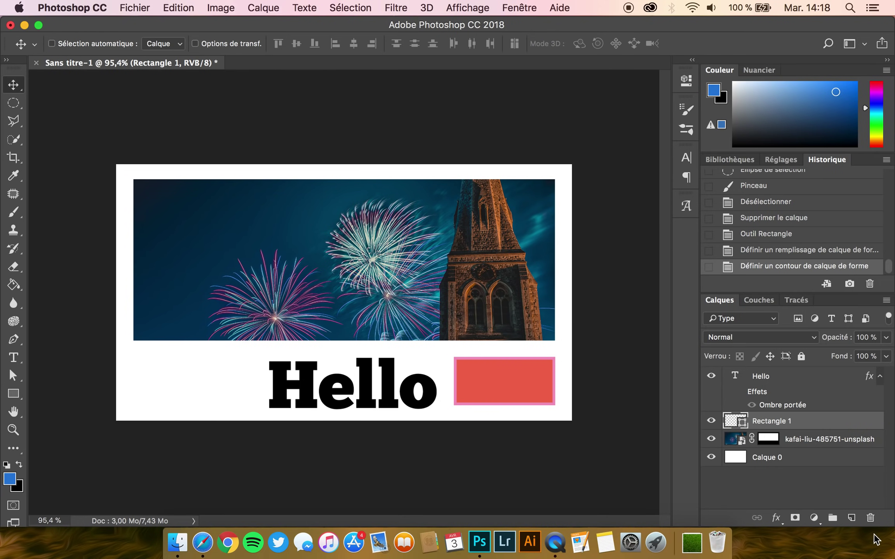
click(871, 518)
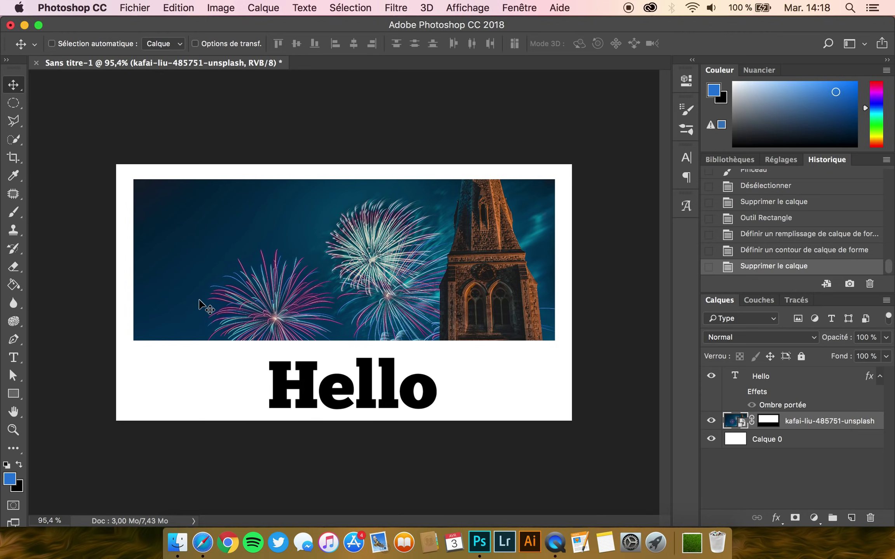
- Save the document in Photoshop format as Test.psd in the BASES folder, with maximised compatibility
click(130, 8)
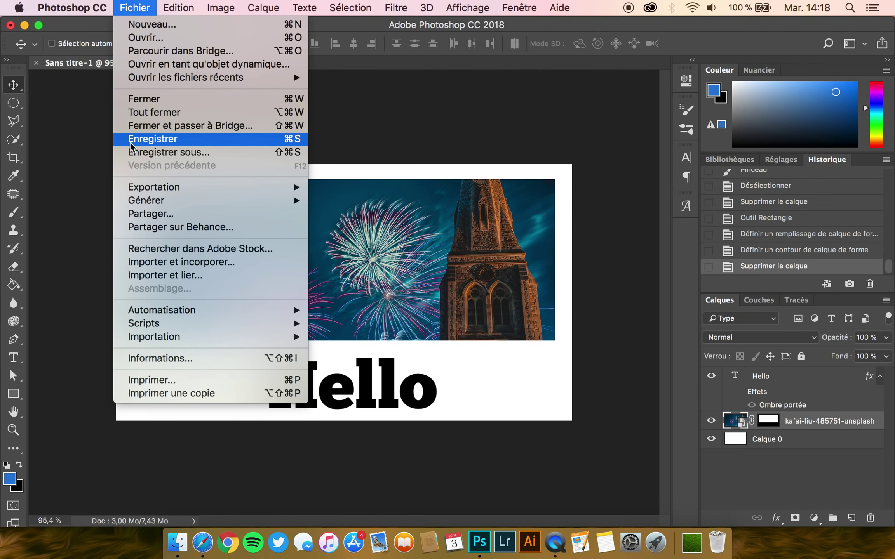
click(146, 144)
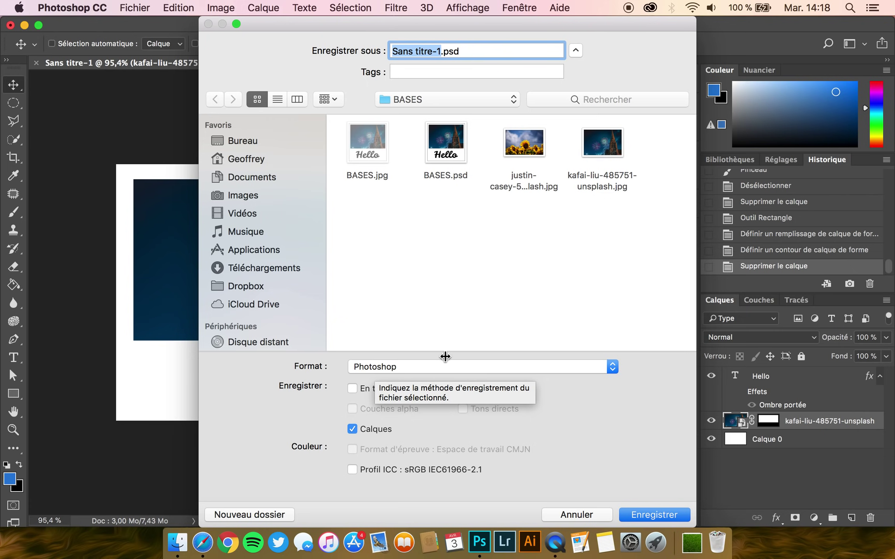
text(Test)
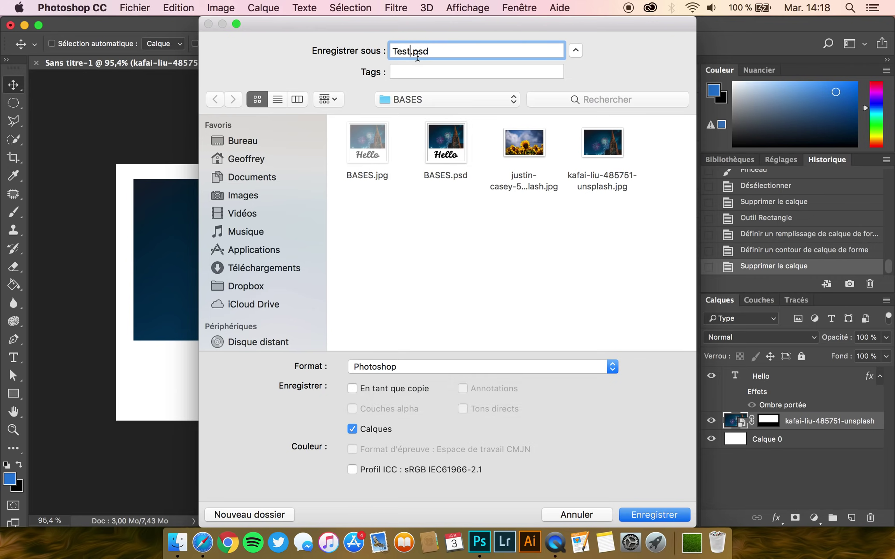
click(440, 364)
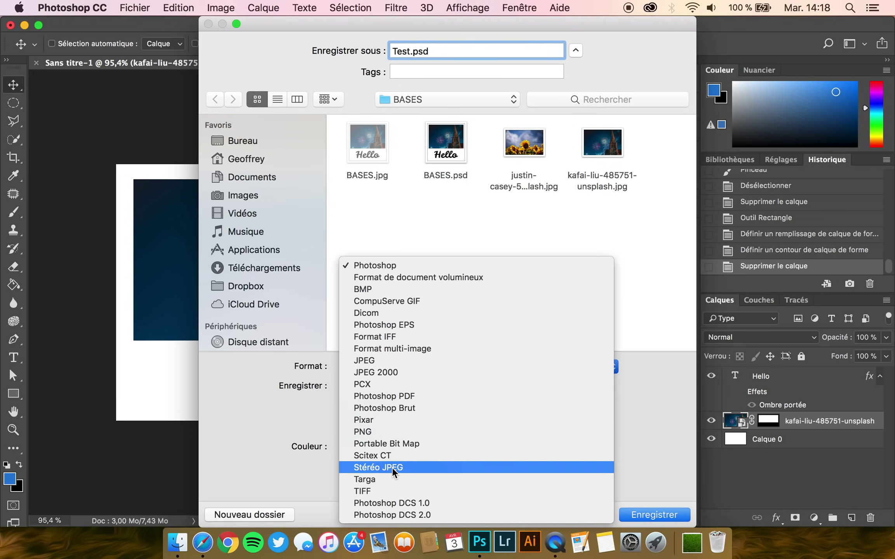
click(364, 265)
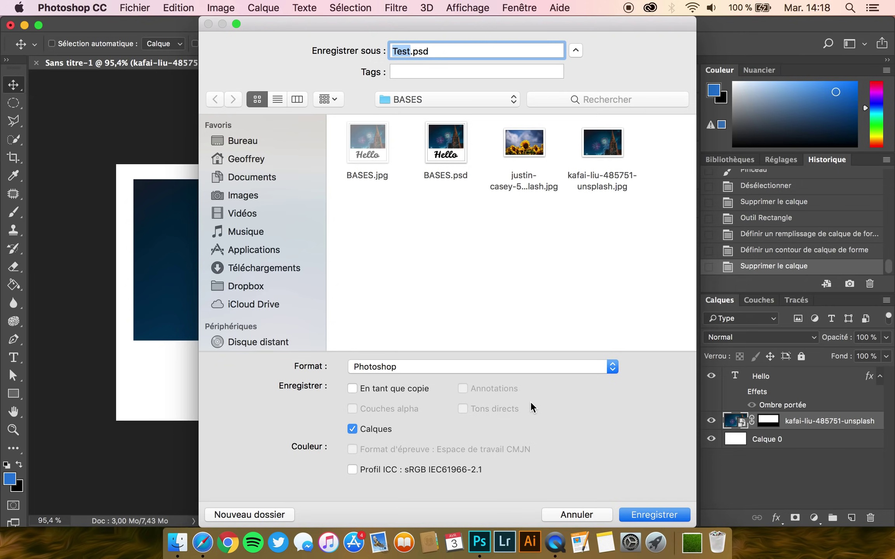
click(653, 509)
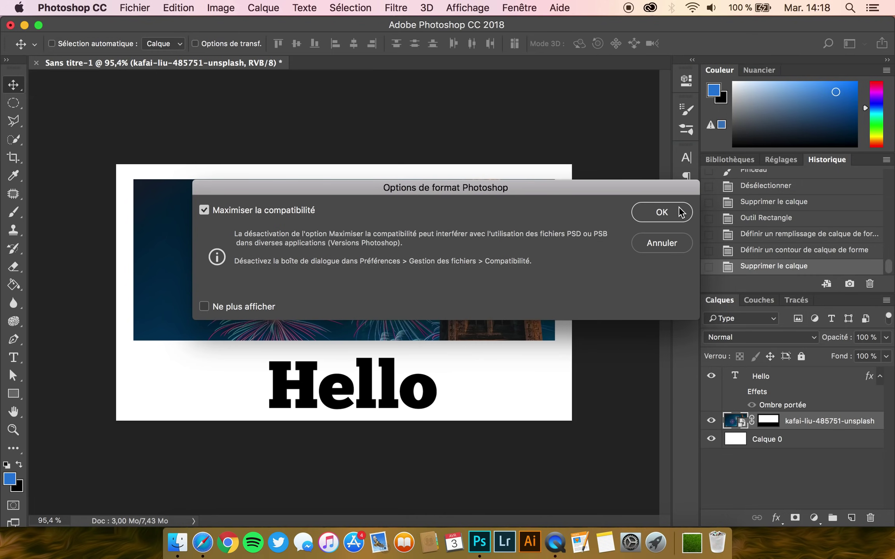
click(678, 208)
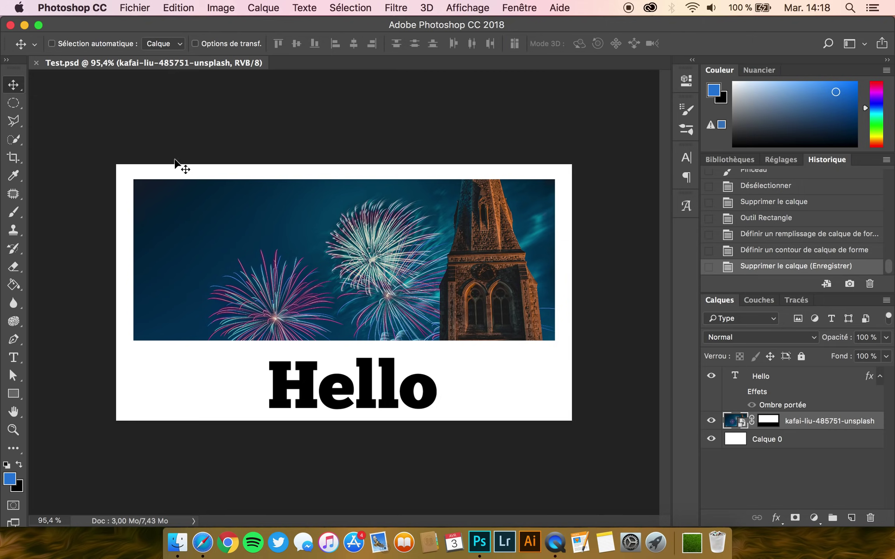
- Save a JPEG version of the image as Test.jpg in the BASES folder at maximum quality 12
click(136, 7)
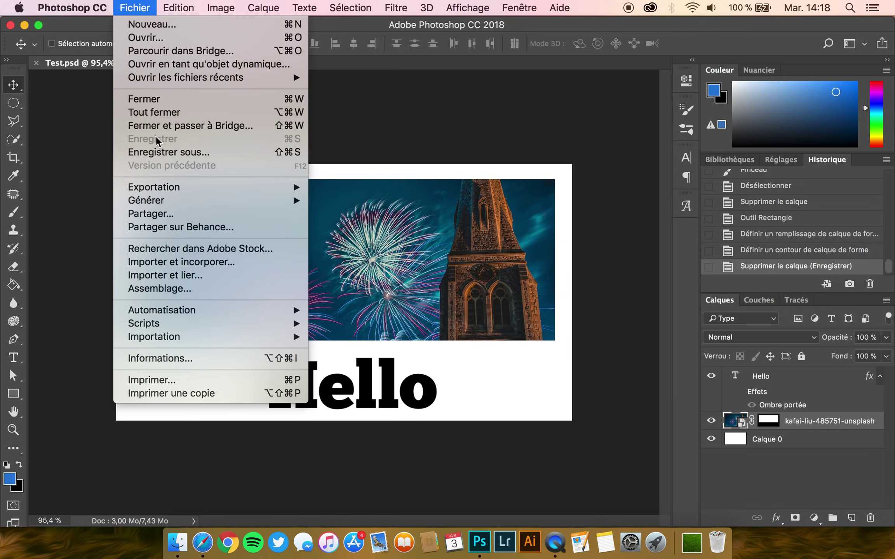
click(160, 152)
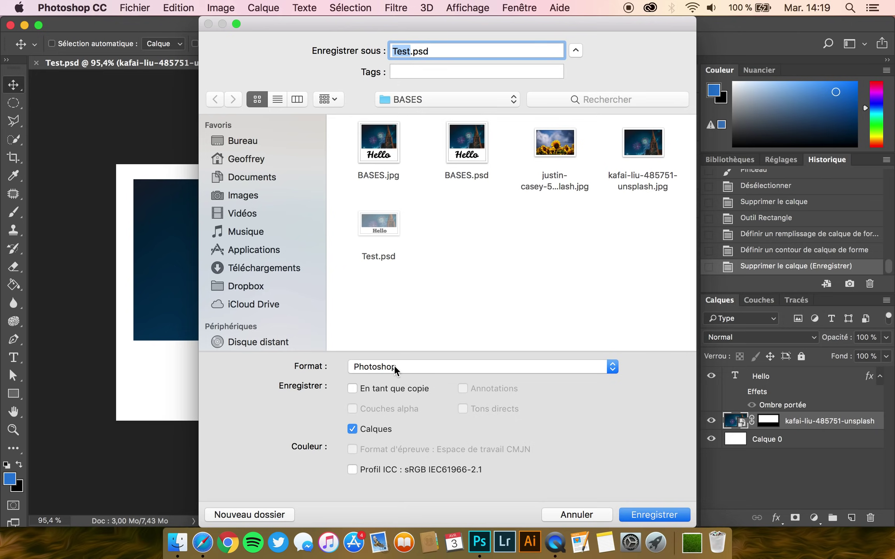
click(393, 365)
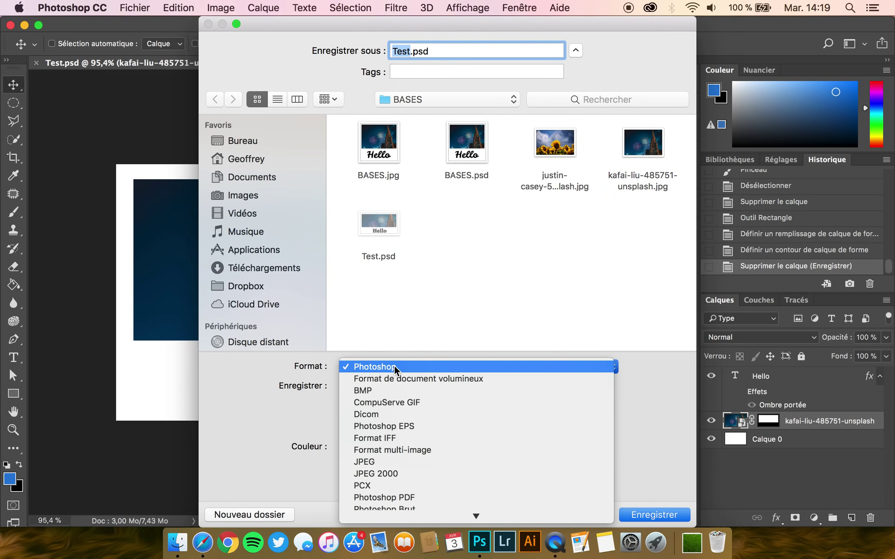
click(386, 461)
click(657, 507)
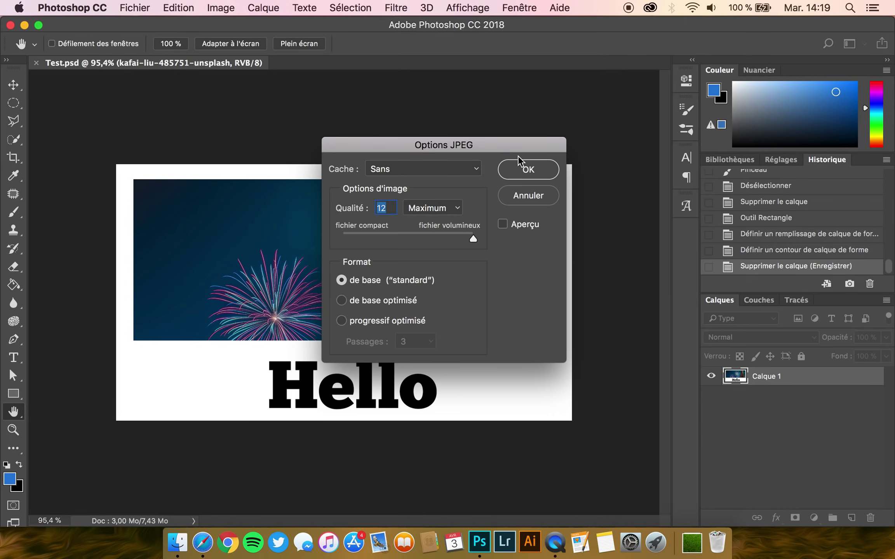
click(525, 177)
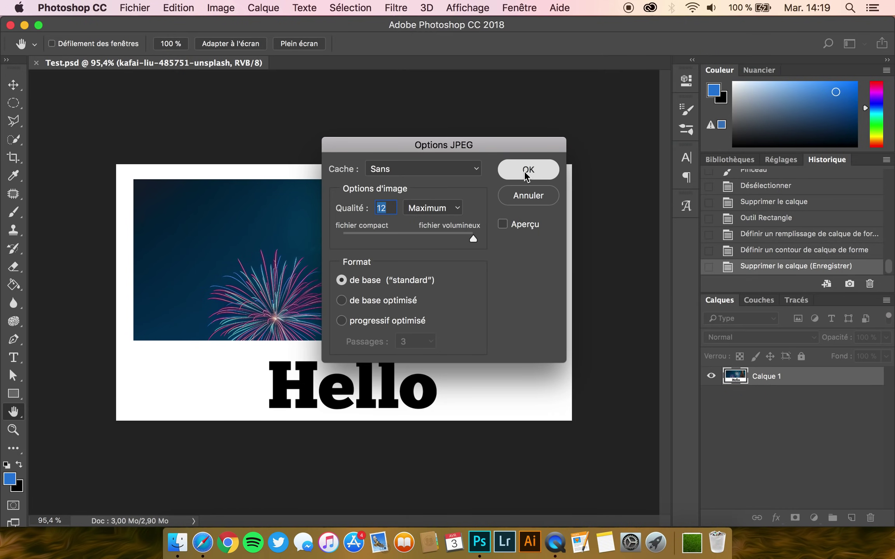
- Check the saved files in the BASES folder in Finder and close the Test.psd document in Photoshop
click(178, 551)
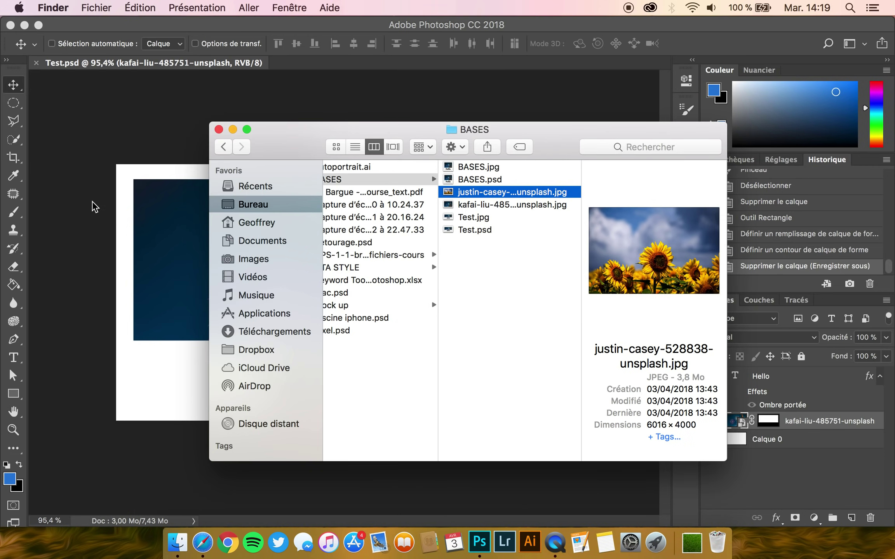
click(66, 98)
click(39, 63)
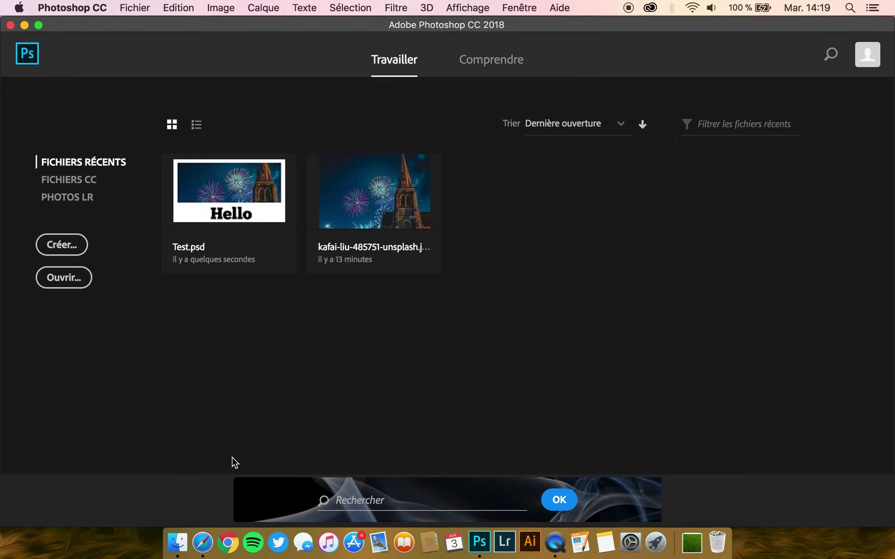
- Switch to Finder and open Test.jpg from the BASES folder in Adobe Photoshop CC 2018
click(178, 556)
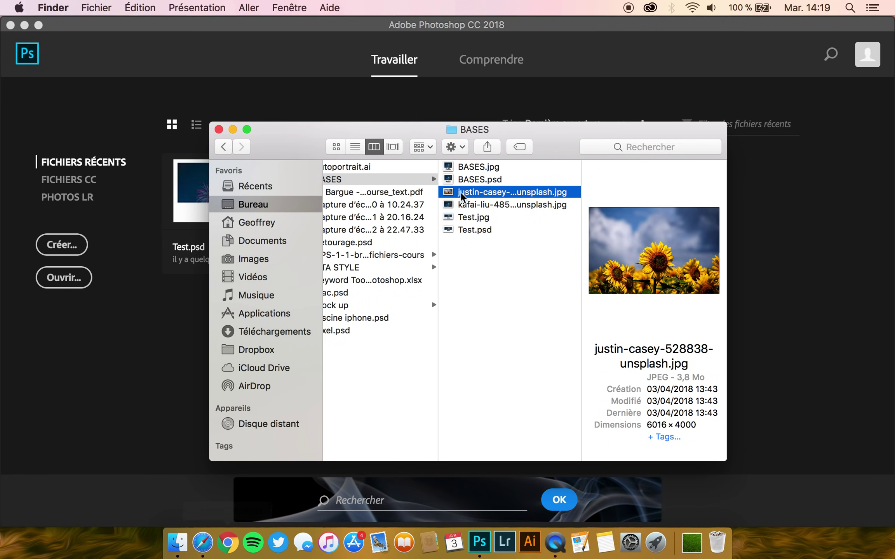
click(507, 221)
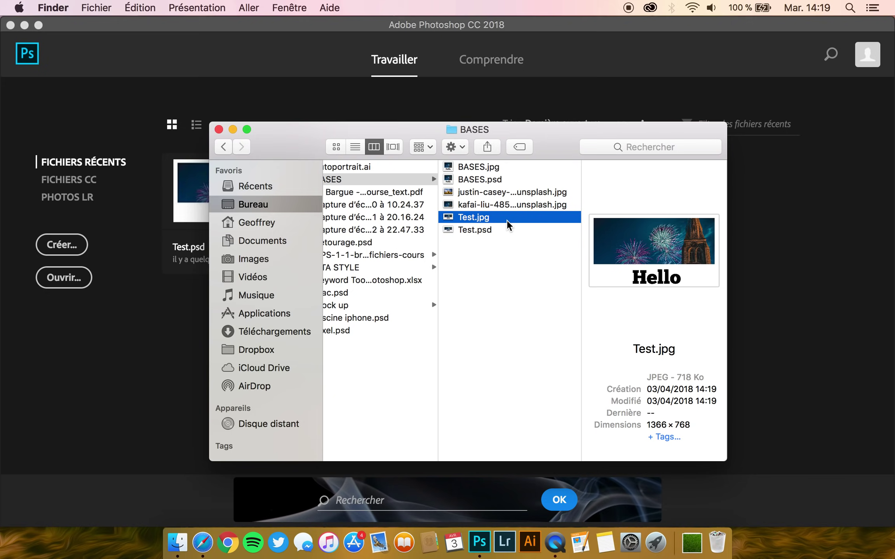
right_click(507, 222)
mouse_move(536, 240)
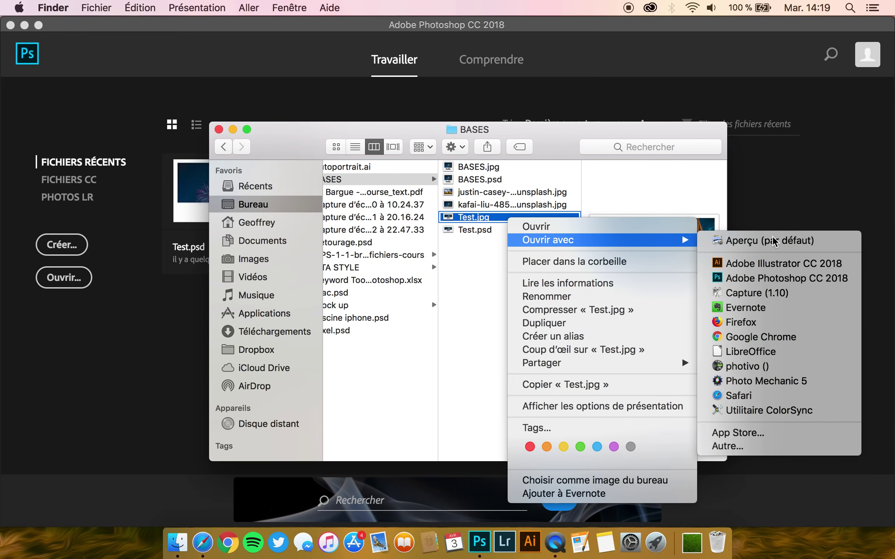
click(777, 279)
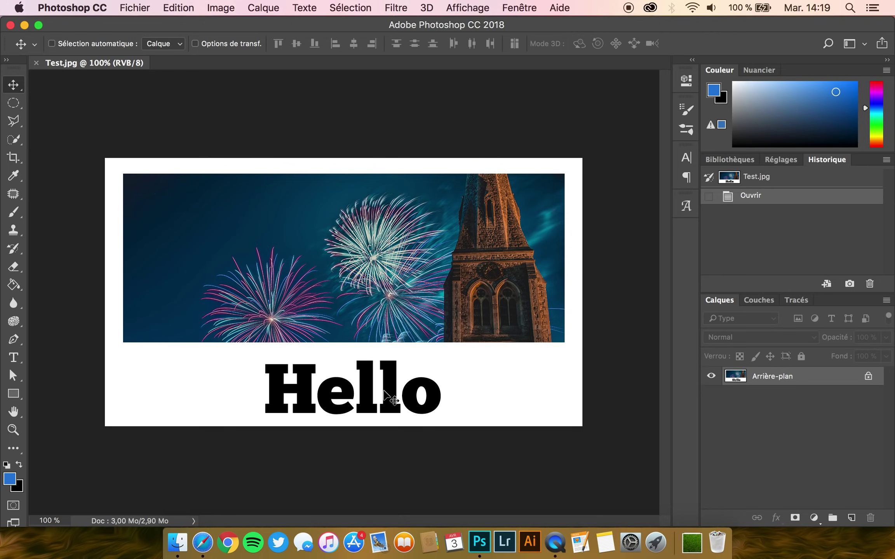
- Add the text "ddddd" over the word Hello in the flattened image and delete its text layer
key(t)
click(356, 382)
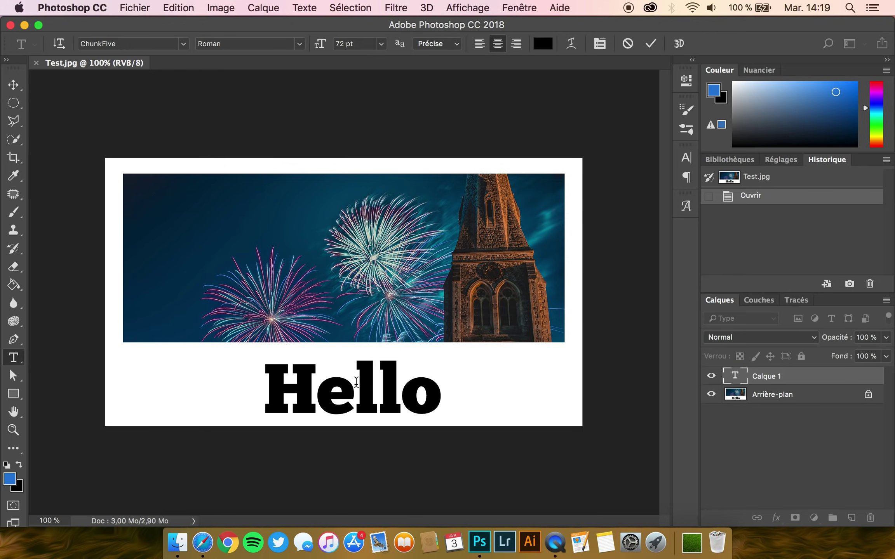
text(ddddd)
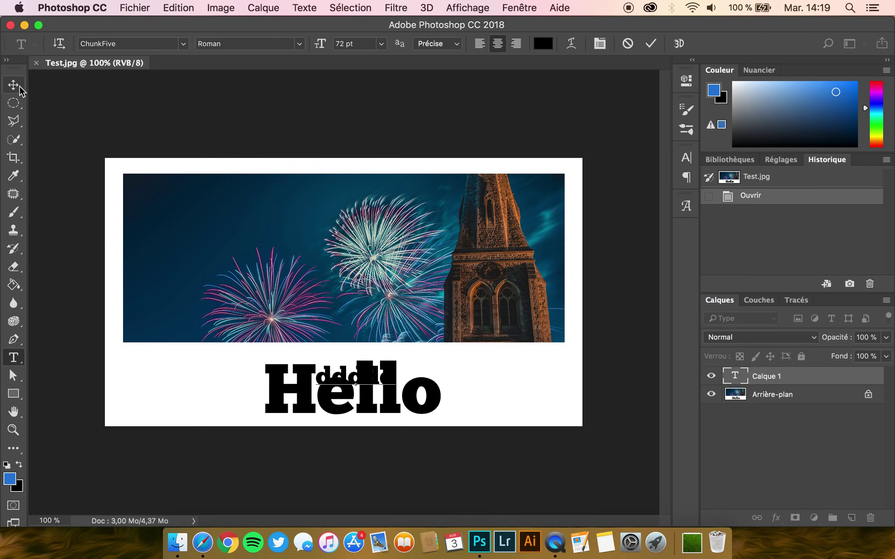
click(20, 87)
key(Delete)
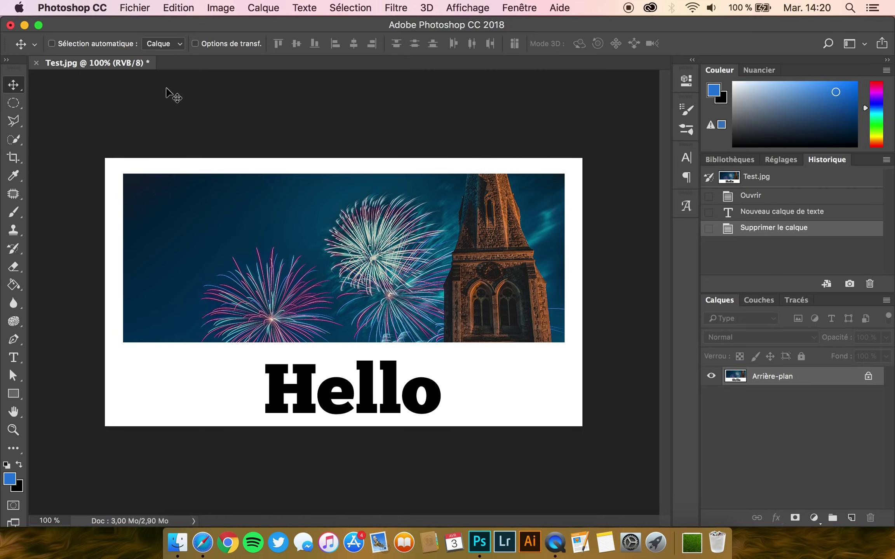
- Close Test.jpg without saving and reopen Test.psd from the recent files
click(35, 62)
click(428, 202)
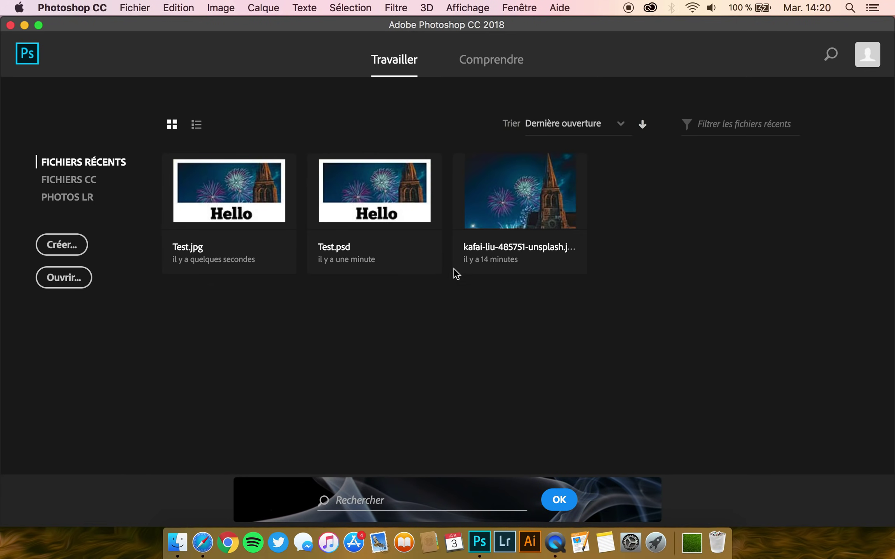
click(367, 229)
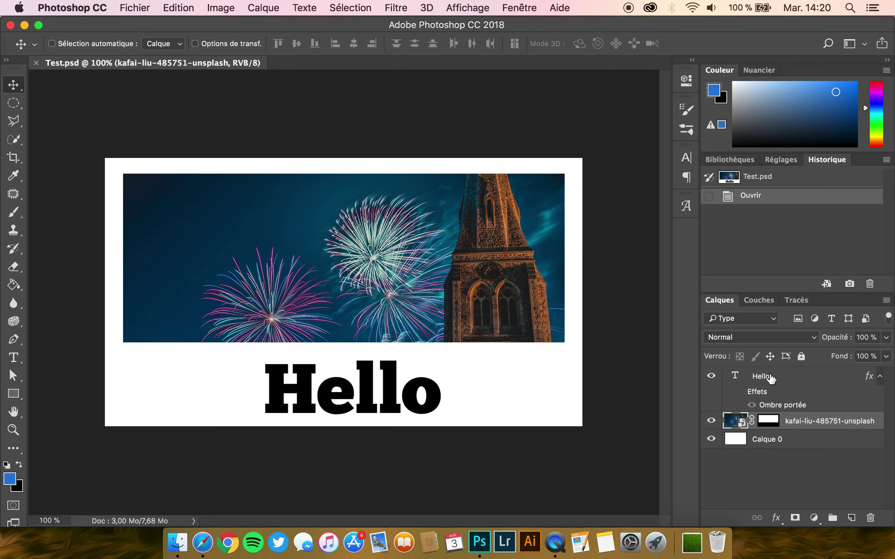
- Replace the wording of the Hello text layer with "Texte"
click(771, 379)
key(t)
click(363, 385)
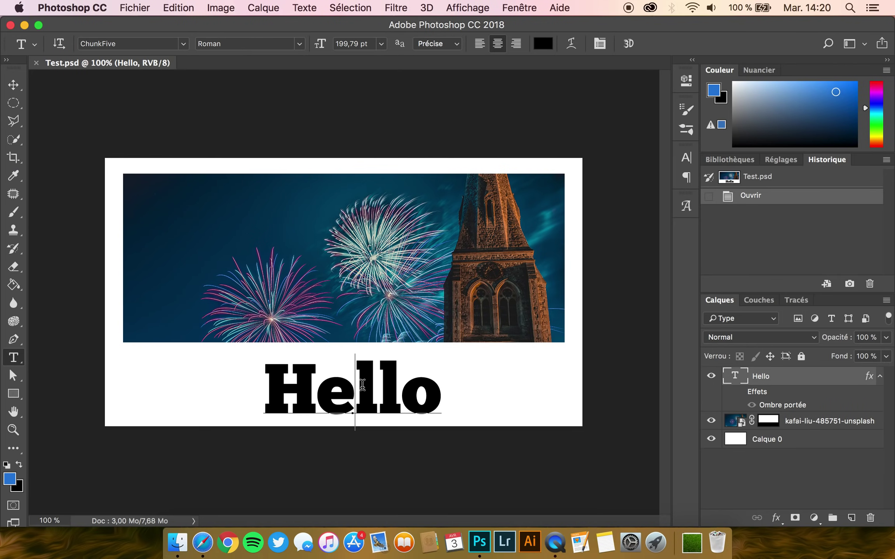
double_click(362, 385)
text(Texte)
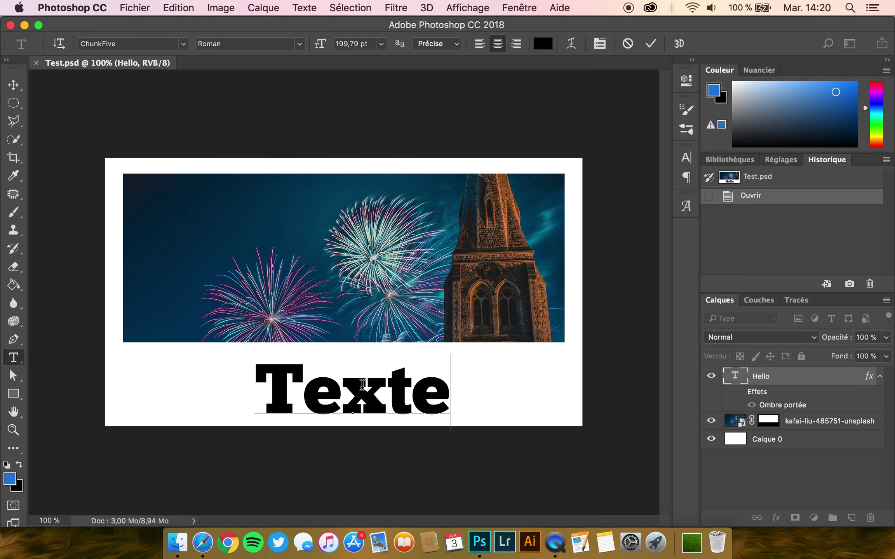
click(13, 84)
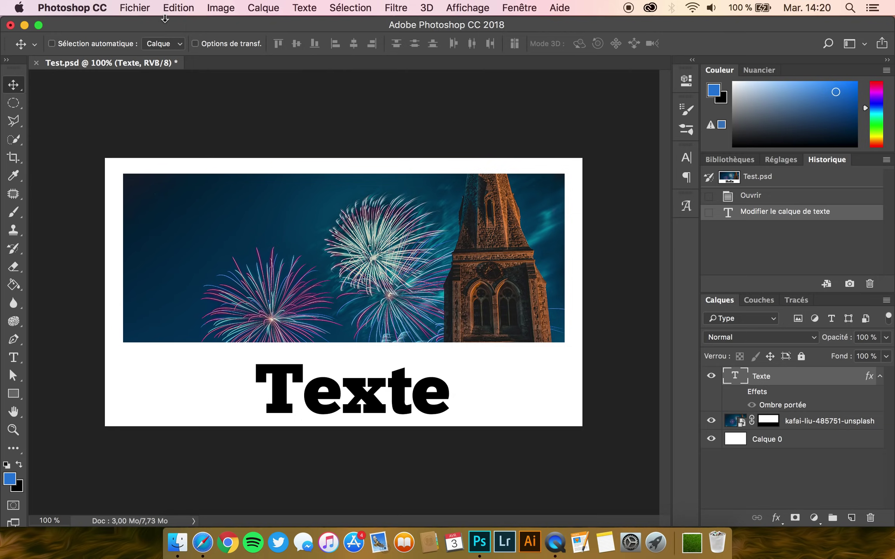
click(134, 8)
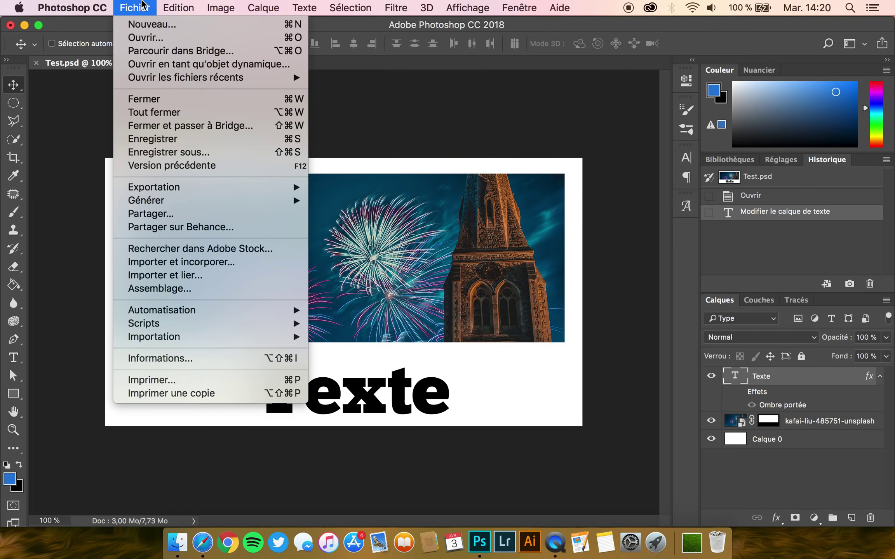
click(154, 153)
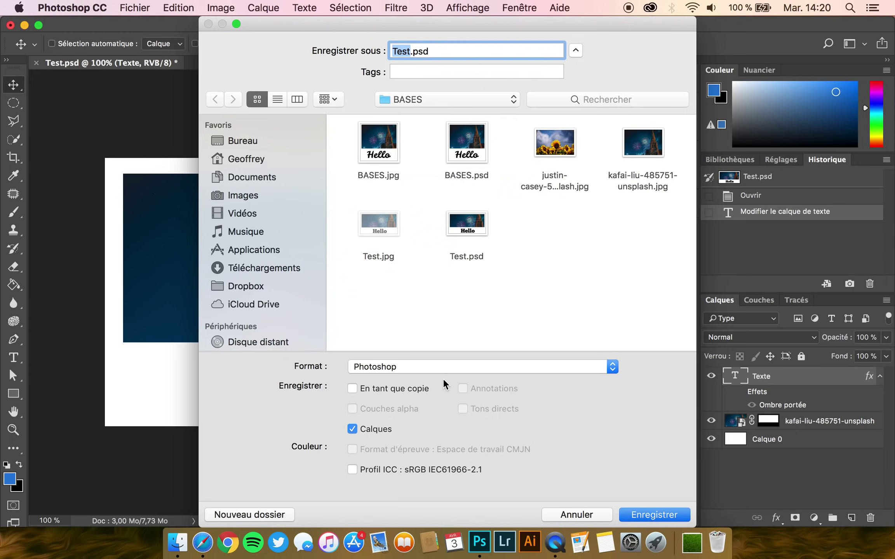
click(443, 365)
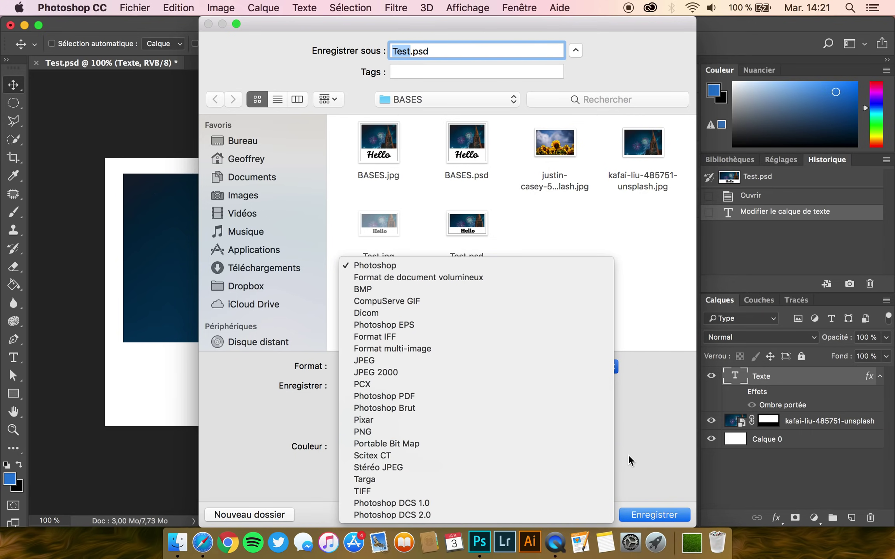
click(660, 453)
click(563, 514)
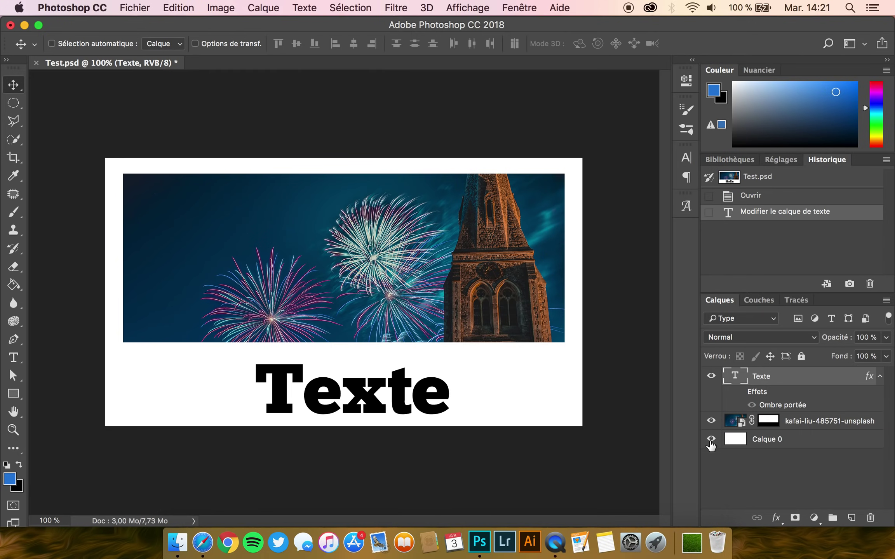
- Hide the white background layer Calque 0 and save the image as Test.png with the large file size option
click(711, 440)
click(144, 6)
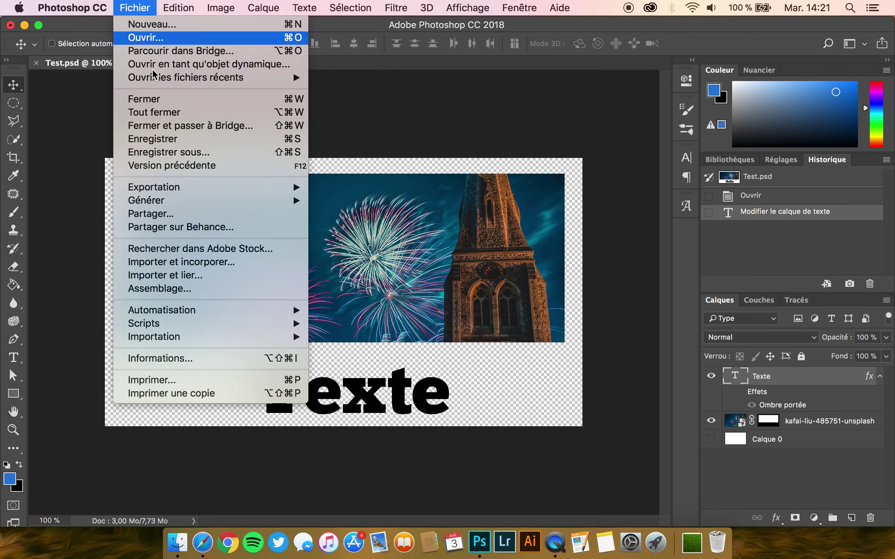
click(176, 151)
click(438, 372)
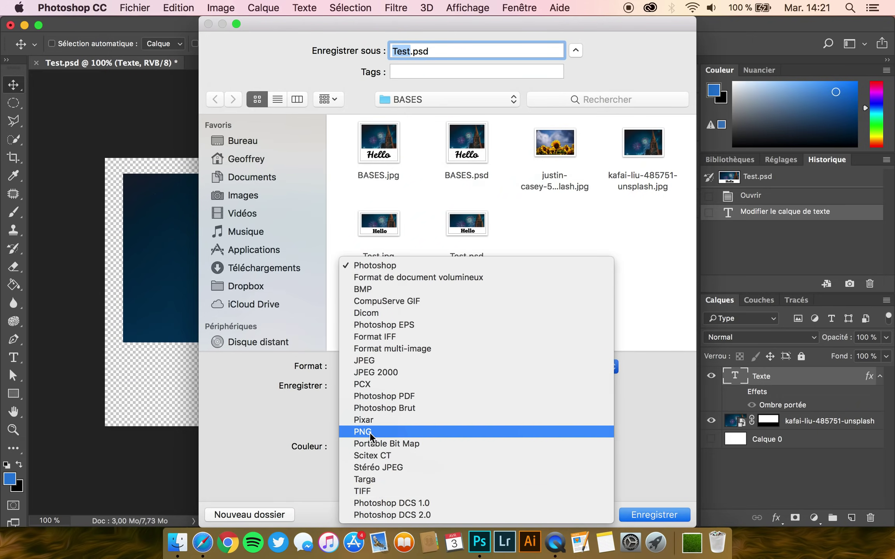
click(372, 433)
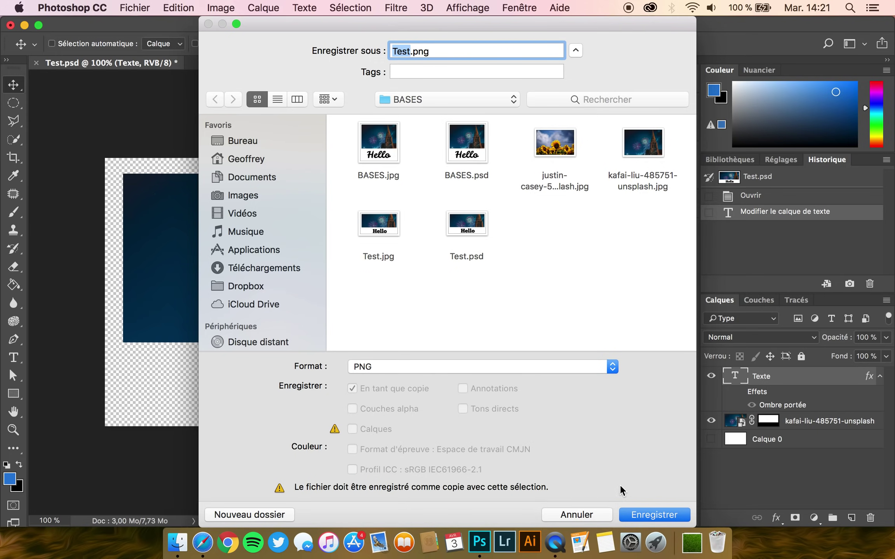
click(670, 513)
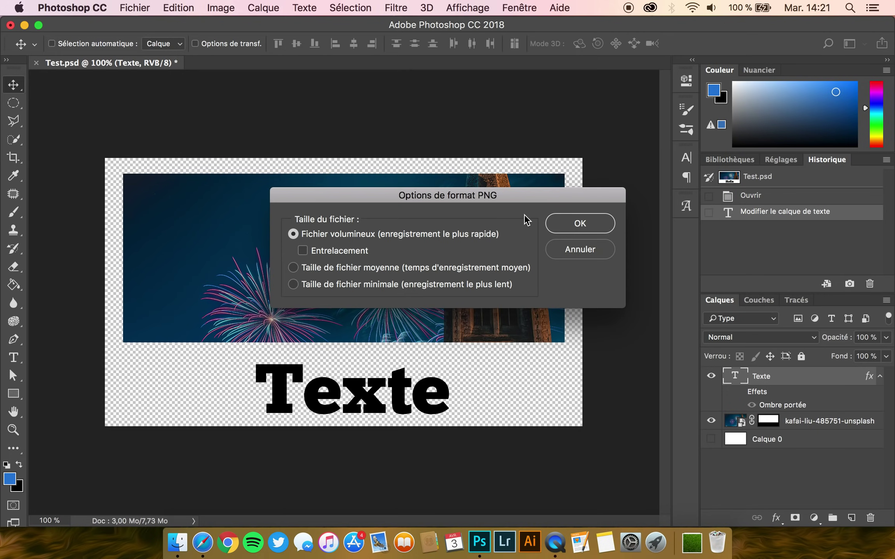
click(593, 224)
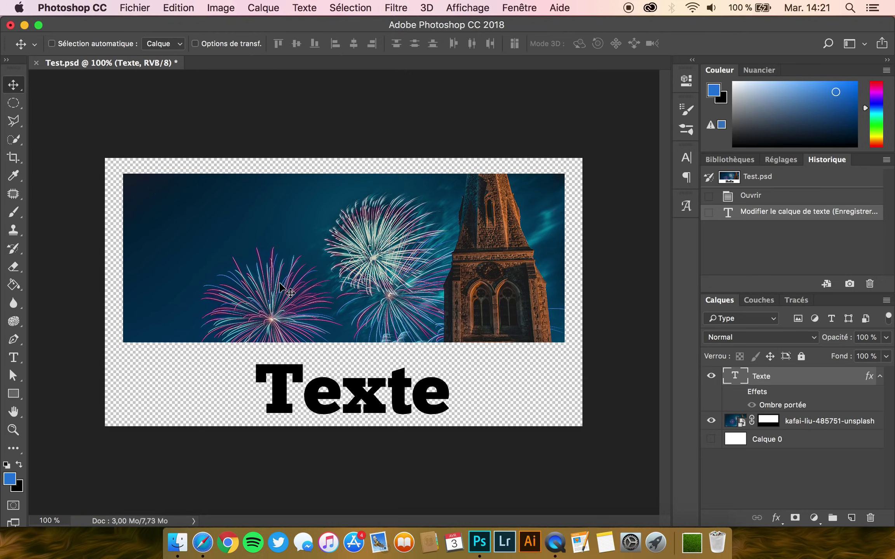
- Create a new 1366 x 768 px document at 72 ppi in RGB colour with a white background
click(142, 5)
click(144, 24)
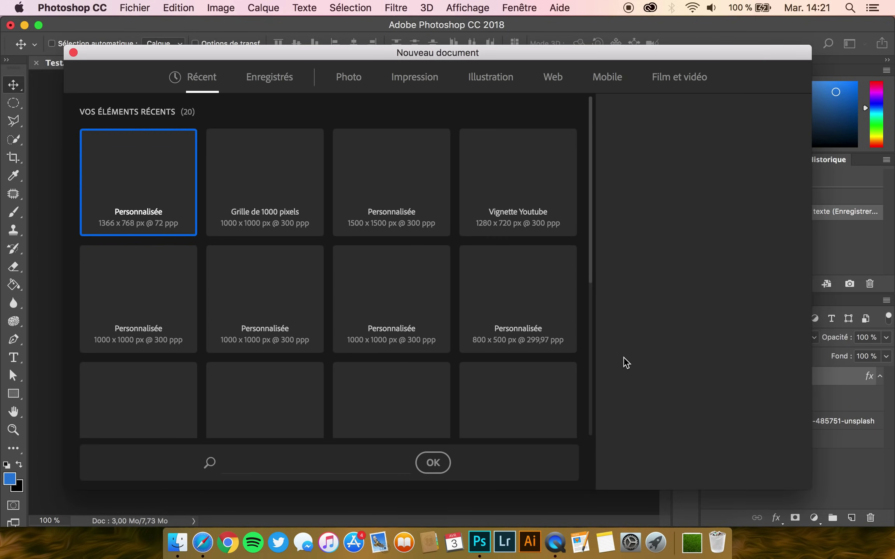
click(772, 467)
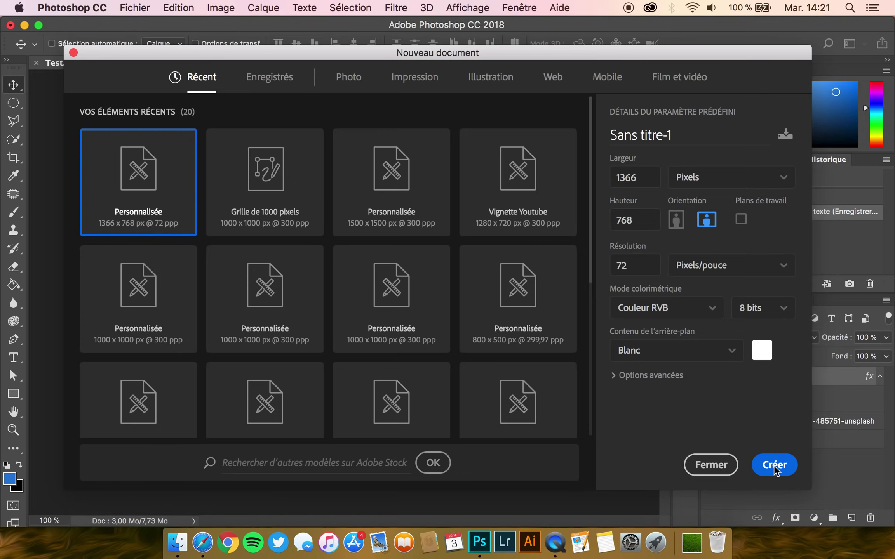
- Set the foreground colour to bright green and fill the white background layer with it using the Paint Bucket
click(13, 285)
click(9, 480)
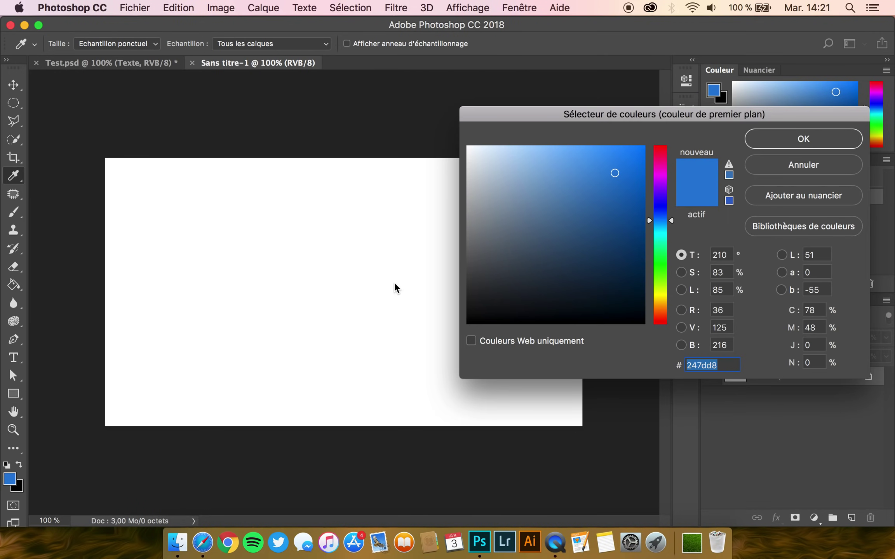
click(662, 257)
click(783, 137)
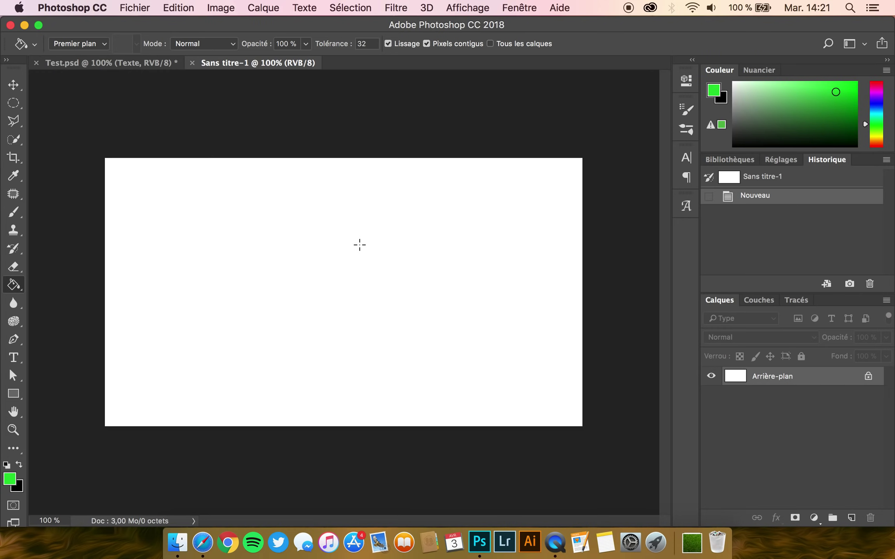
click(294, 214)
click(13, 85)
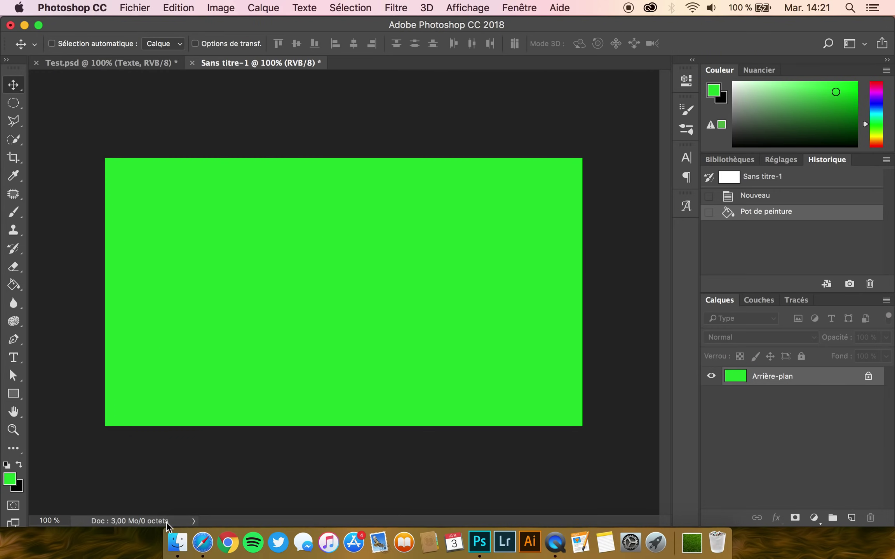
- Place Test.jpg from the BASES folder over the green background at a reduced size, reposition it and delete its layer
click(178, 543)
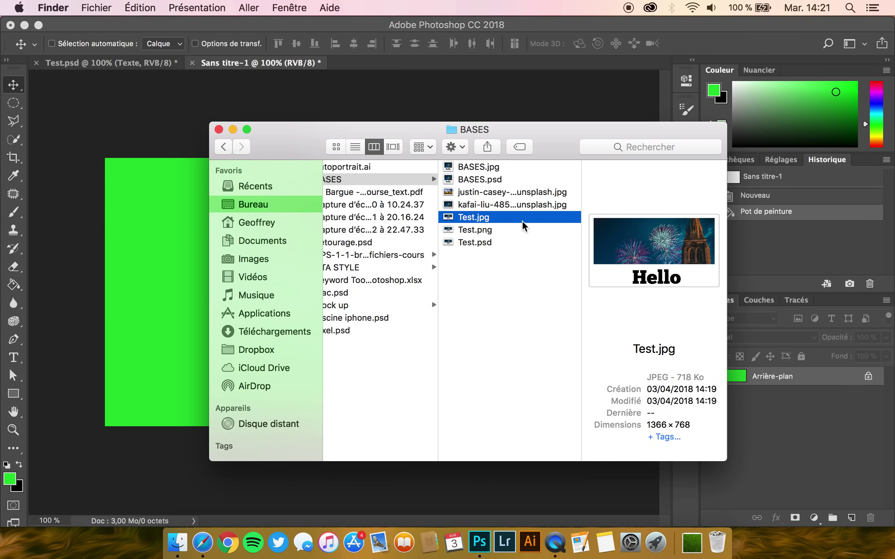
drag(446, 221, 147, 276)
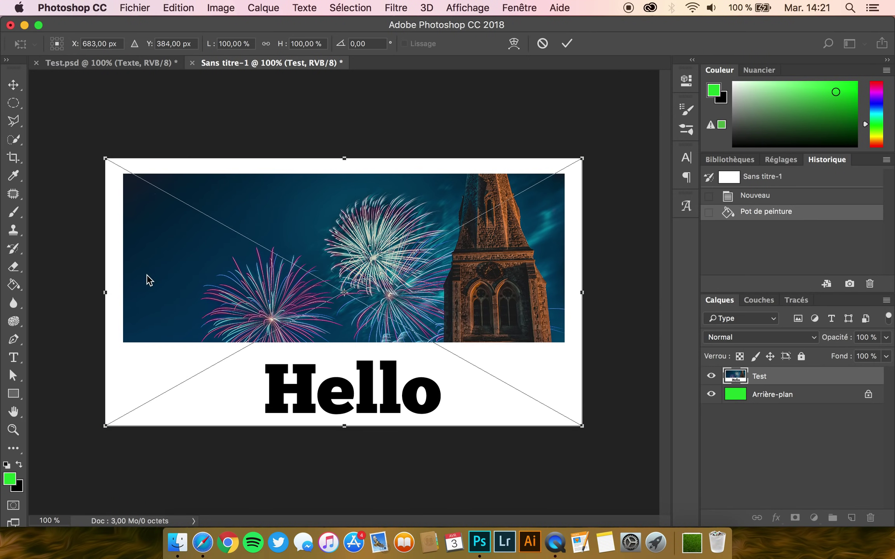
drag(580, 158, 422, 248)
key(Return)
drag(348, 287, 416, 241)
key(Delete)
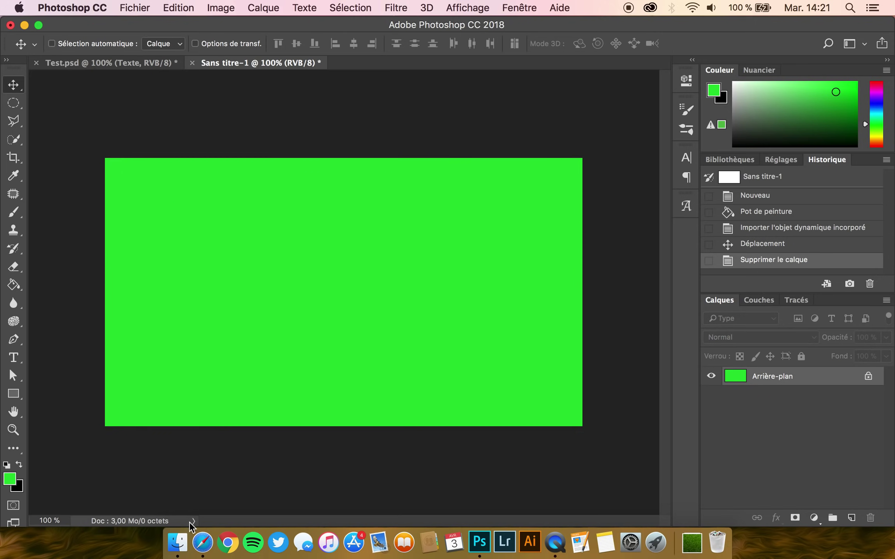
- Place Test.png from the BASES folder at full size over the green background and switch back to the Test.psd document
click(177, 543)
click(502, 231)
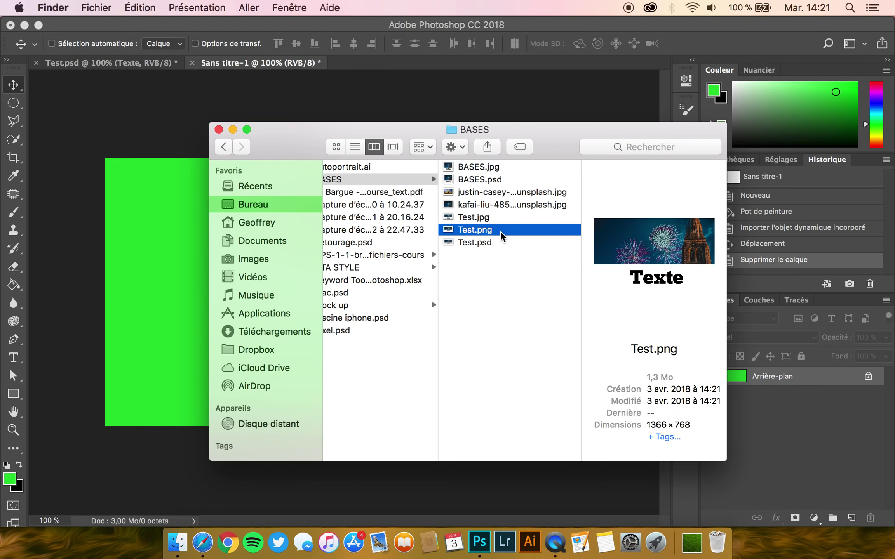
drag(513, 233, 160, 265)
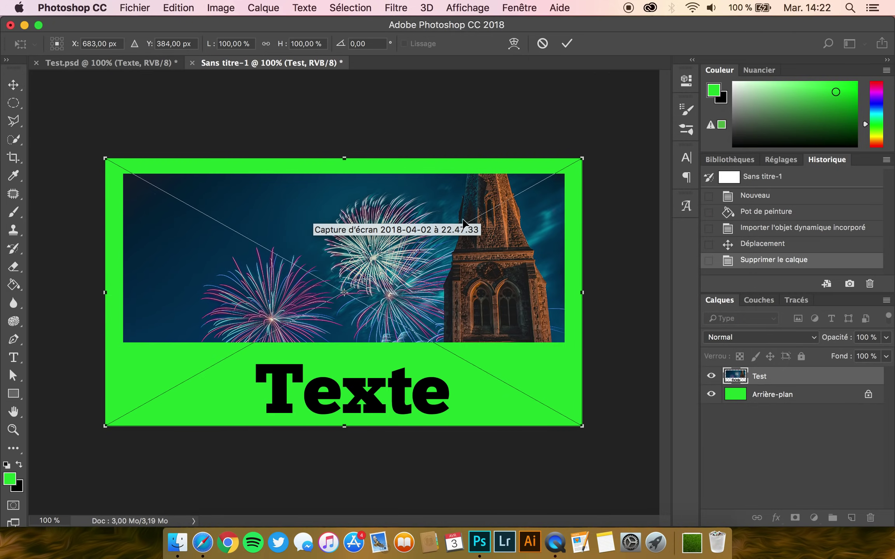
key(Return)
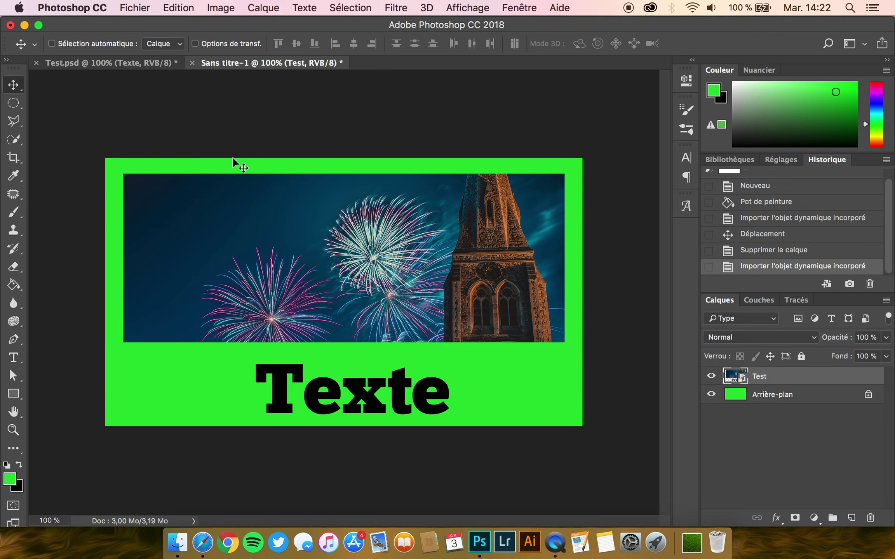
click(121, 59)
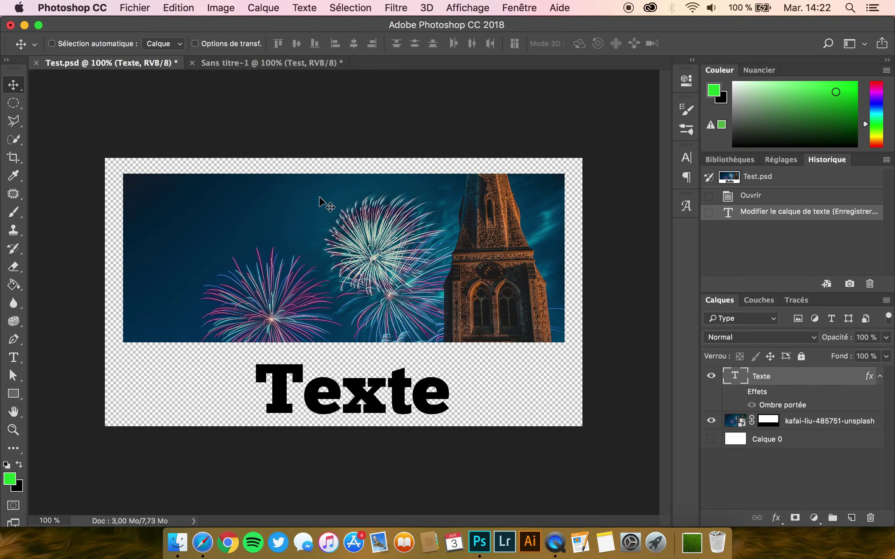